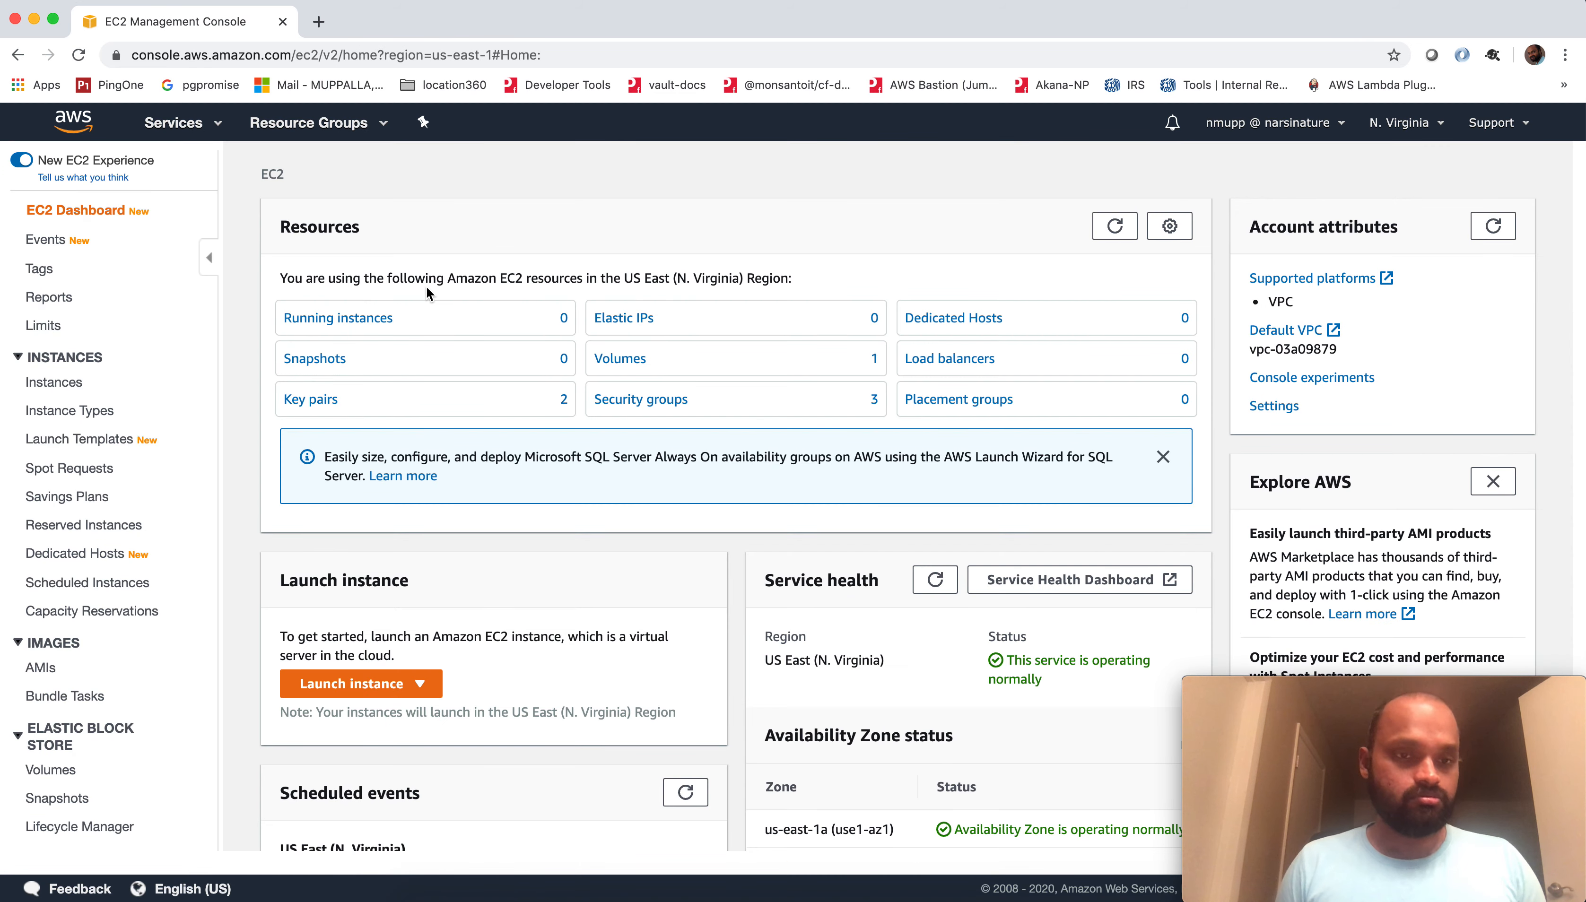
Start a new EC2 instance launch using the 64-bit (x86) Amazon Linux 2 AMI and the t2.micro type, continuing to the instance details.
click(329, 319)
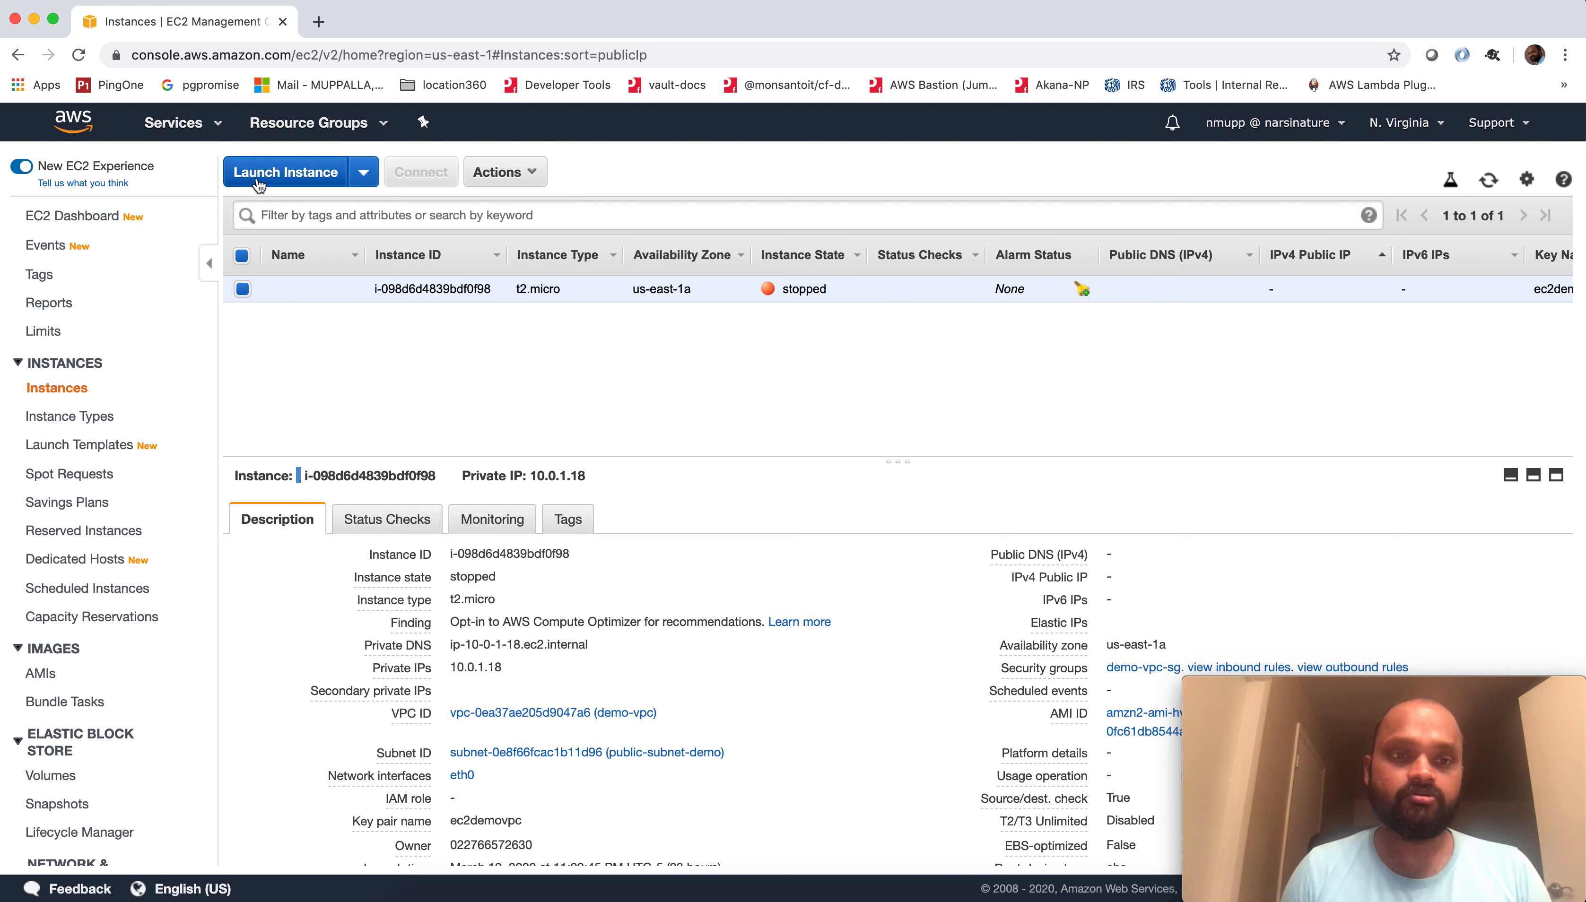
click(271, 170)
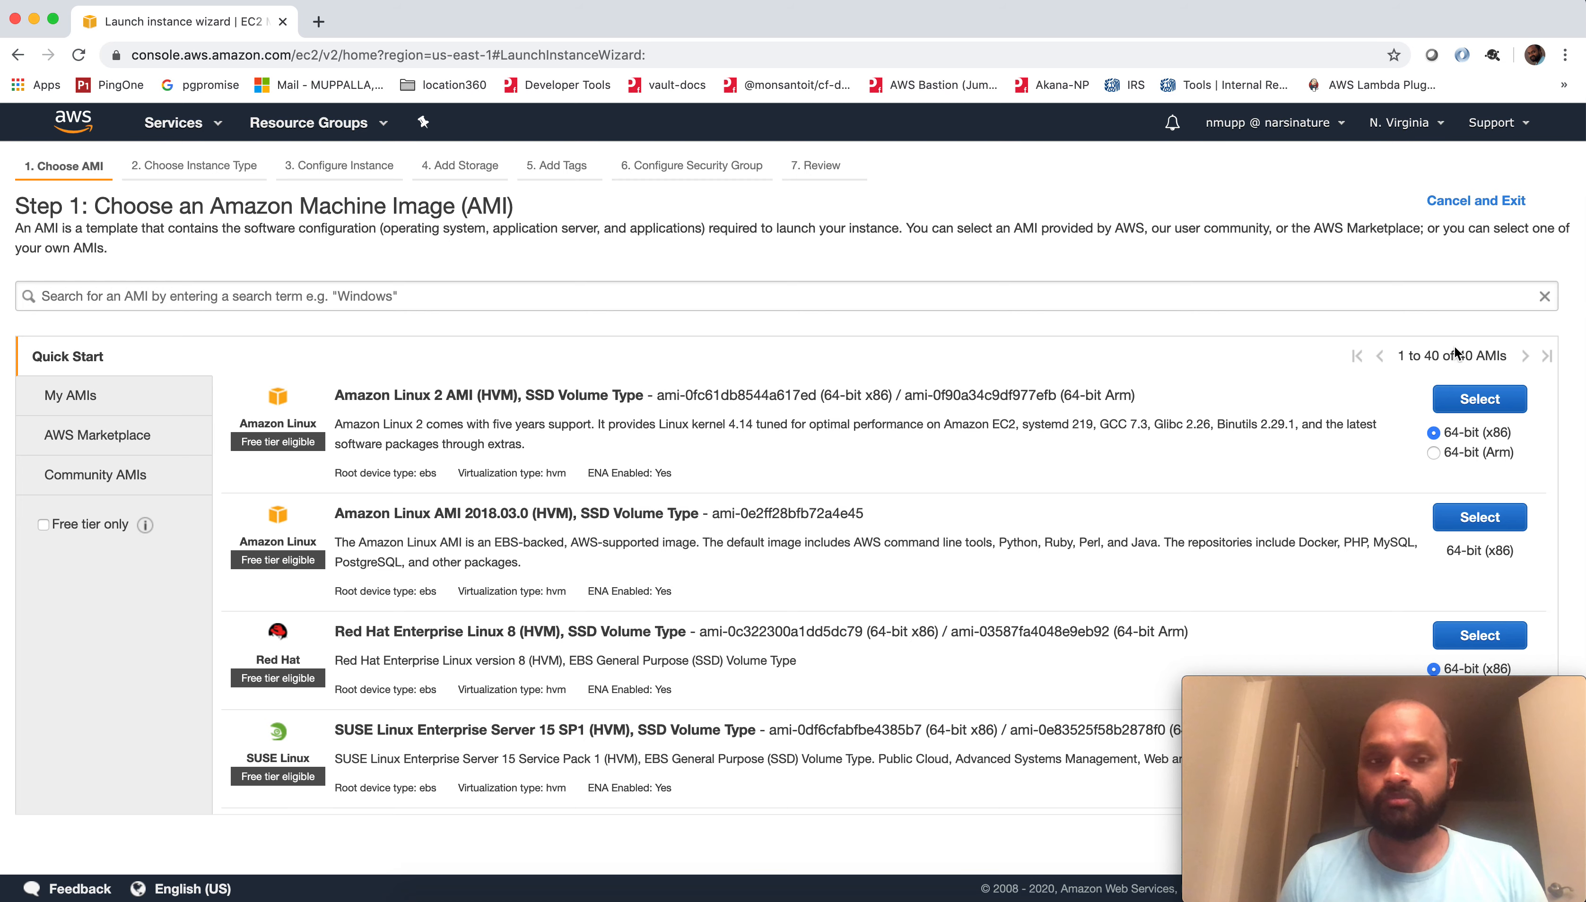
click(1493, 399)
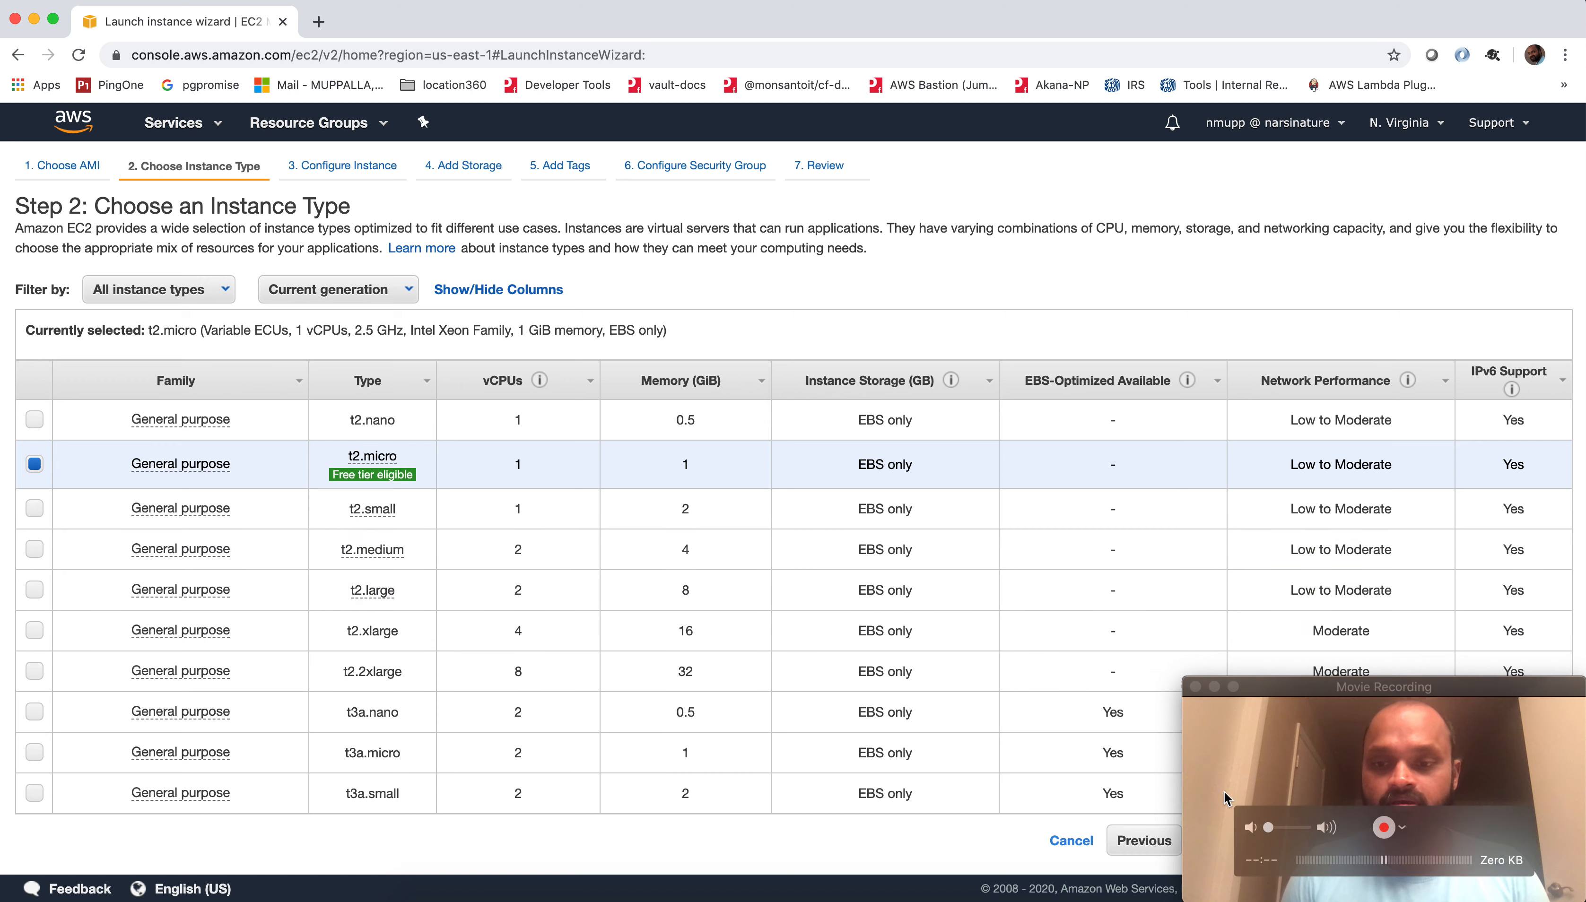
click(1215, 688)
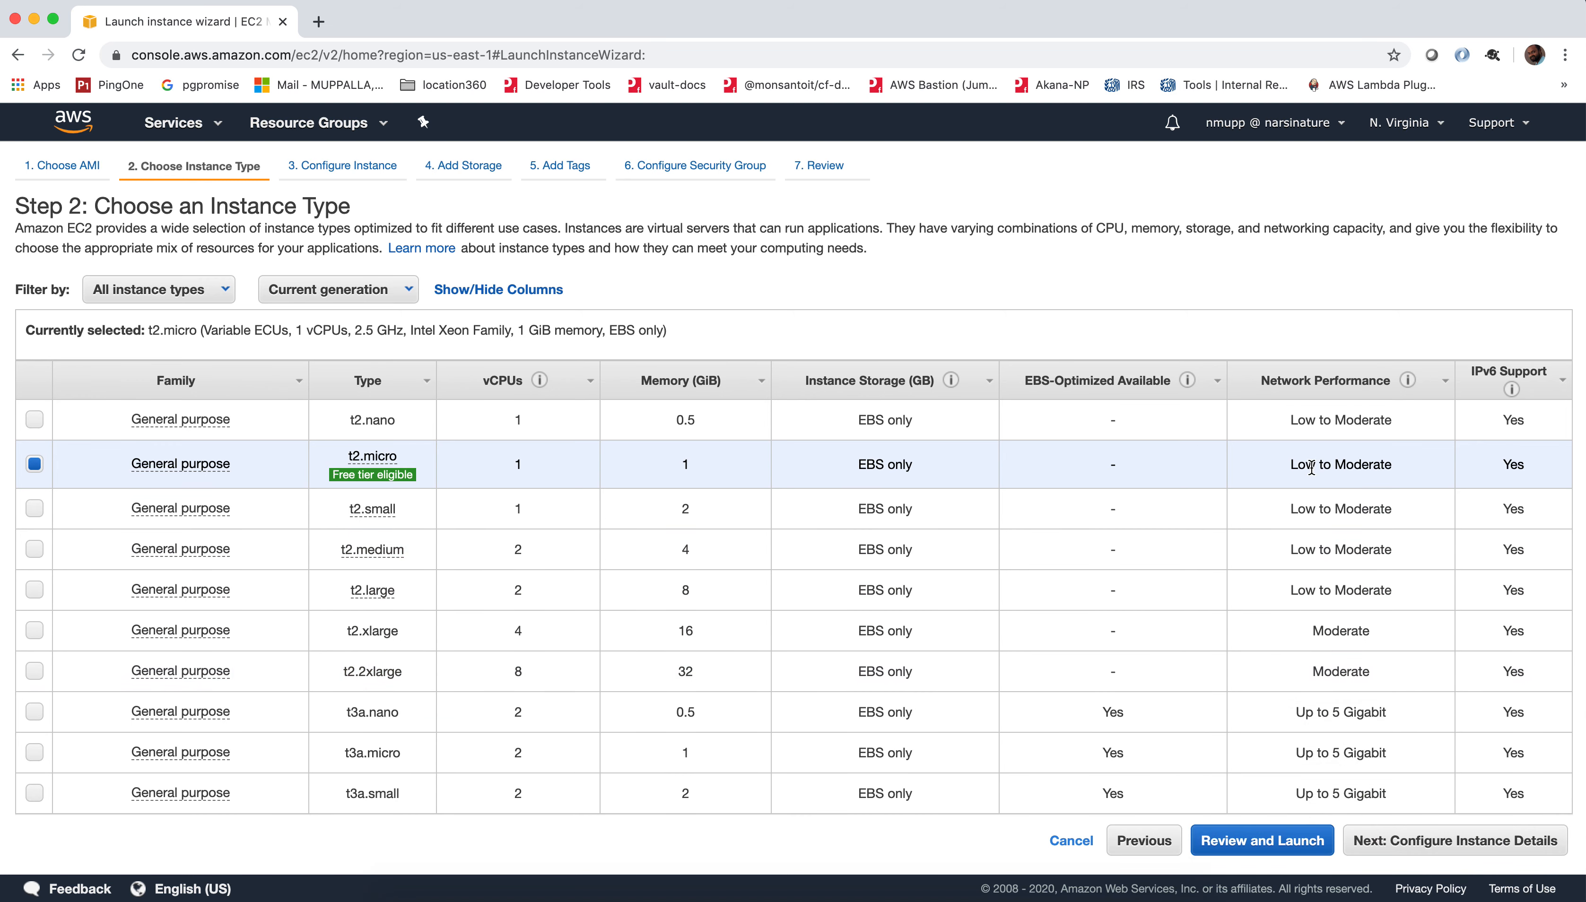
mouse_move(496, 503)
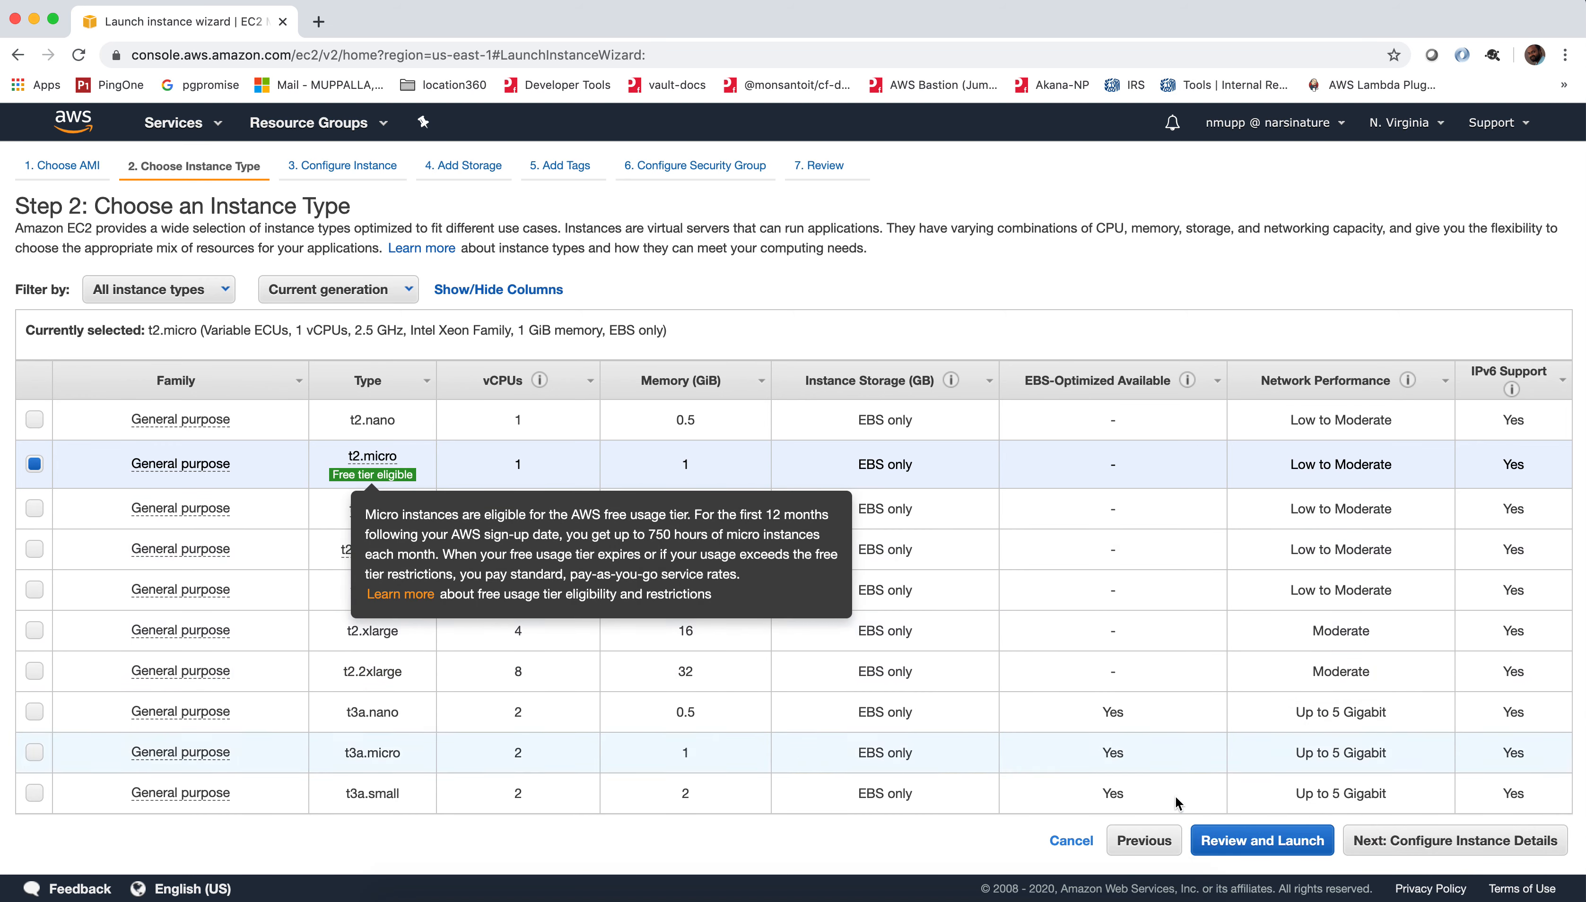
click(1360, 845)
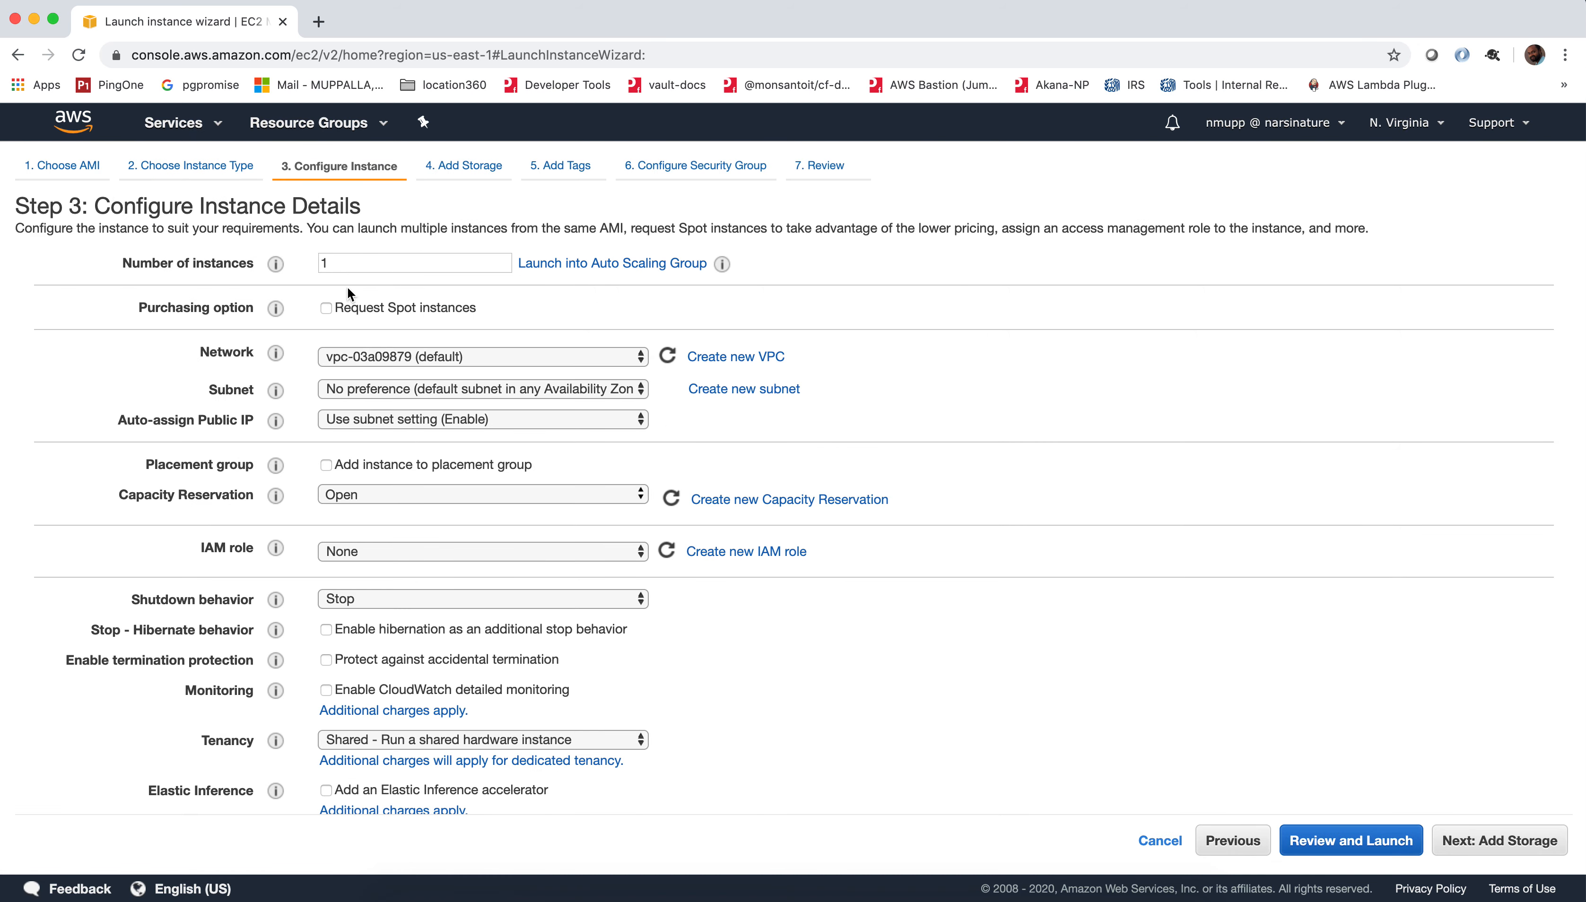
Set the instance's network to demo-vpc, its subnet to private-subnet-demo, and Auto-assign Public IP to Enable.
click(454, 358)
click(509, 342)
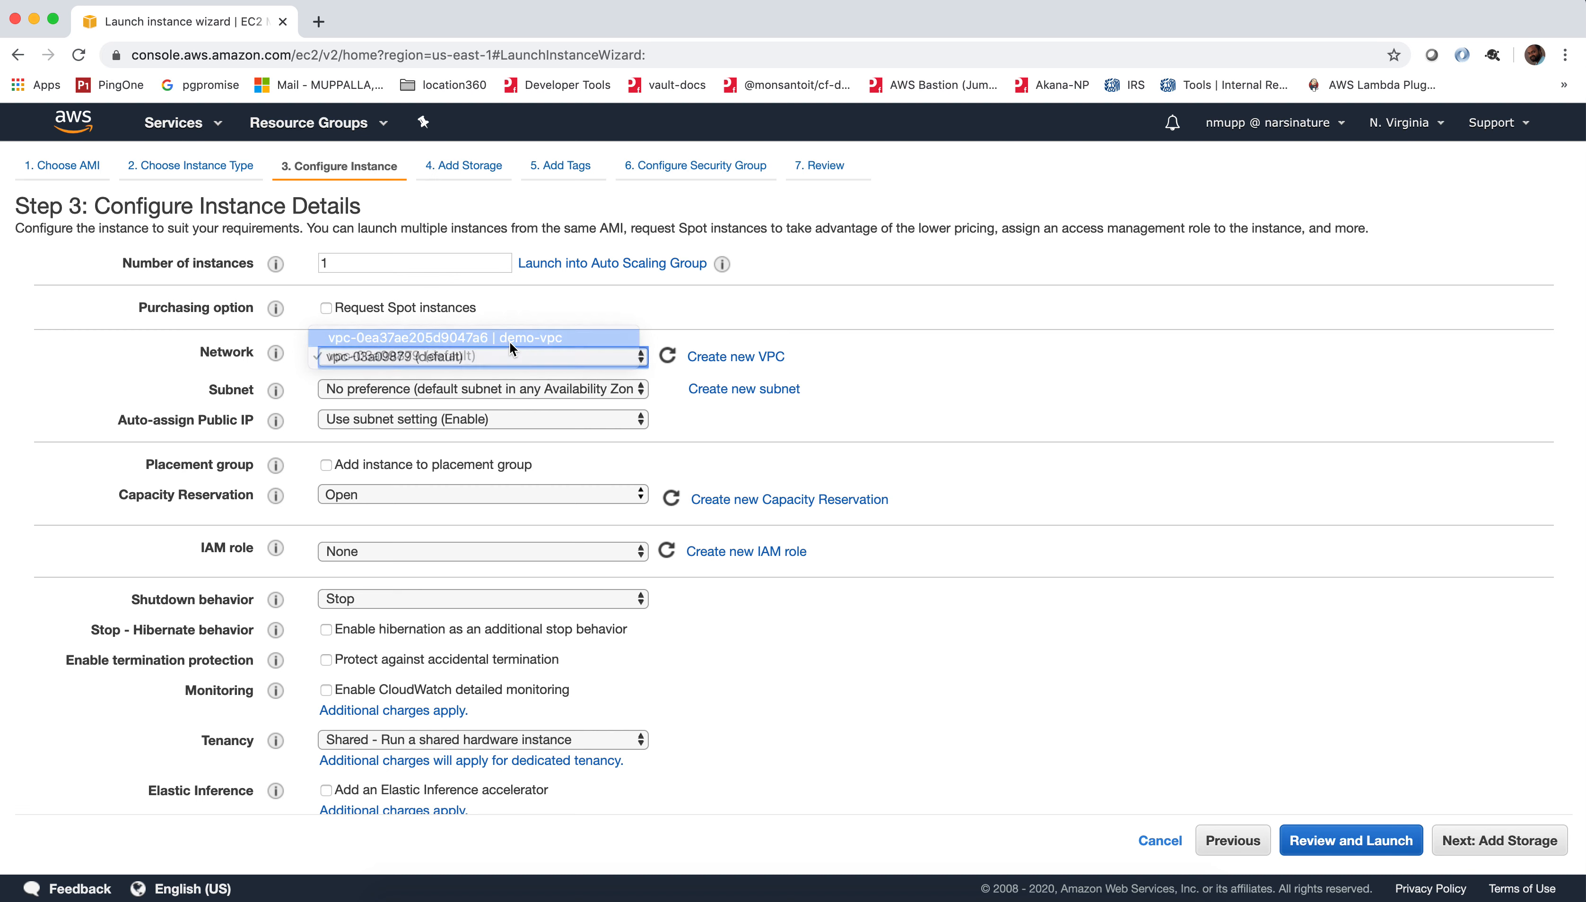
click(512, 389)
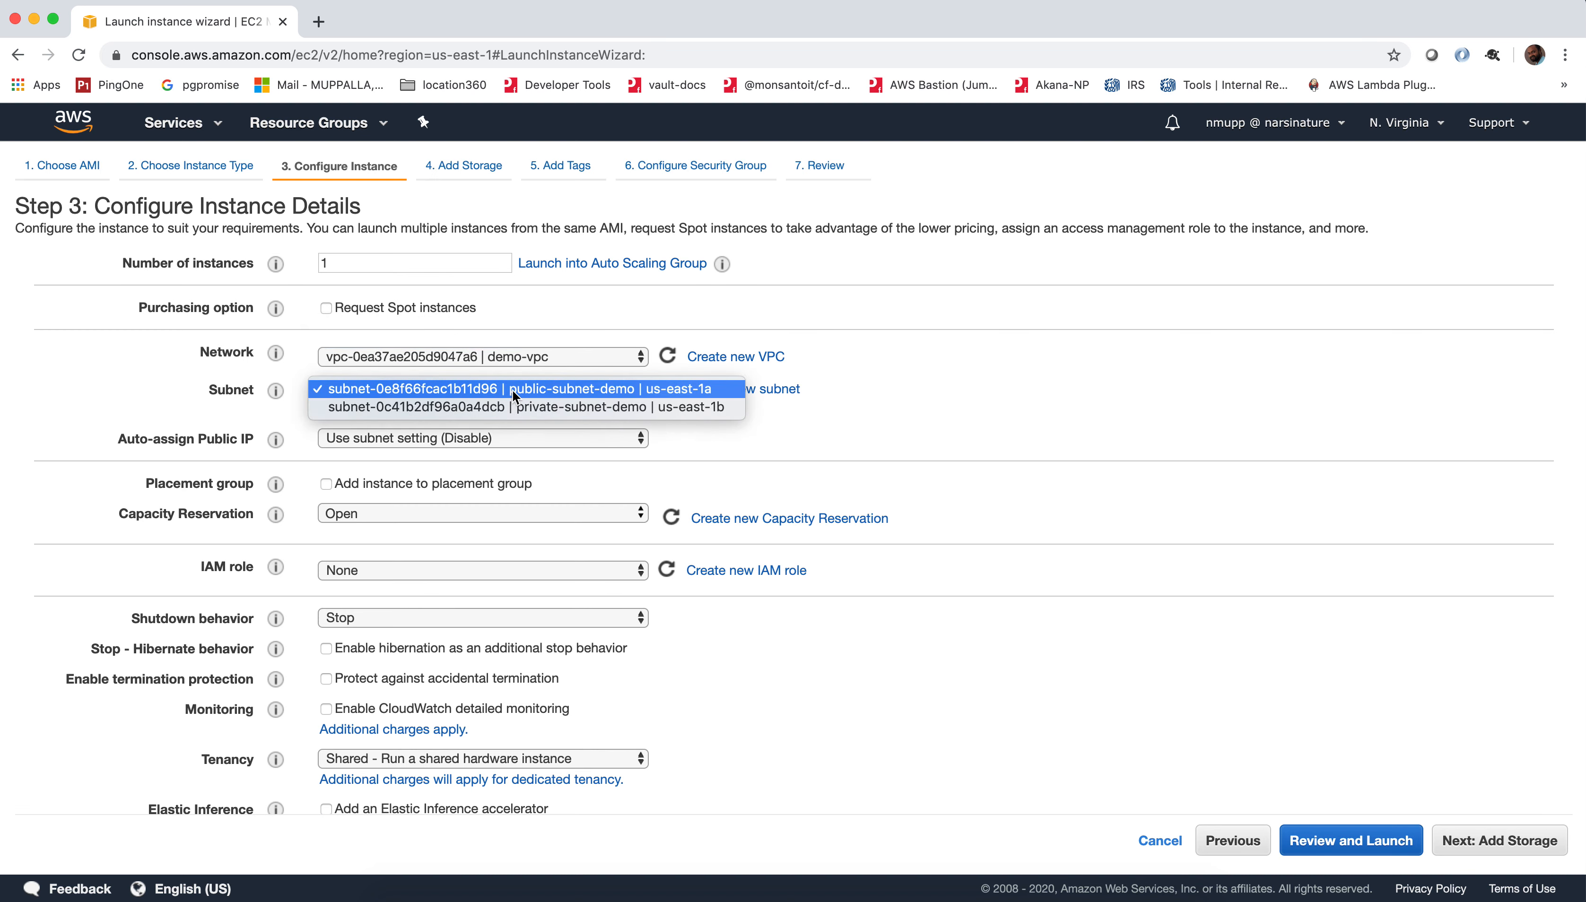
click(546, 409)
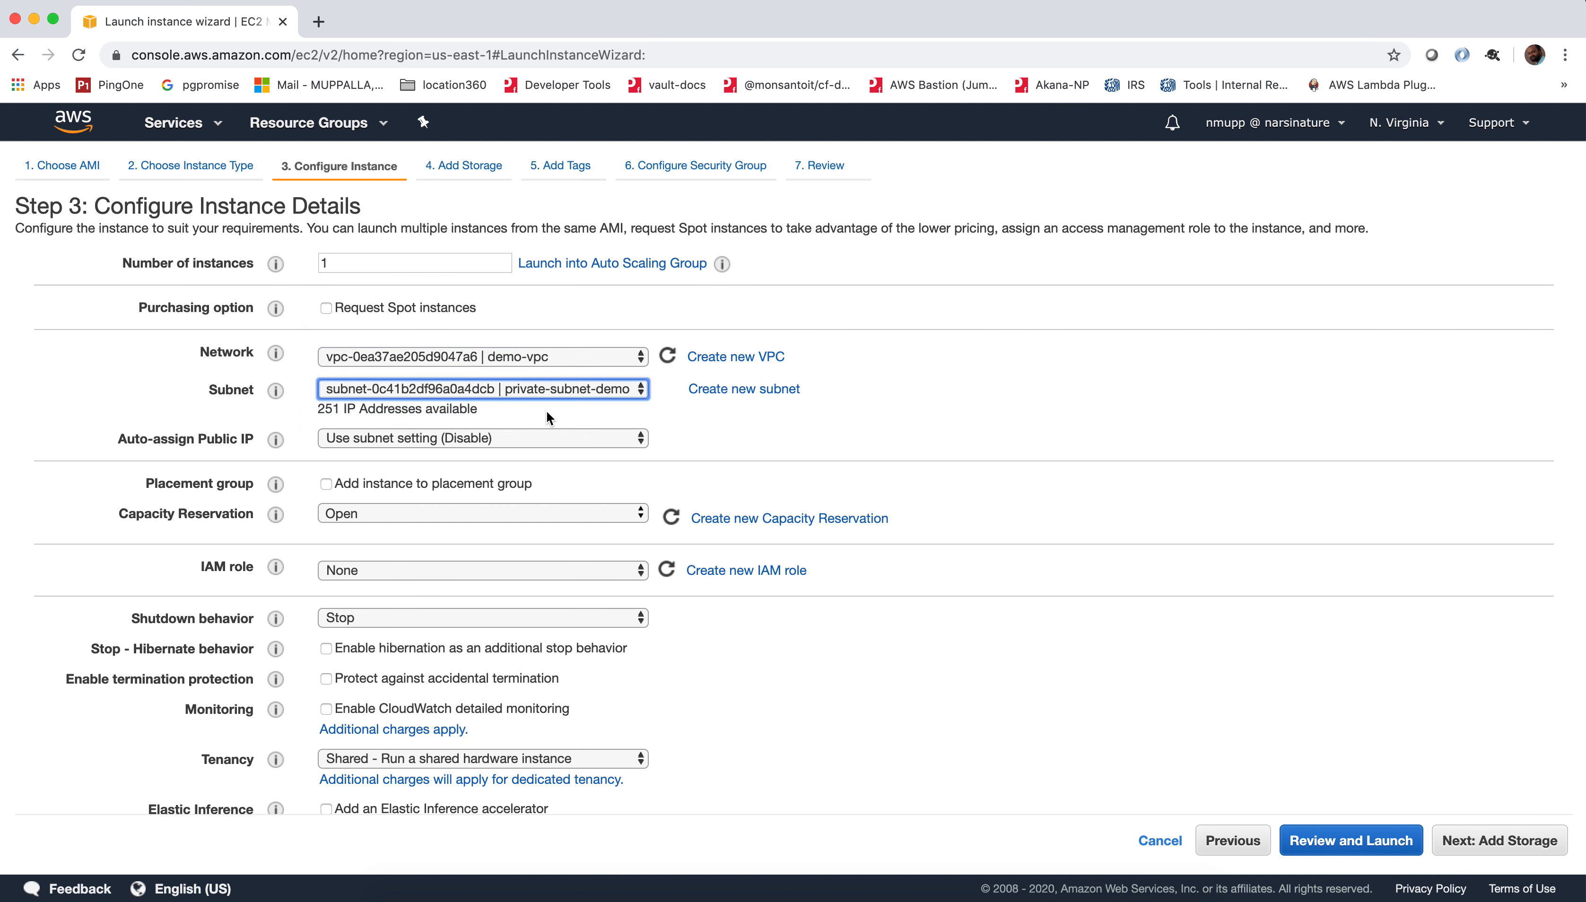
click(474, 438)
click(418, 457)
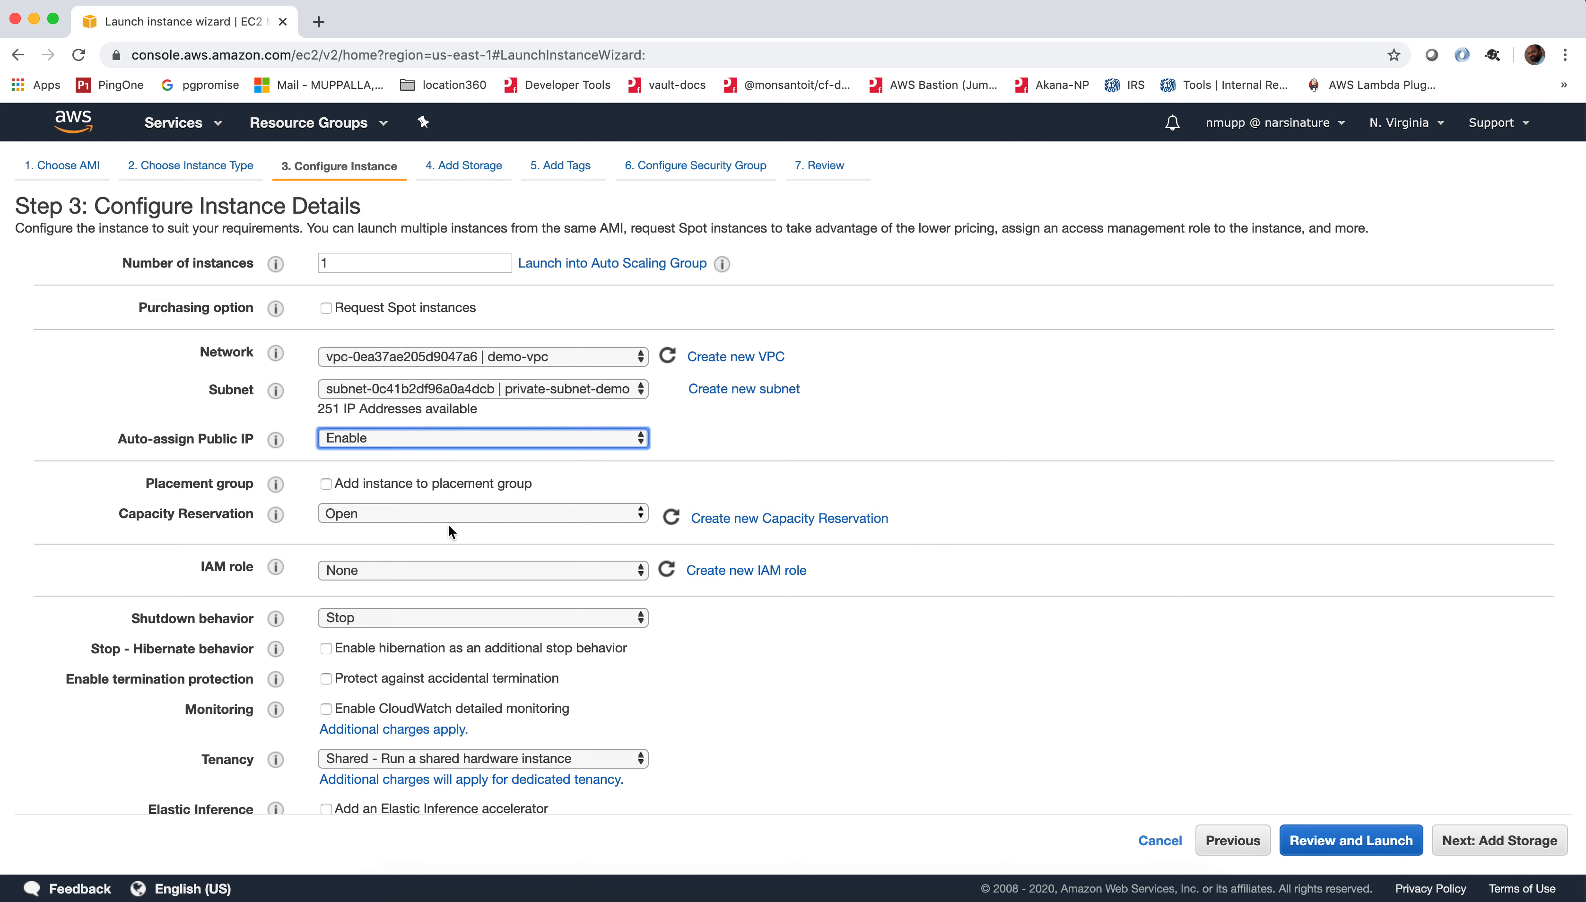
Keep the remaining instance details and default storage, add no tags, and proceed to the security group configuration.
scroll(443, 602, down, 3)
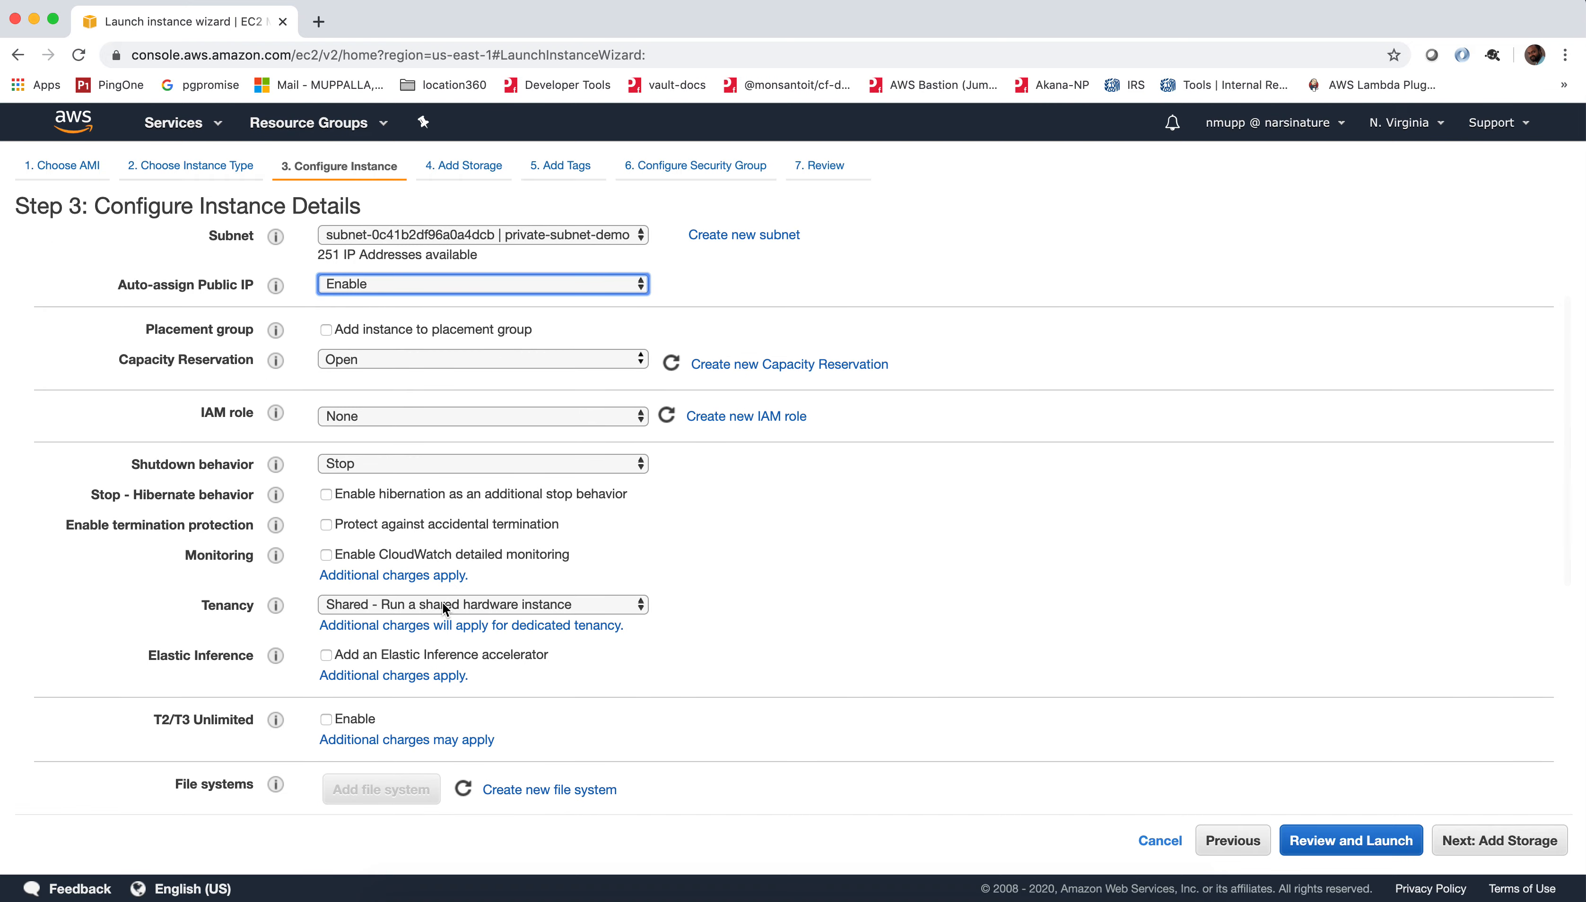
scroll(443, 606, down, 8)
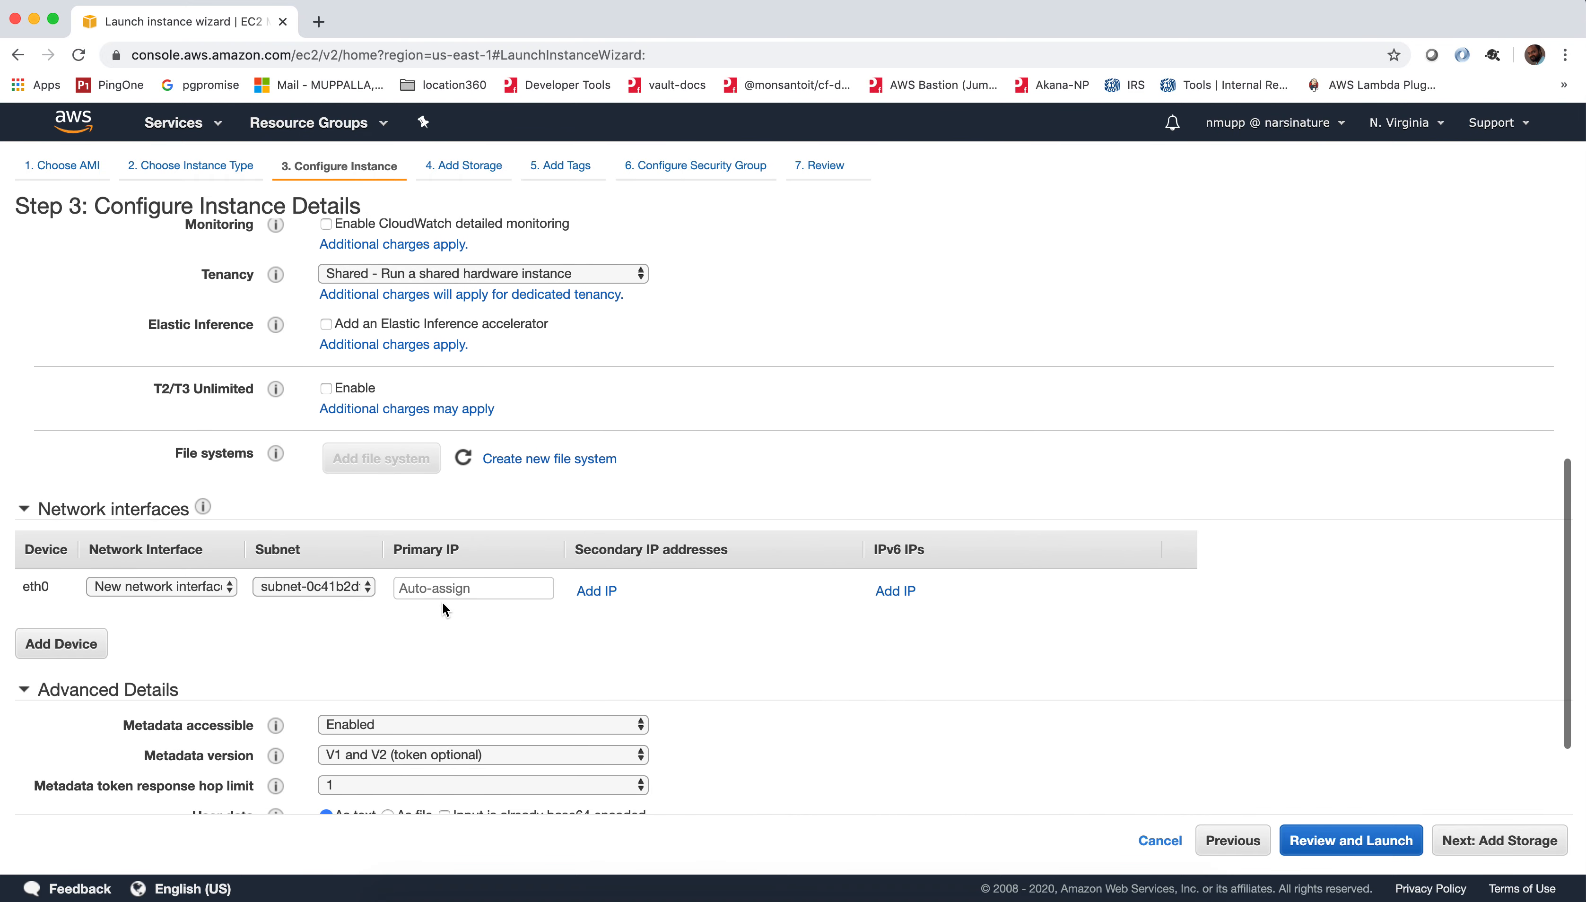
scroll(442, 601, down, 1)
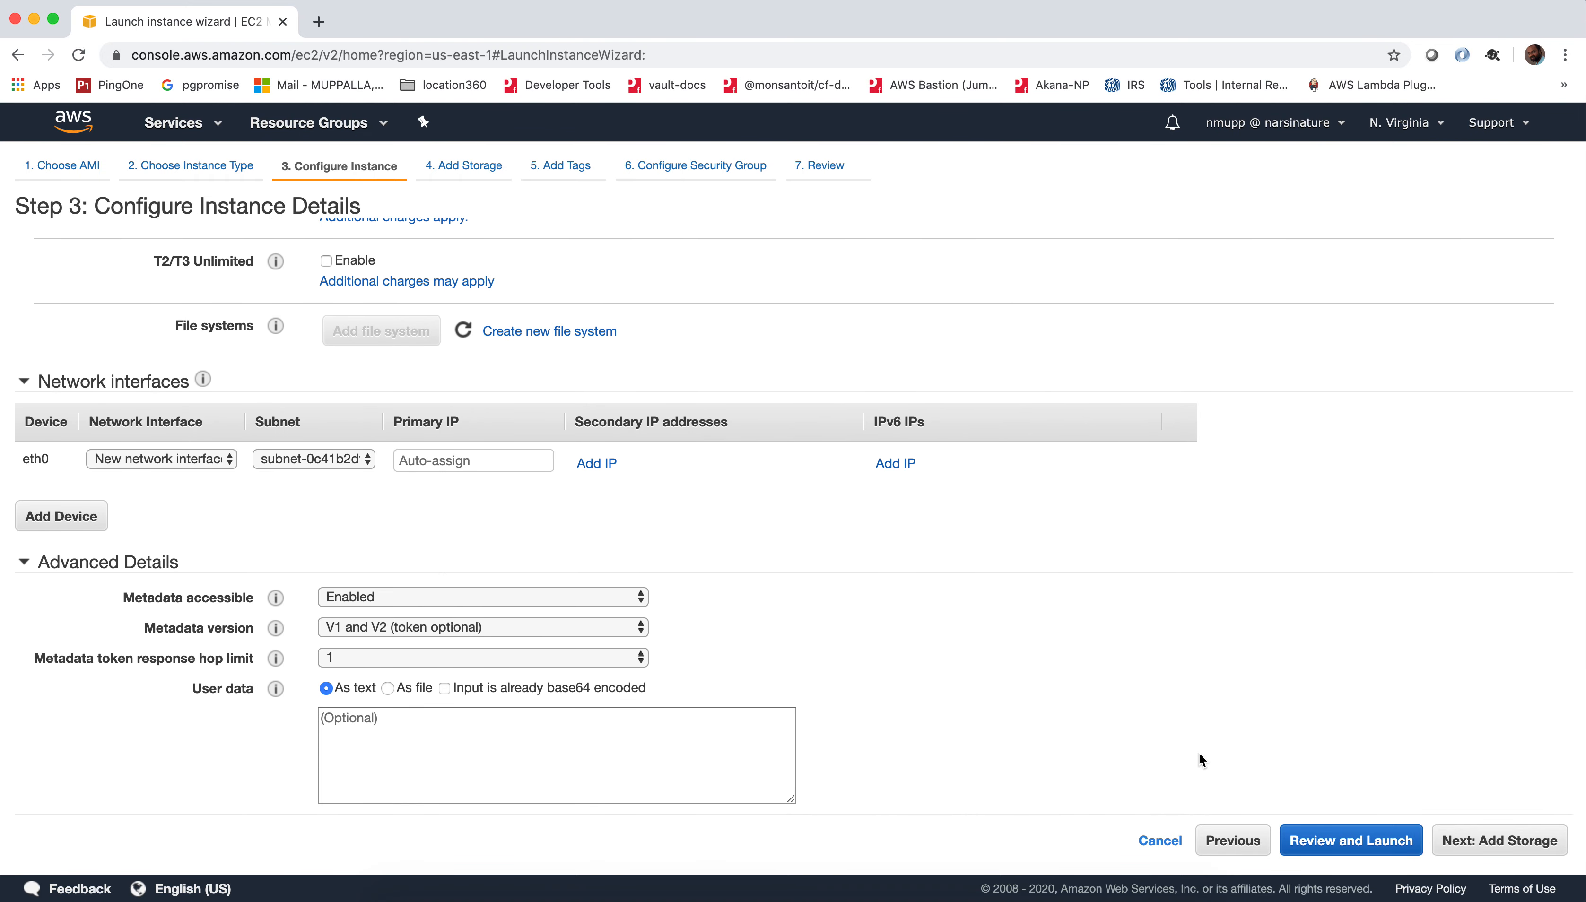
click(1489, 845)
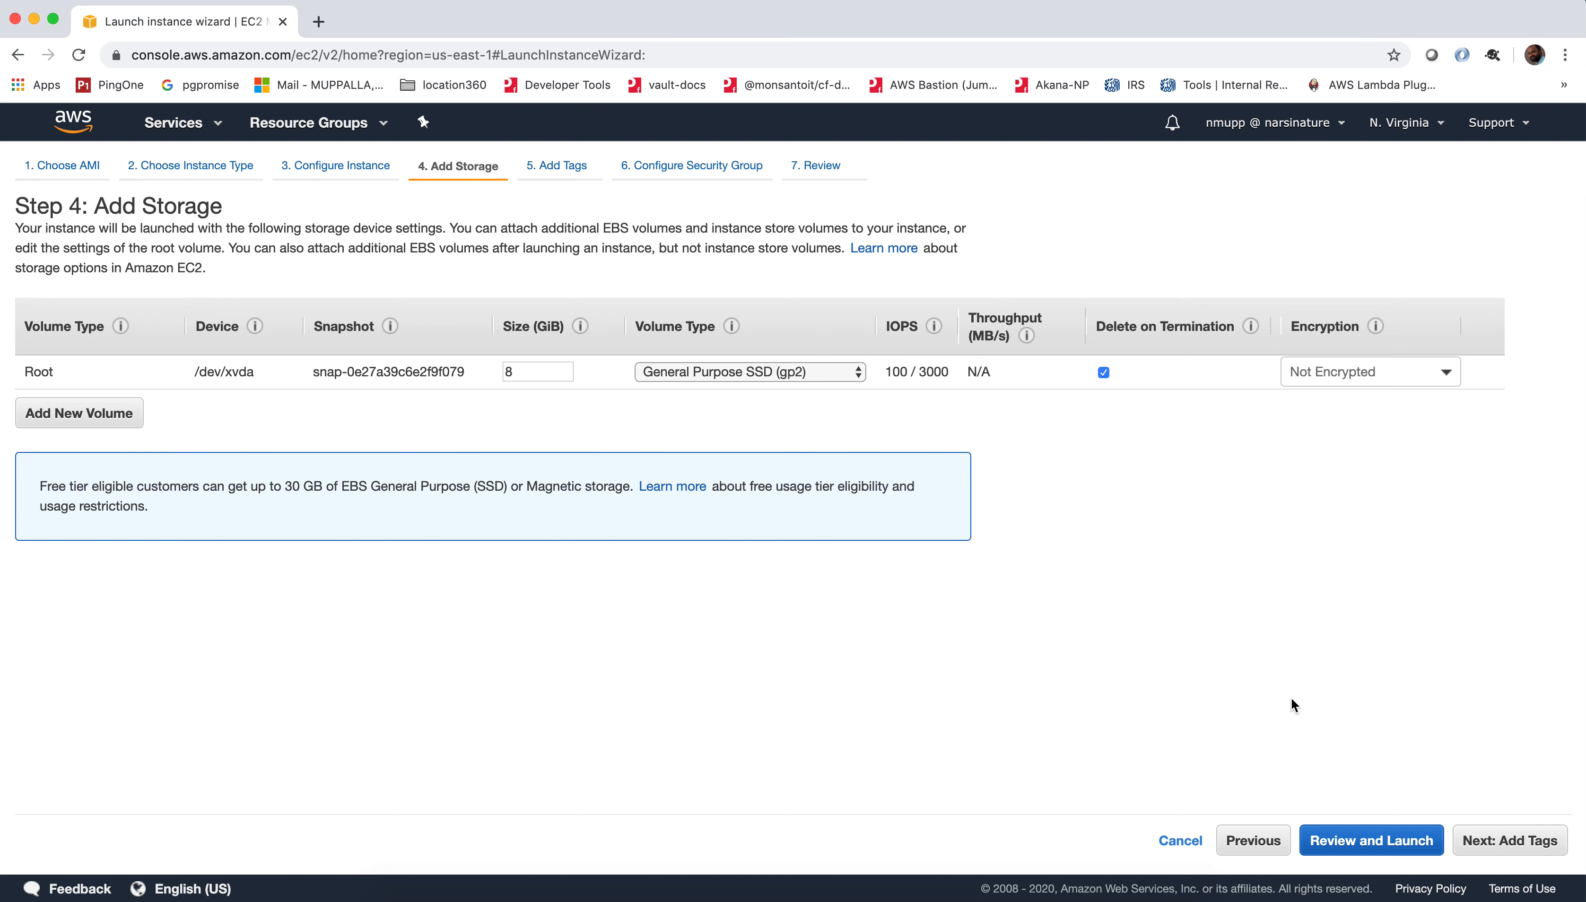
click(1510, 842)
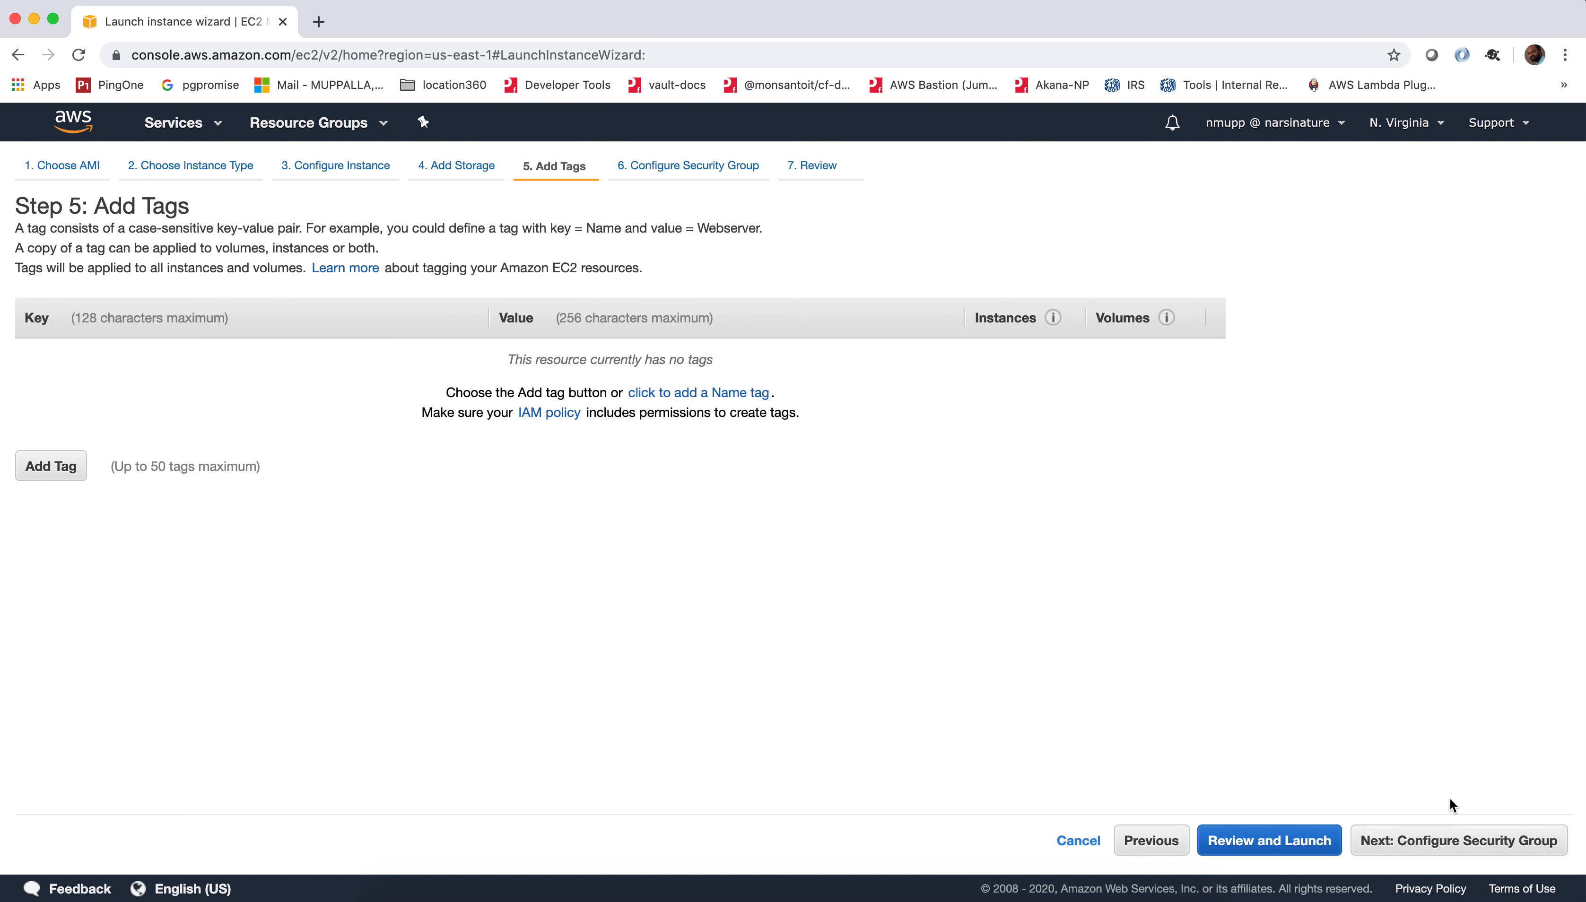
click(1407, 842)
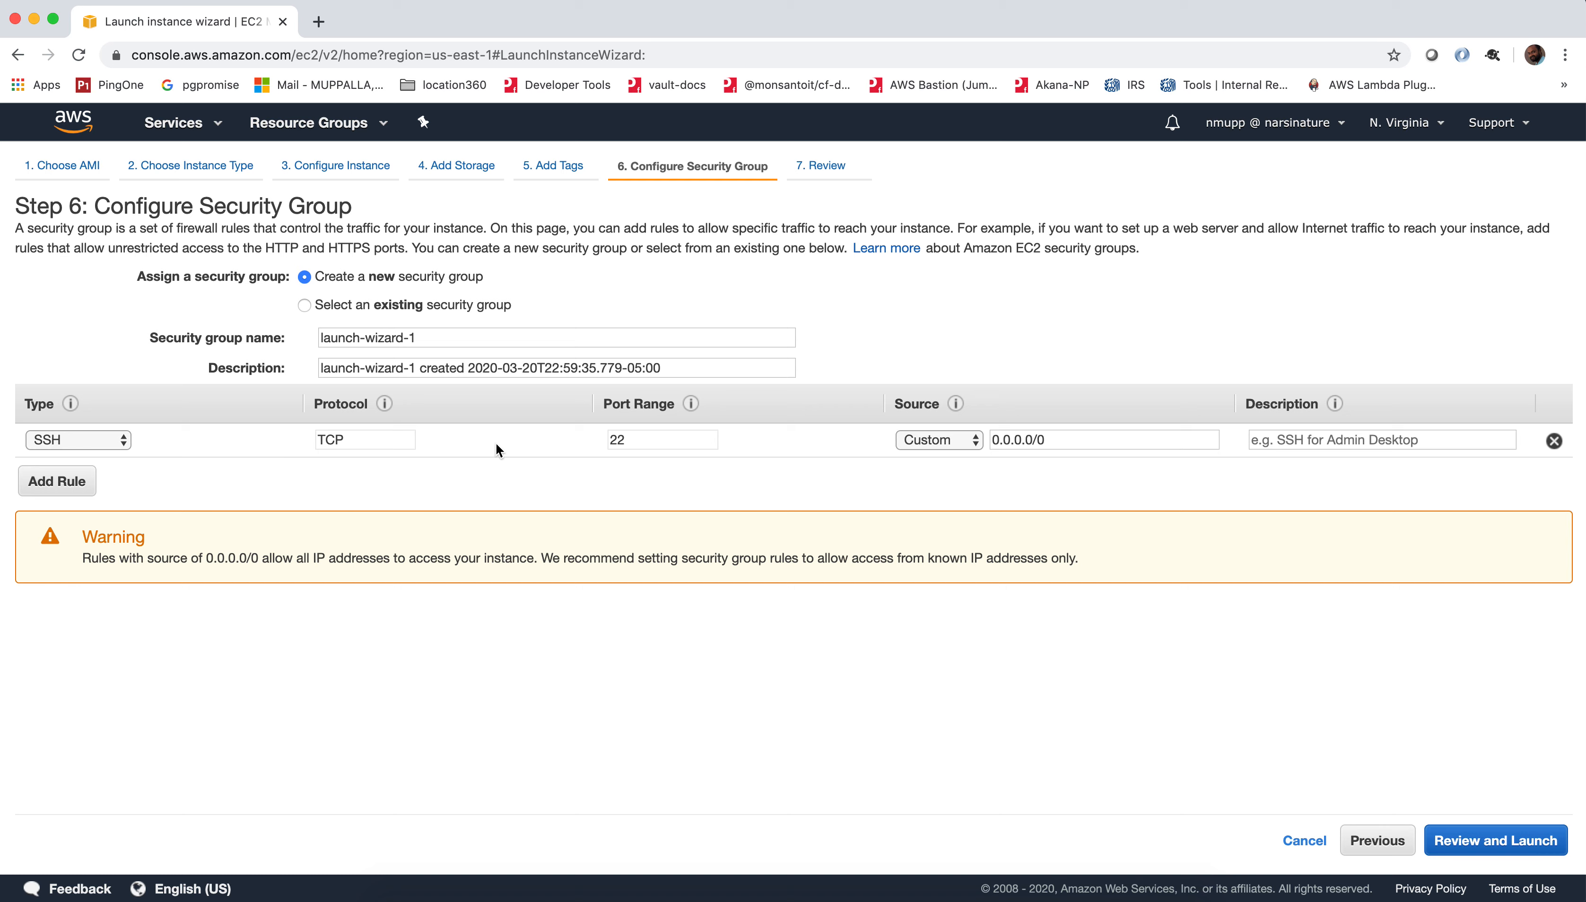
Name the new security group private-sg-demo, keep its SSH rule with source 0.0.0.0/0, and proceed to the launch review.
drag(429, 339, 222, 280)
text(private)
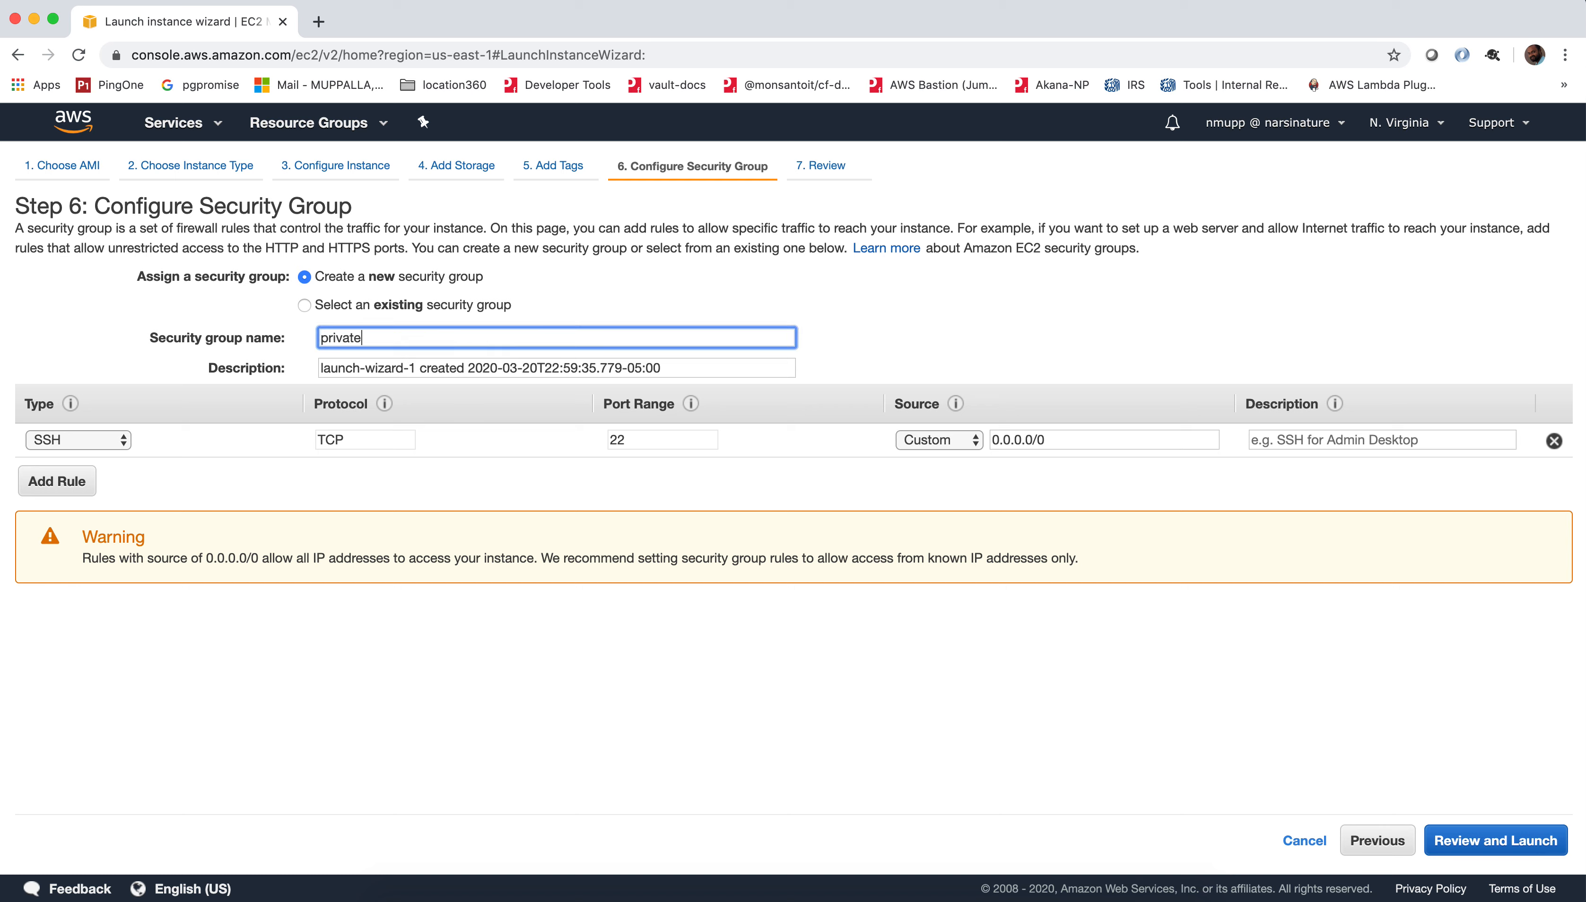
text(-sg-demo)
click(1053, 438)
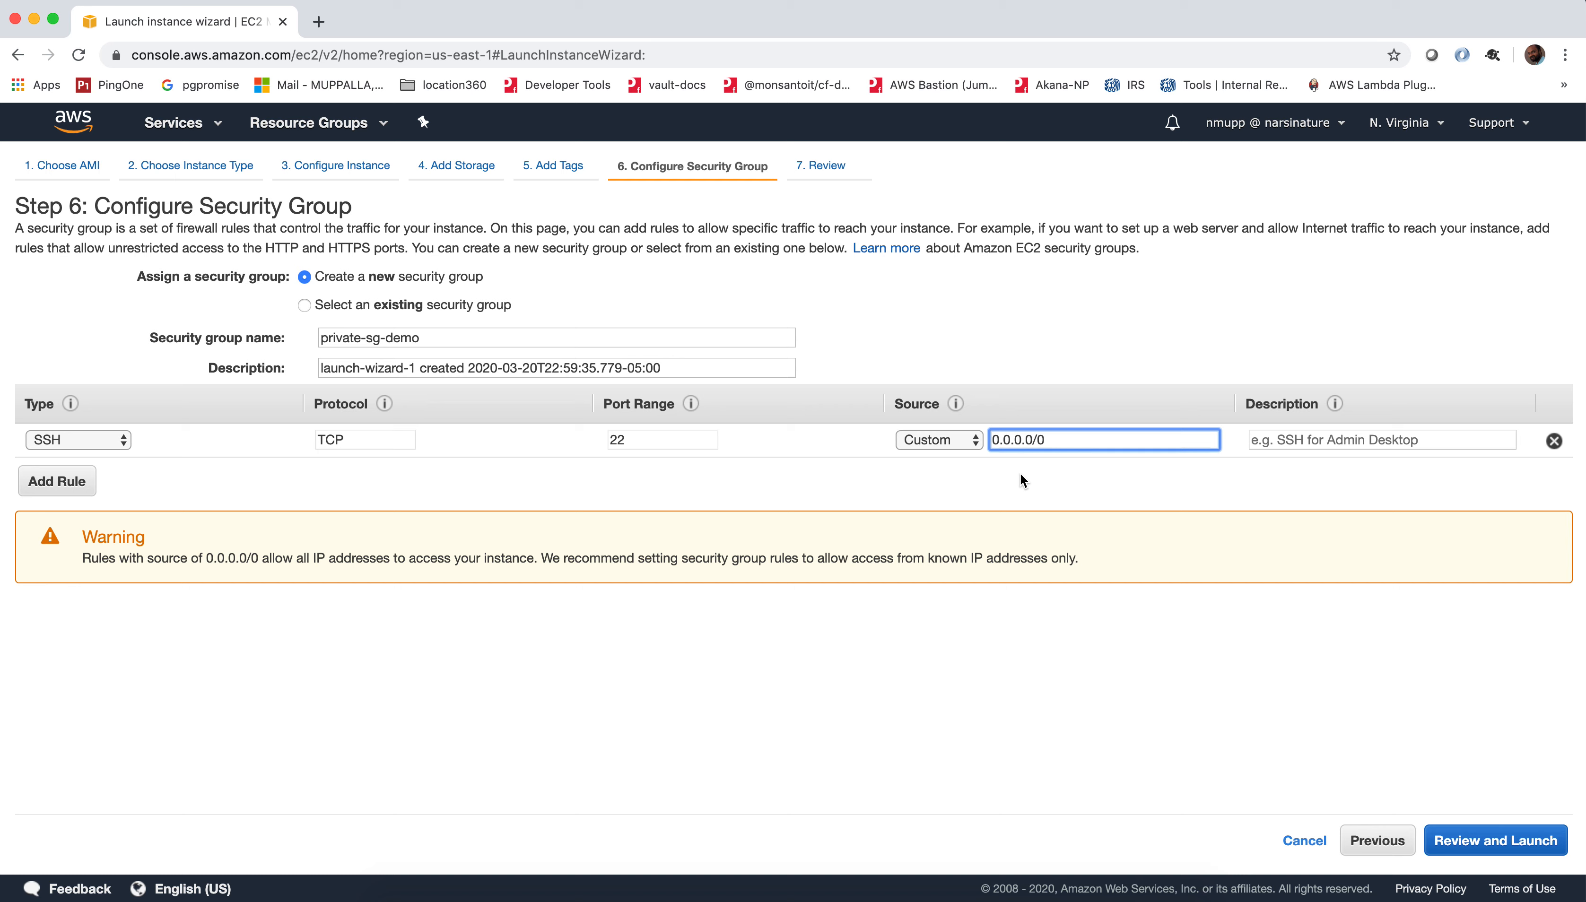
click(1490, 847)
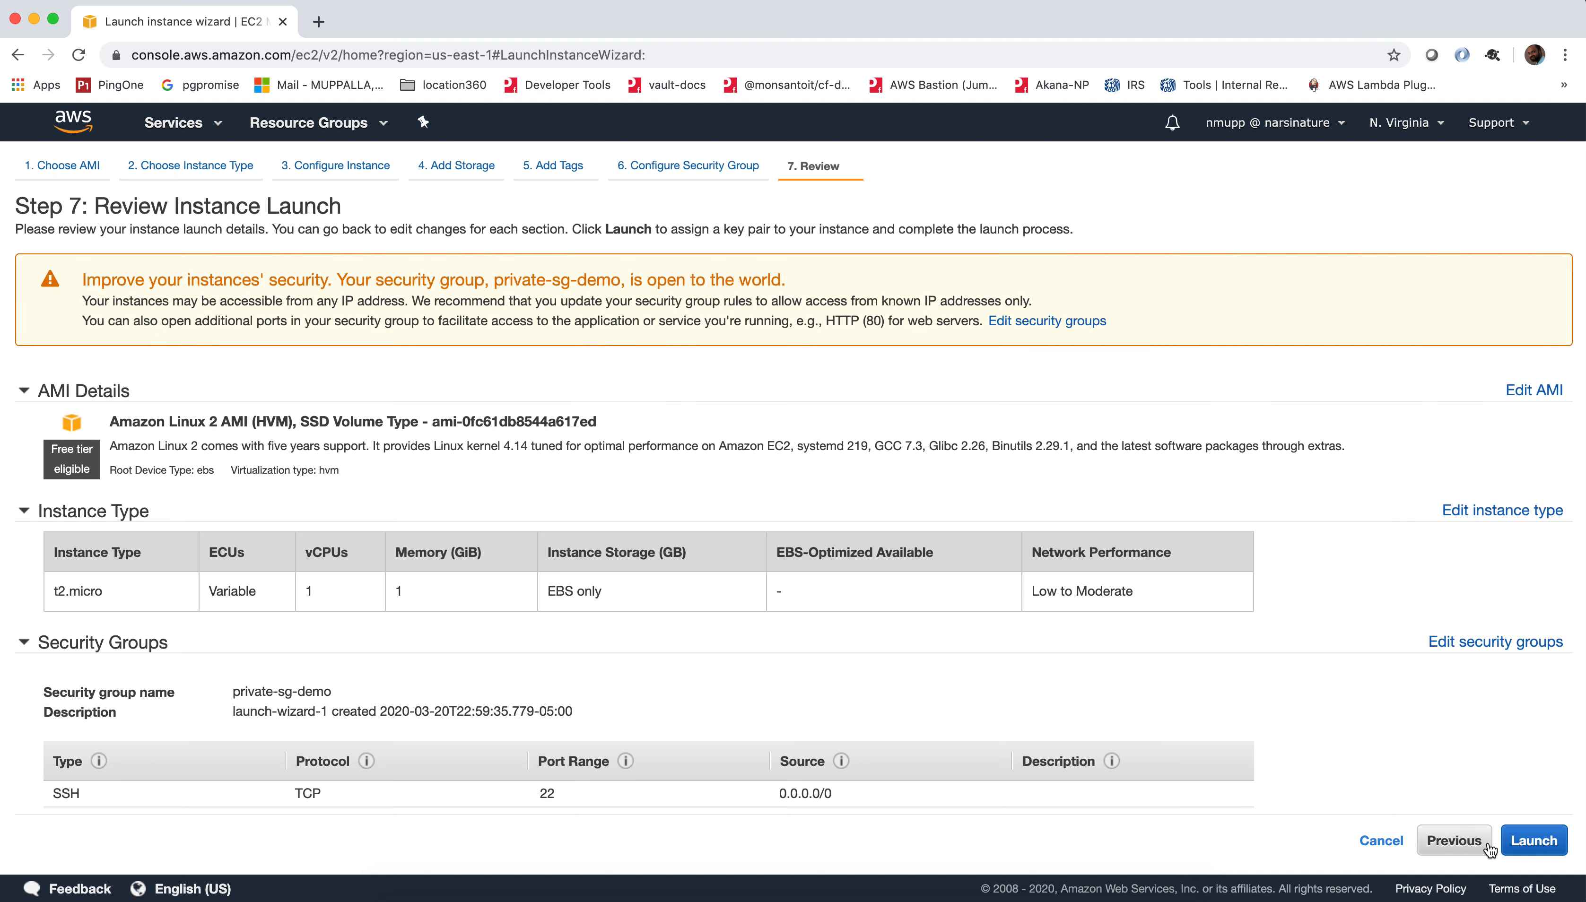
Launch the instance with the existing key pair ec2demovpc, acknowledging access to its private key file.
scroll(1446, 733, down, 3)
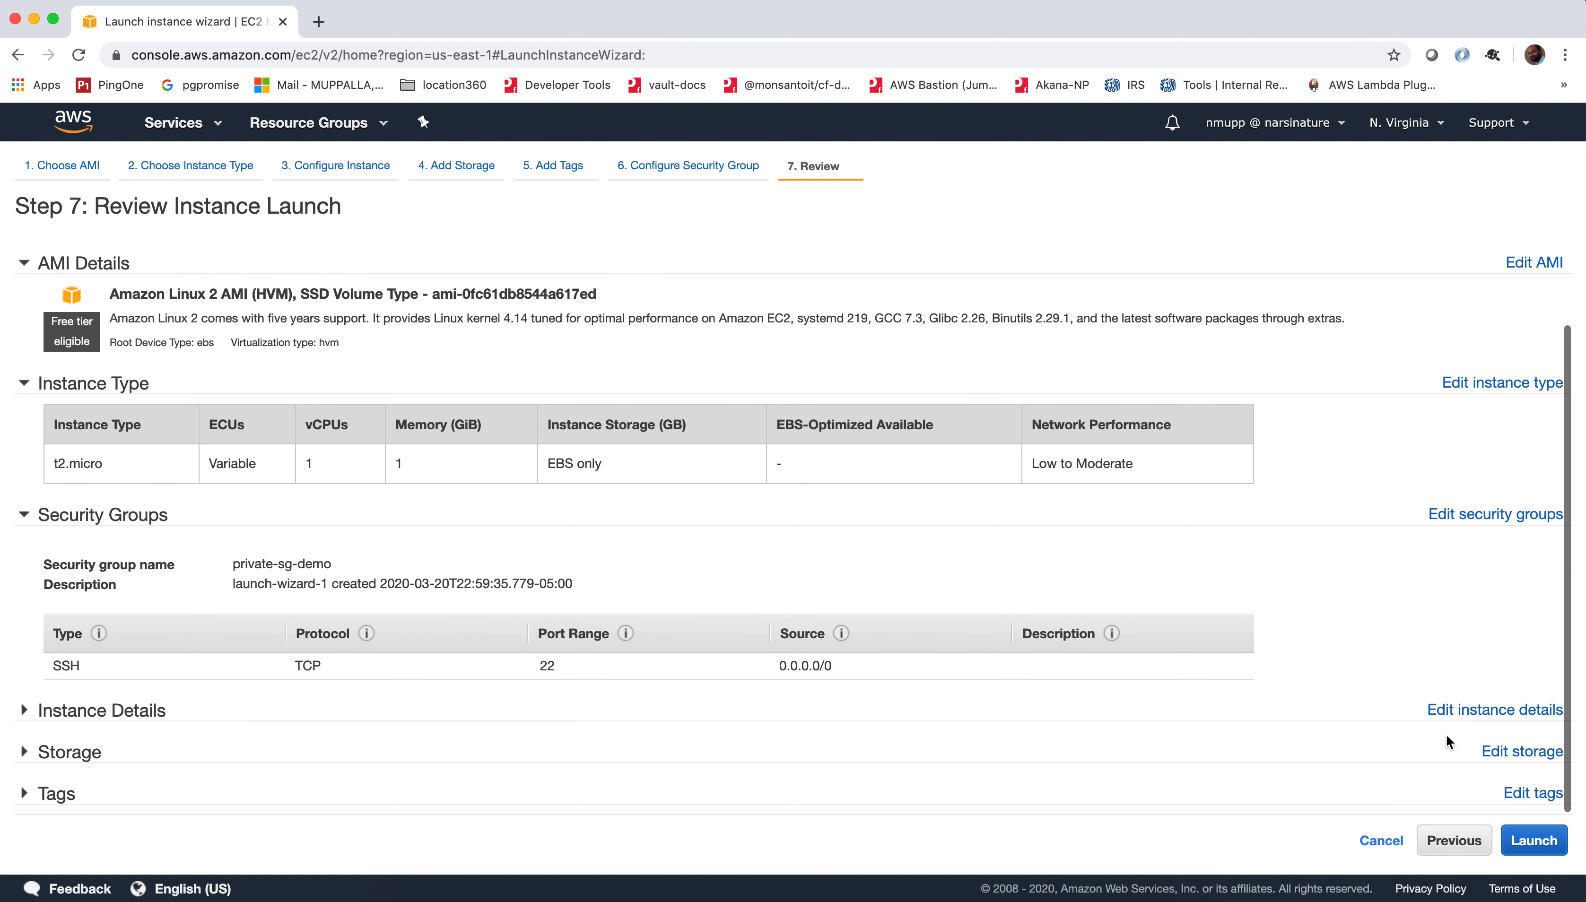
click(1535, 841)
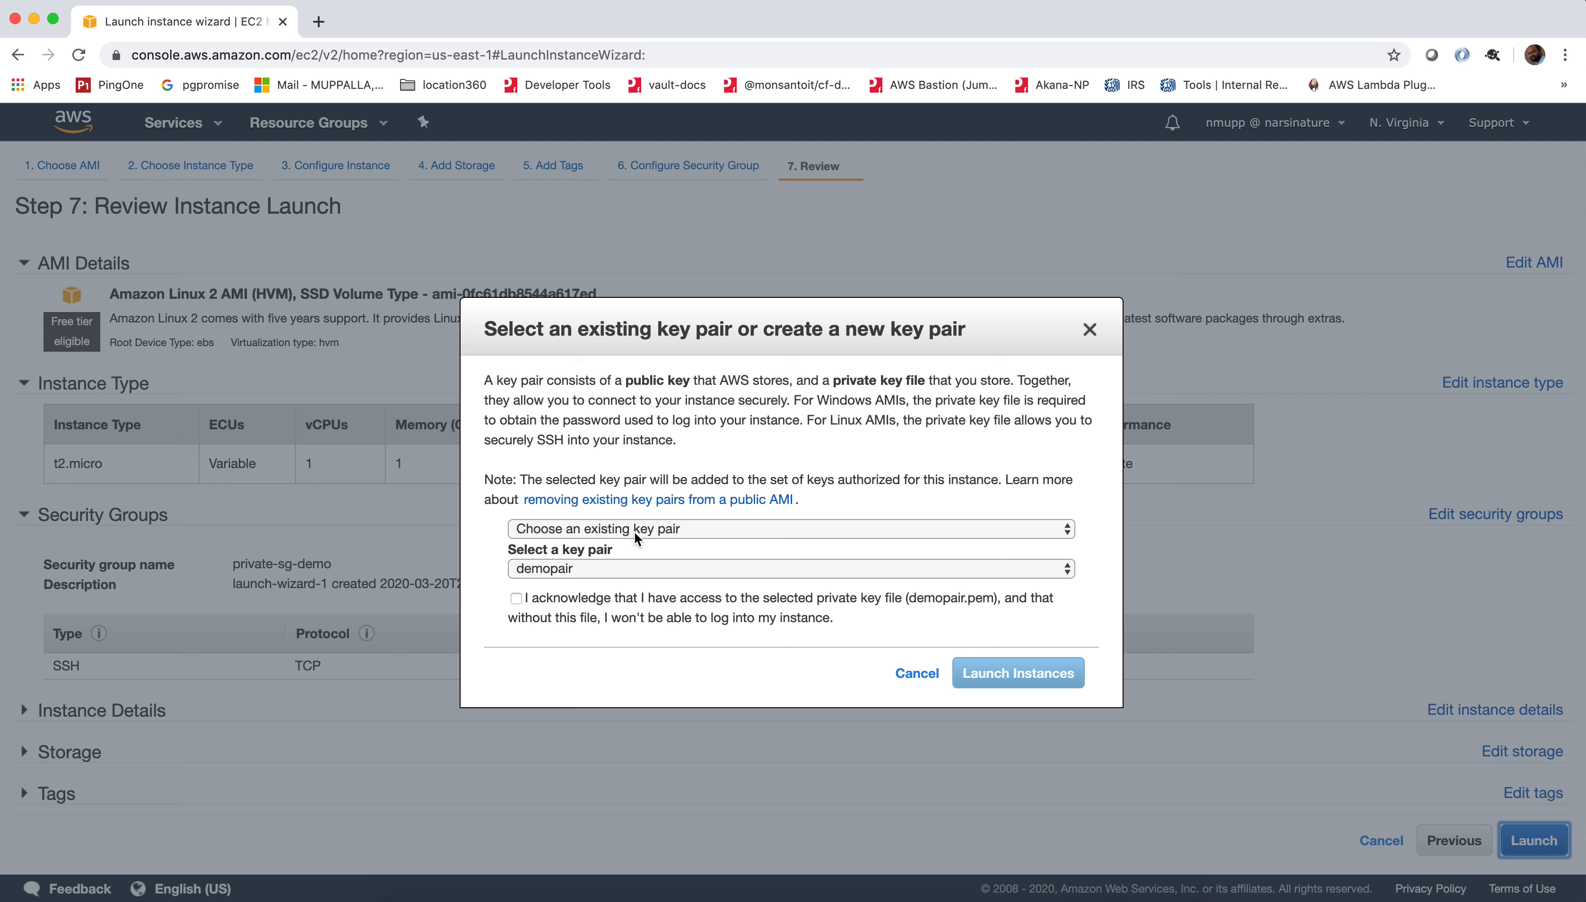
click(588, 569)
click(604, 579)
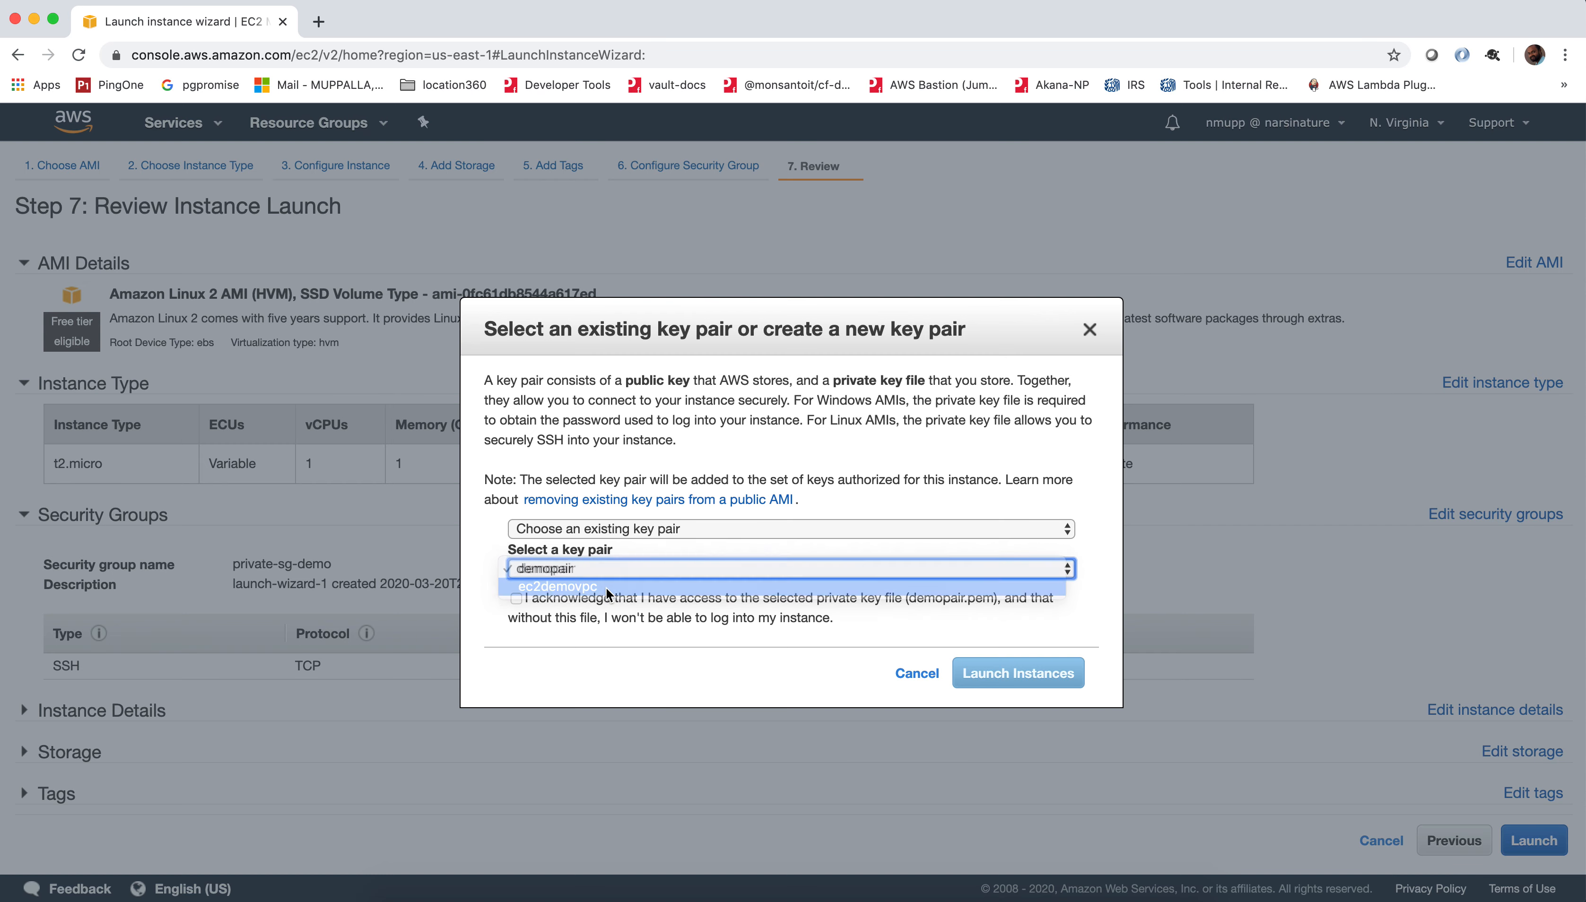
click(532, 598)
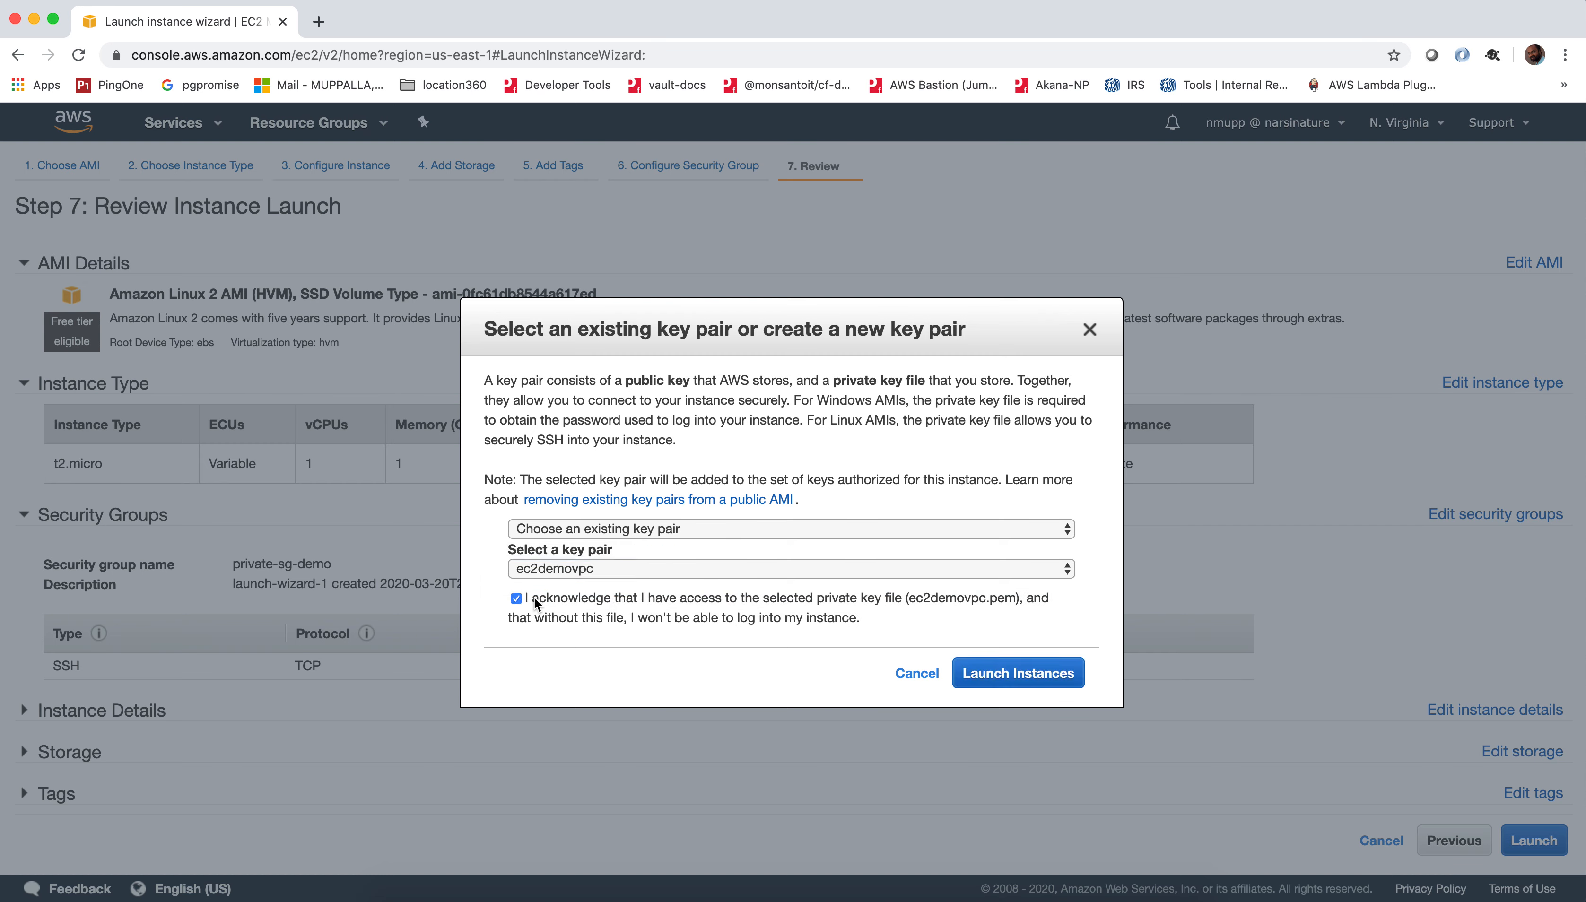
click(1042, 671)
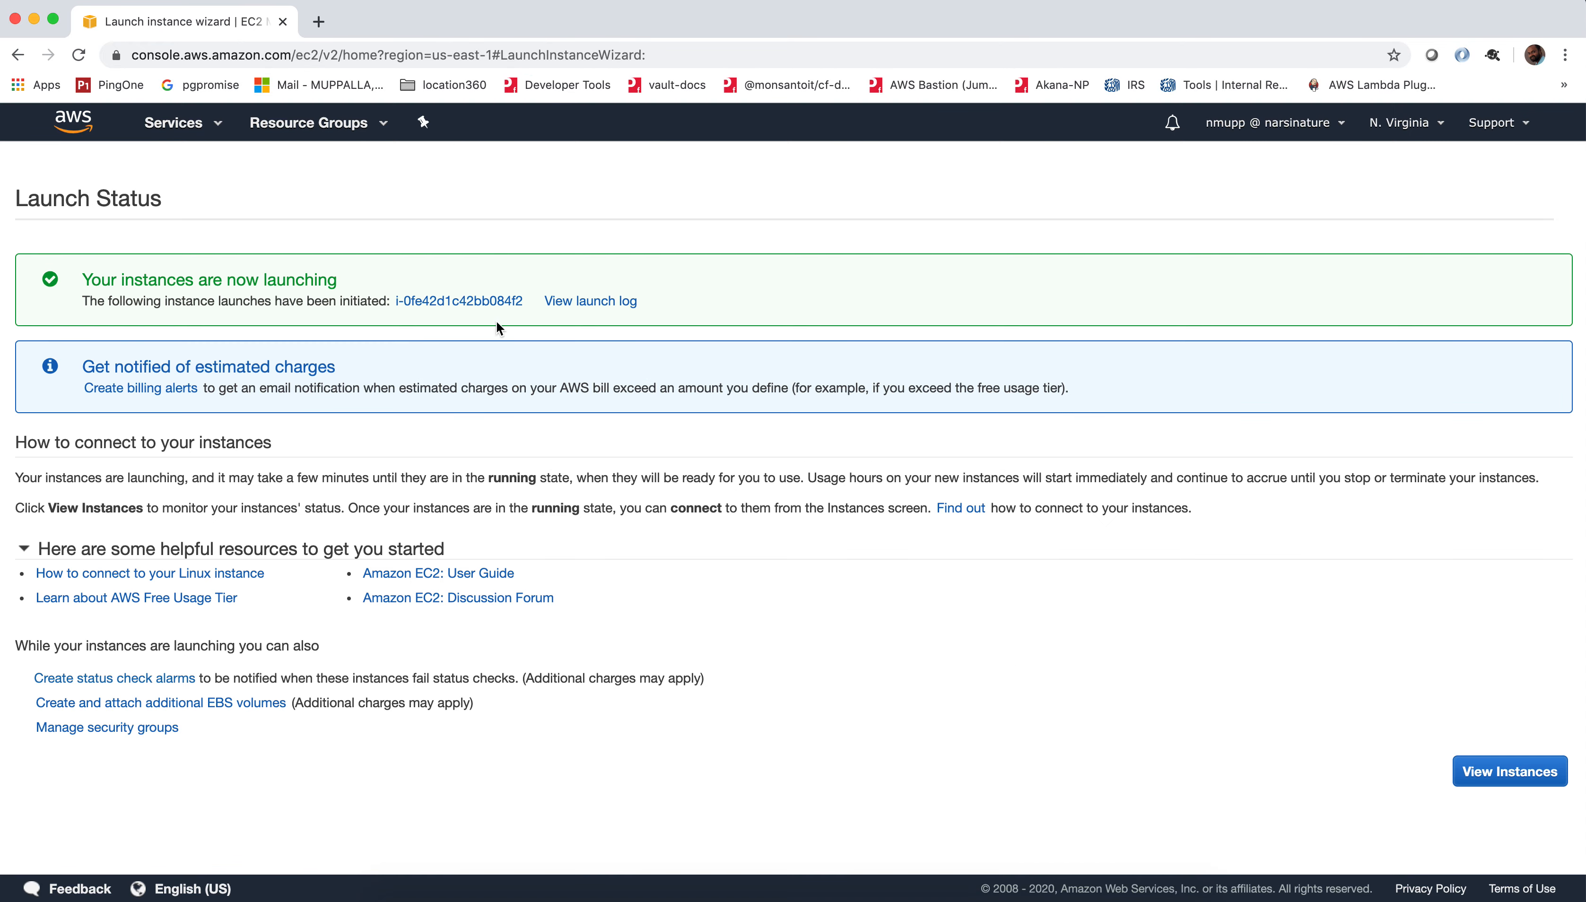
Open the newly launched instance from the launch status page and review its description details.
click(474, 299)
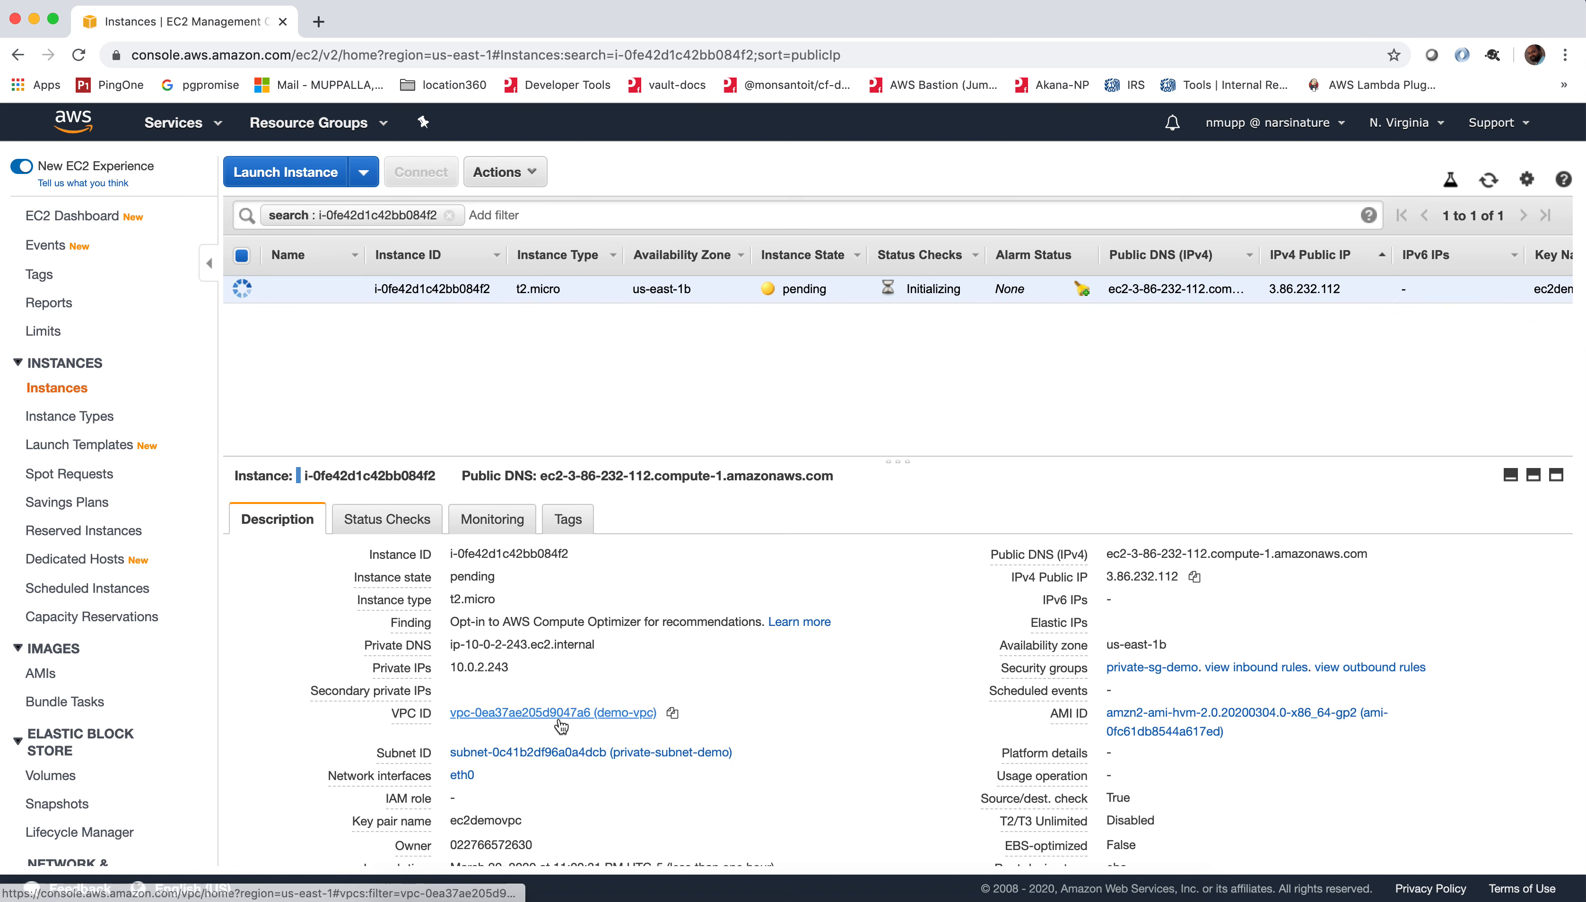
scroll(514, 761, down, 1)
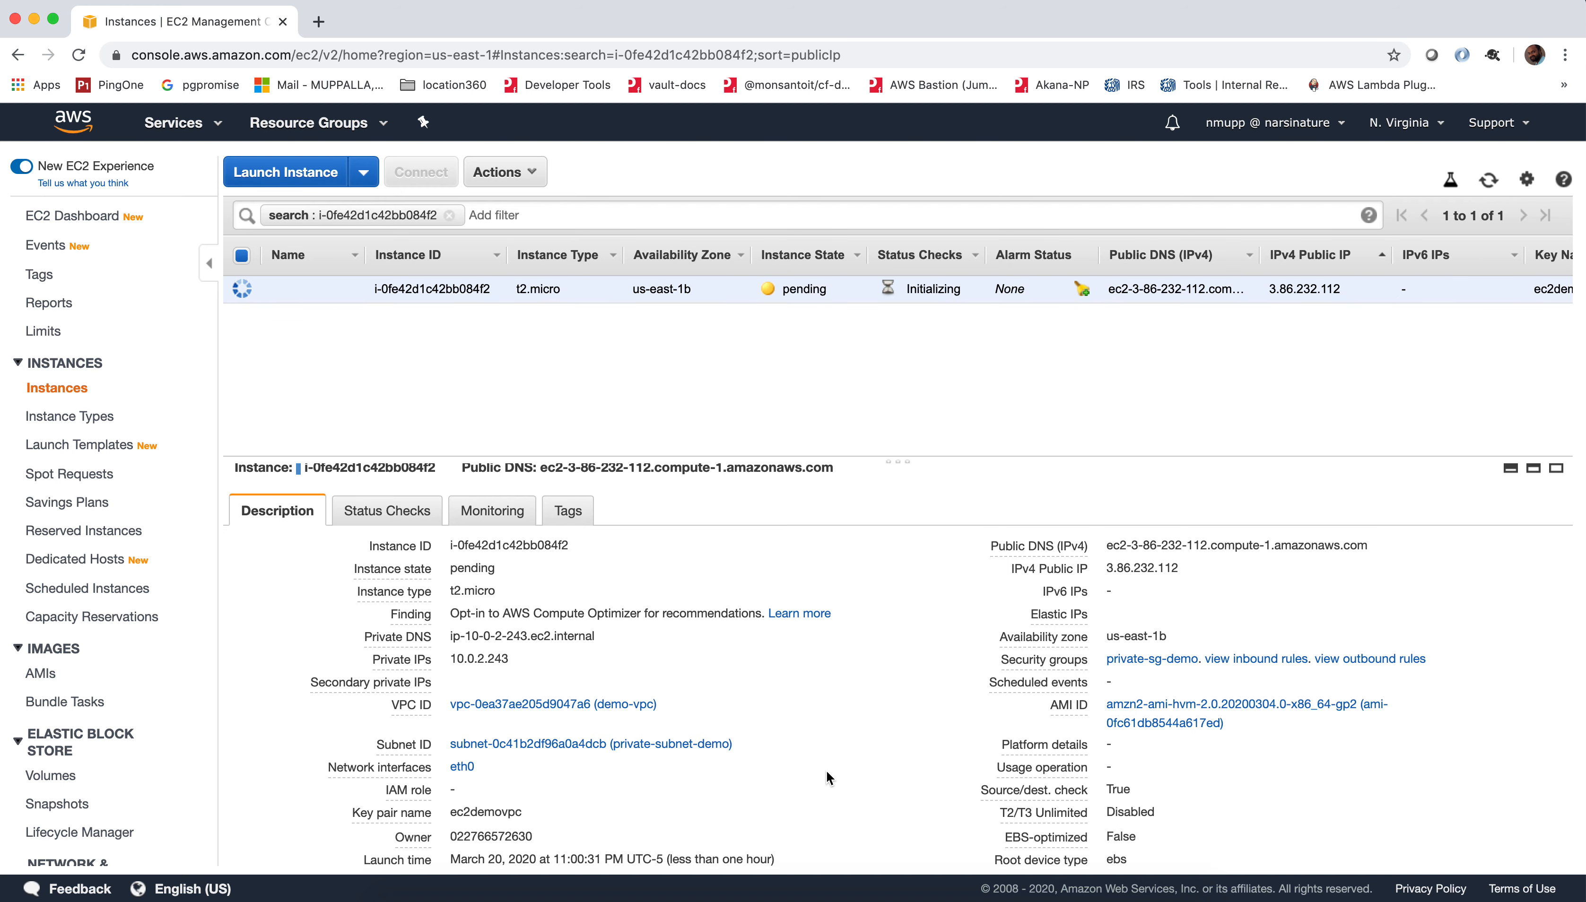
scroll(826, 772, down, 5)
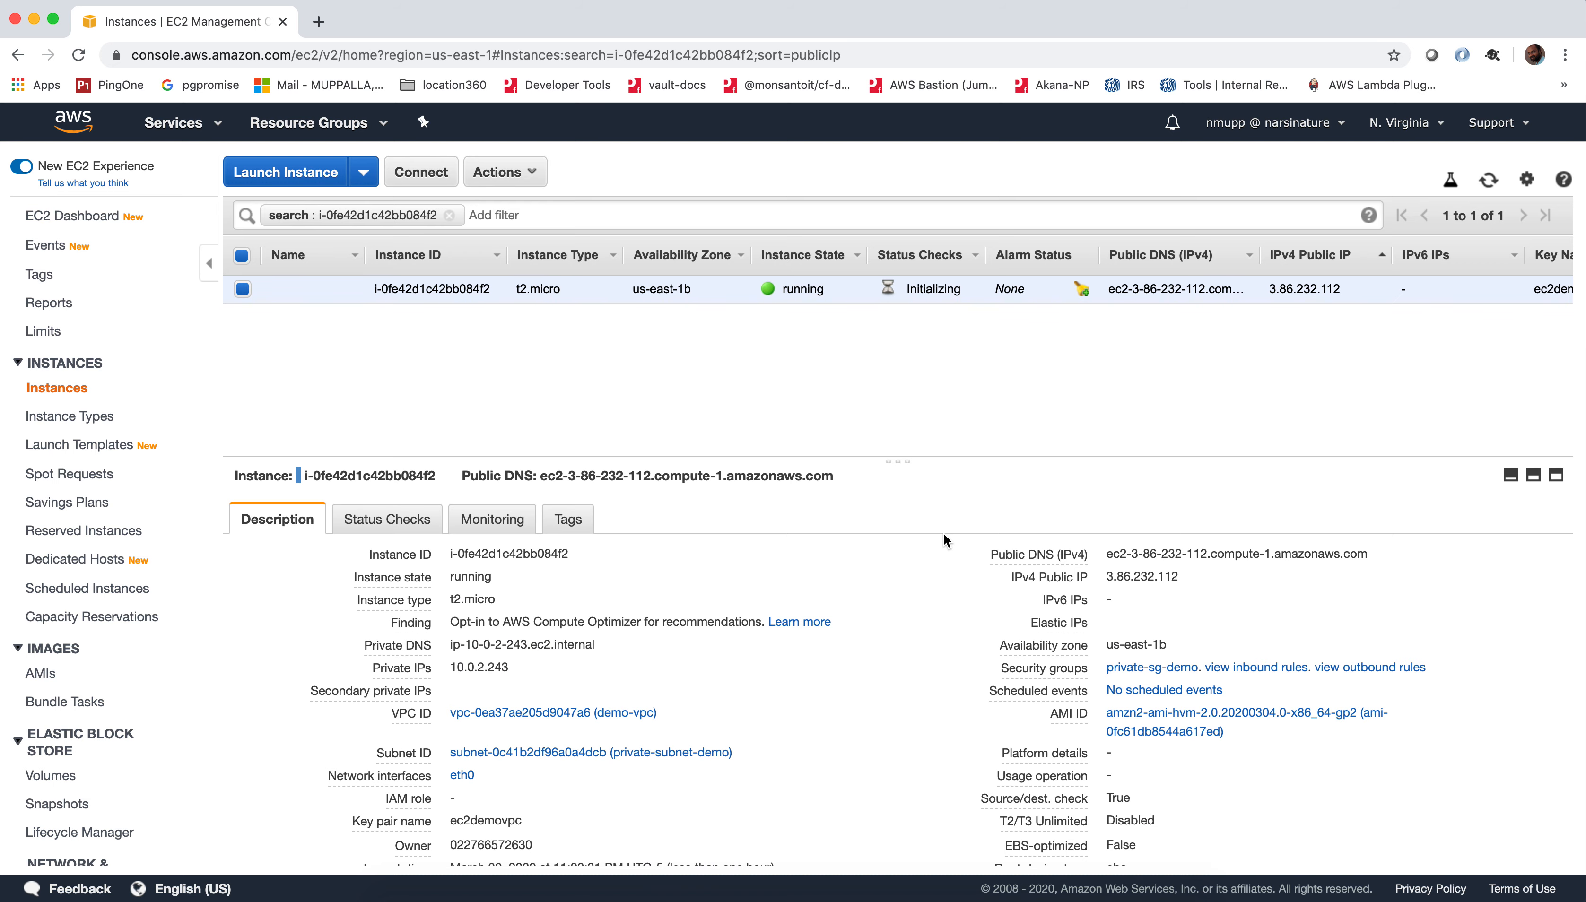
Switch to Terminal, change to the Downloads directory, and list its files with ls -ltr.
click(763, 892)
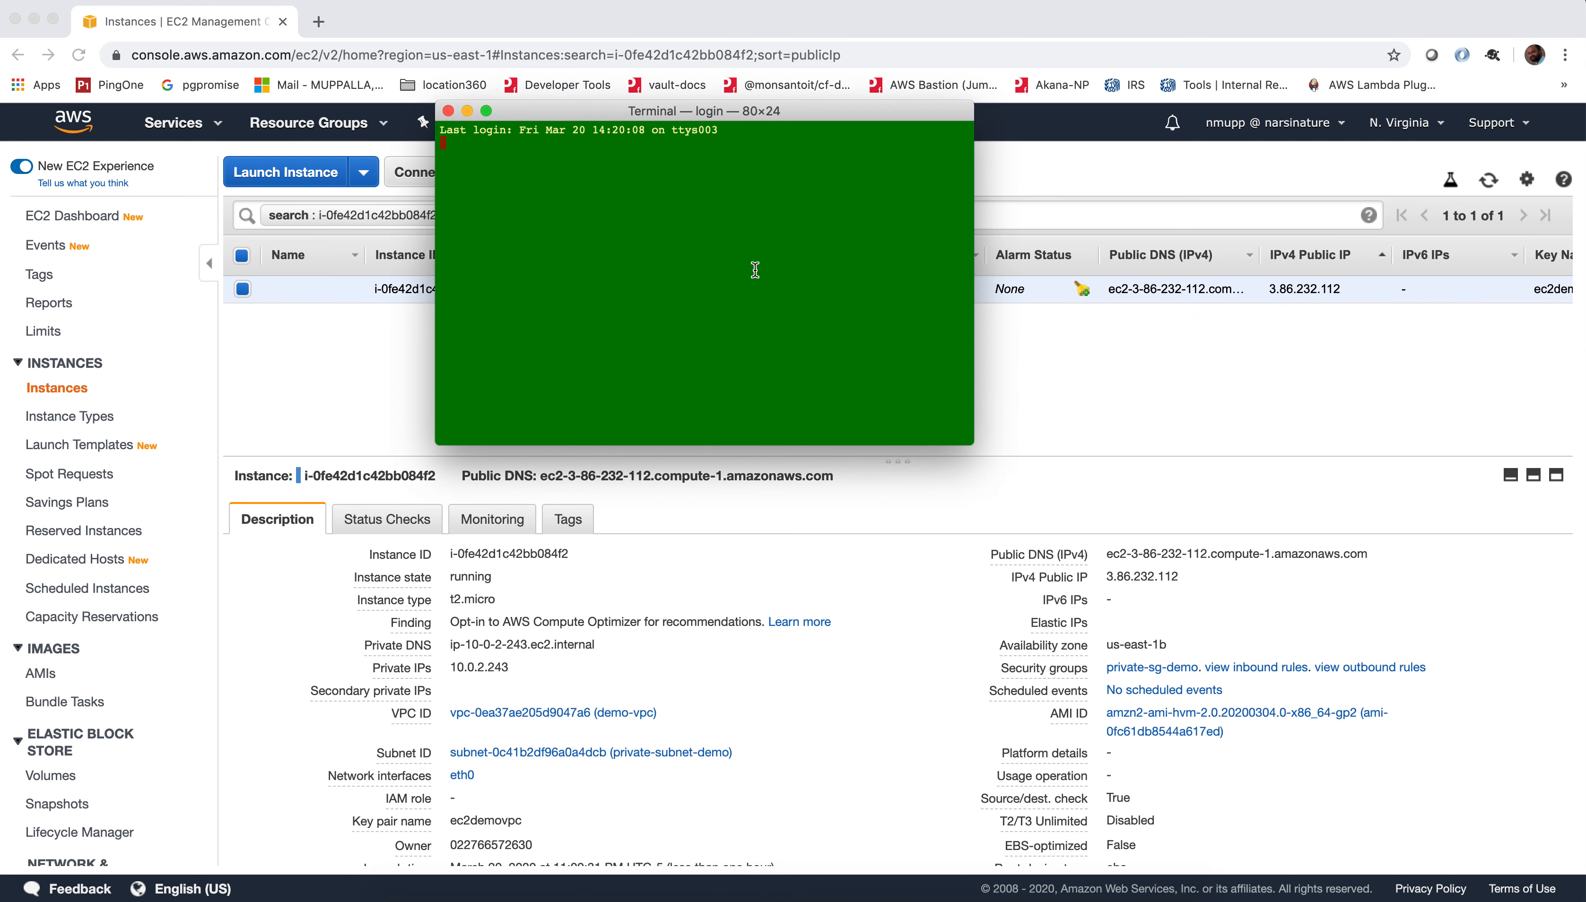
text(cd Do)
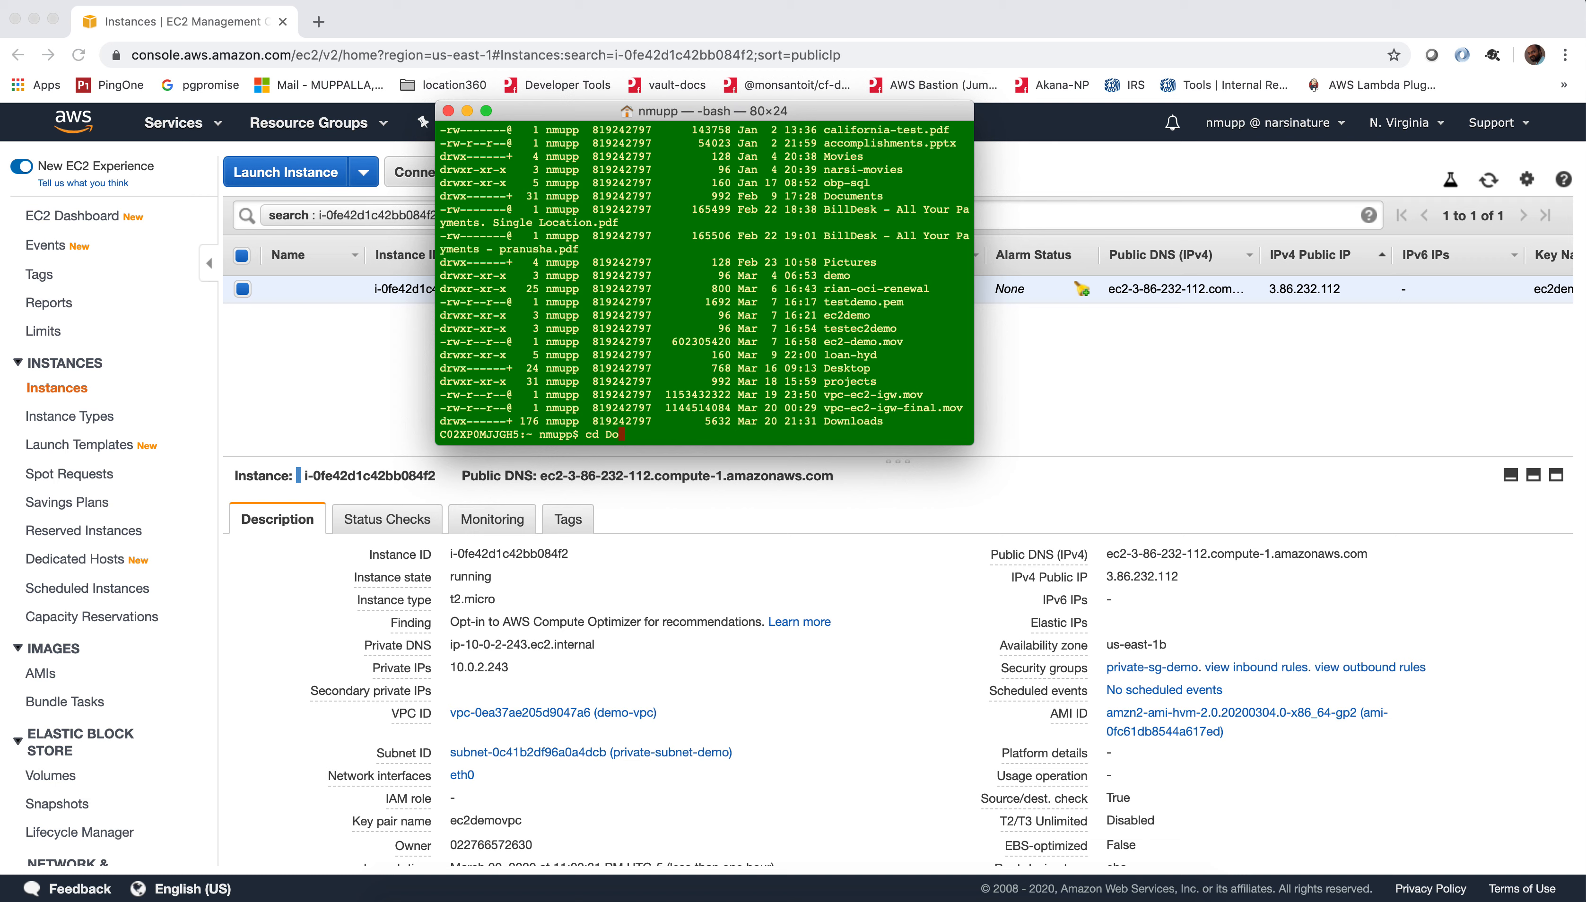
text(w)
key(Tab)
key(Return)
text(ls -ltr)
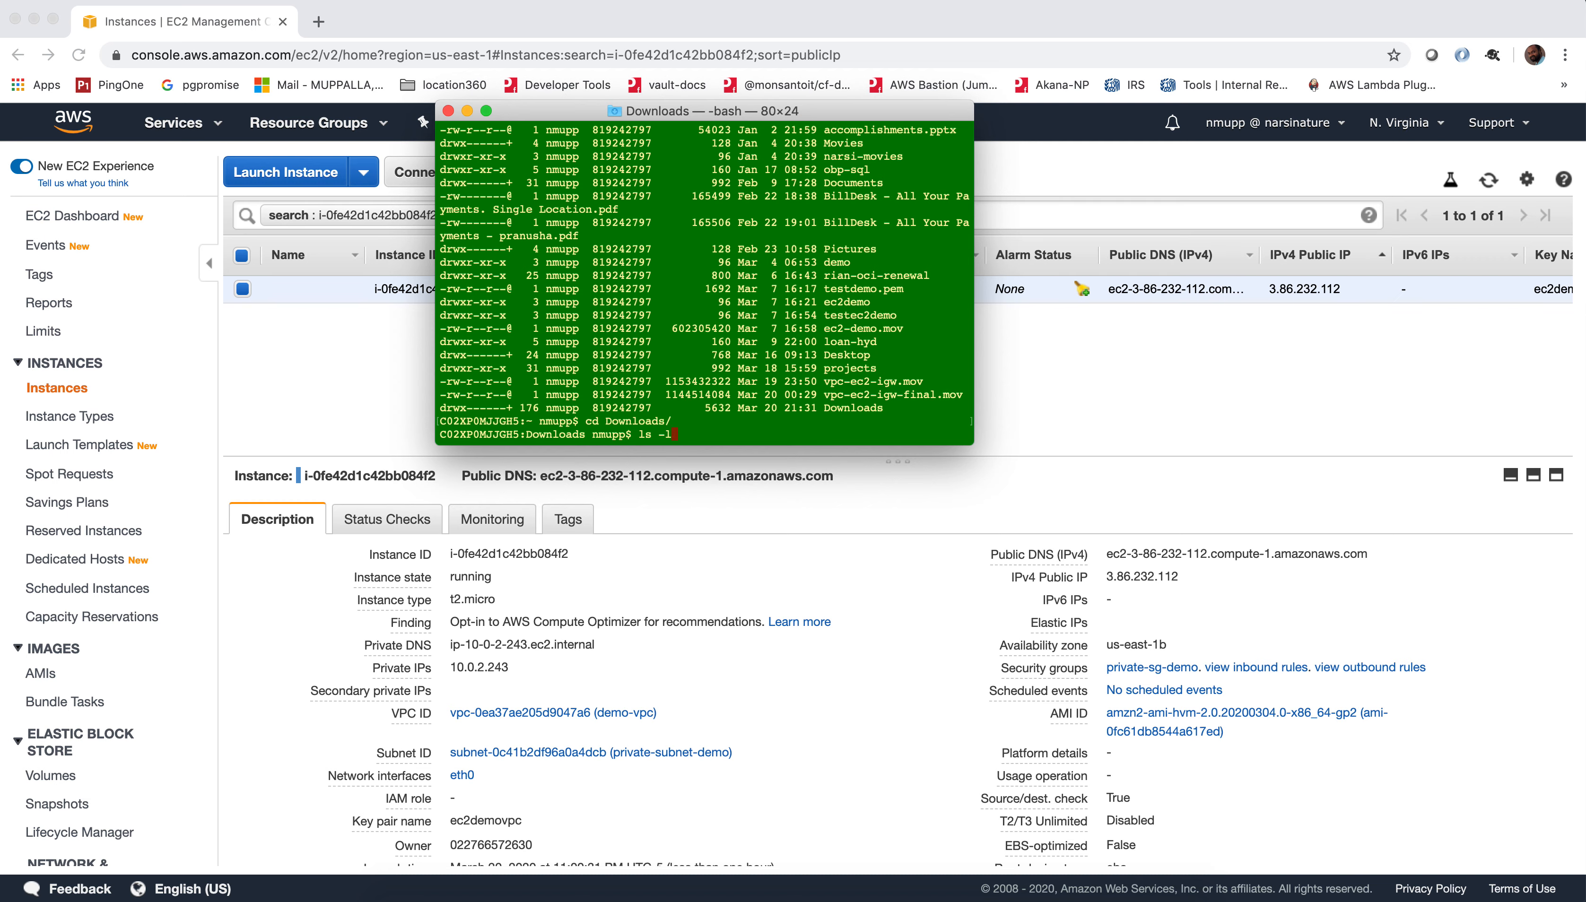
key(Return)
key(Return)
key(Return)
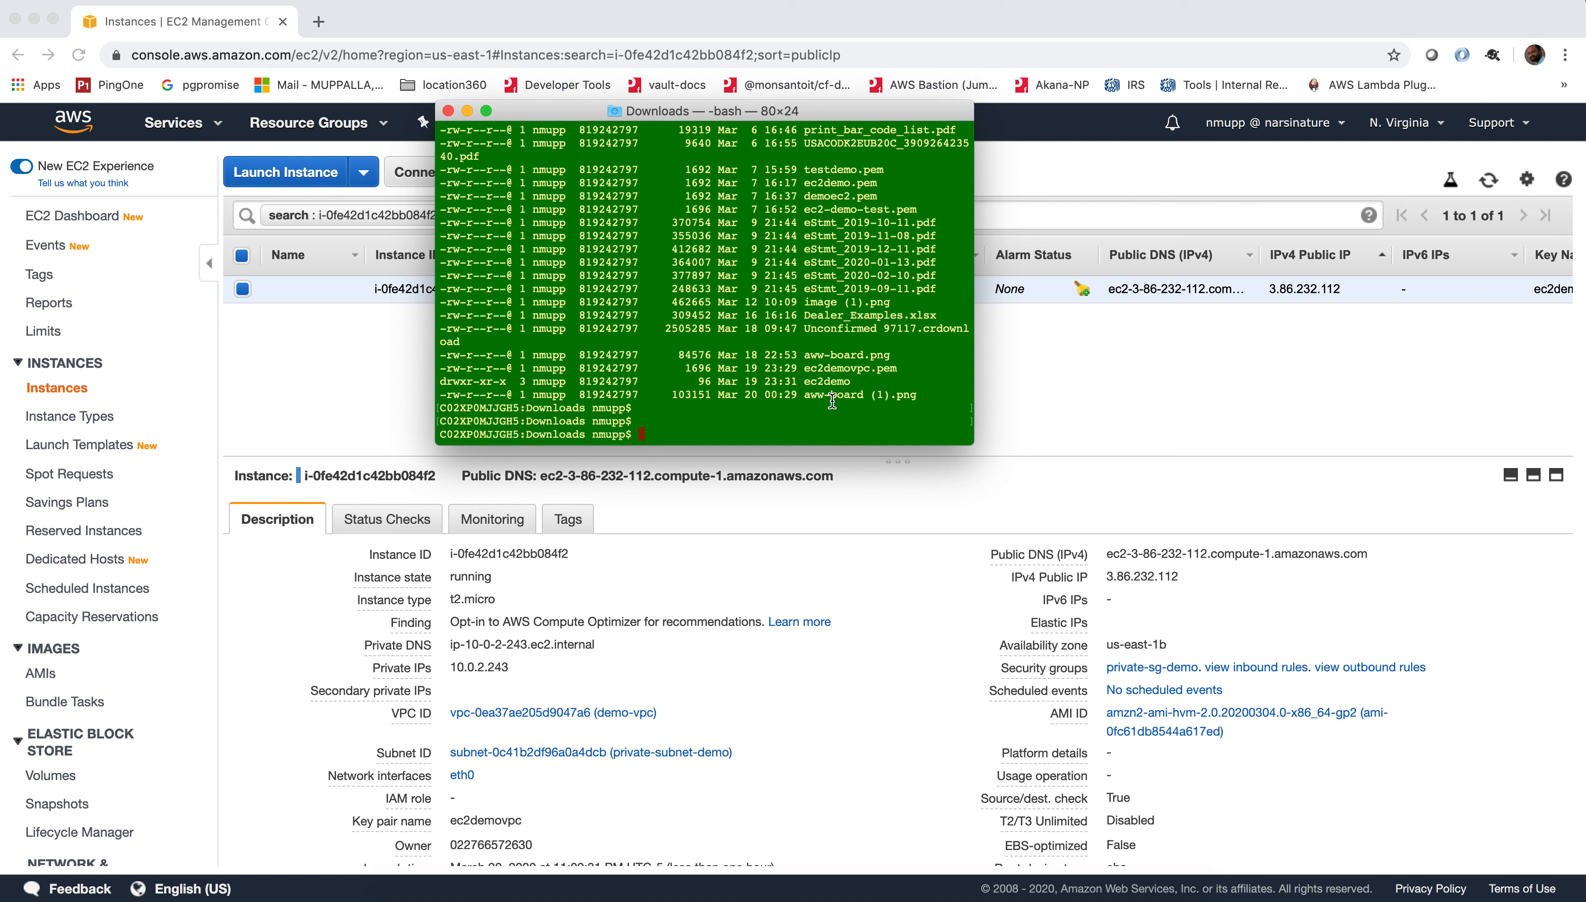
Return to the home directory and create a directory named privateec2demi.
text(cd)
key(Return)
text(mkdir )
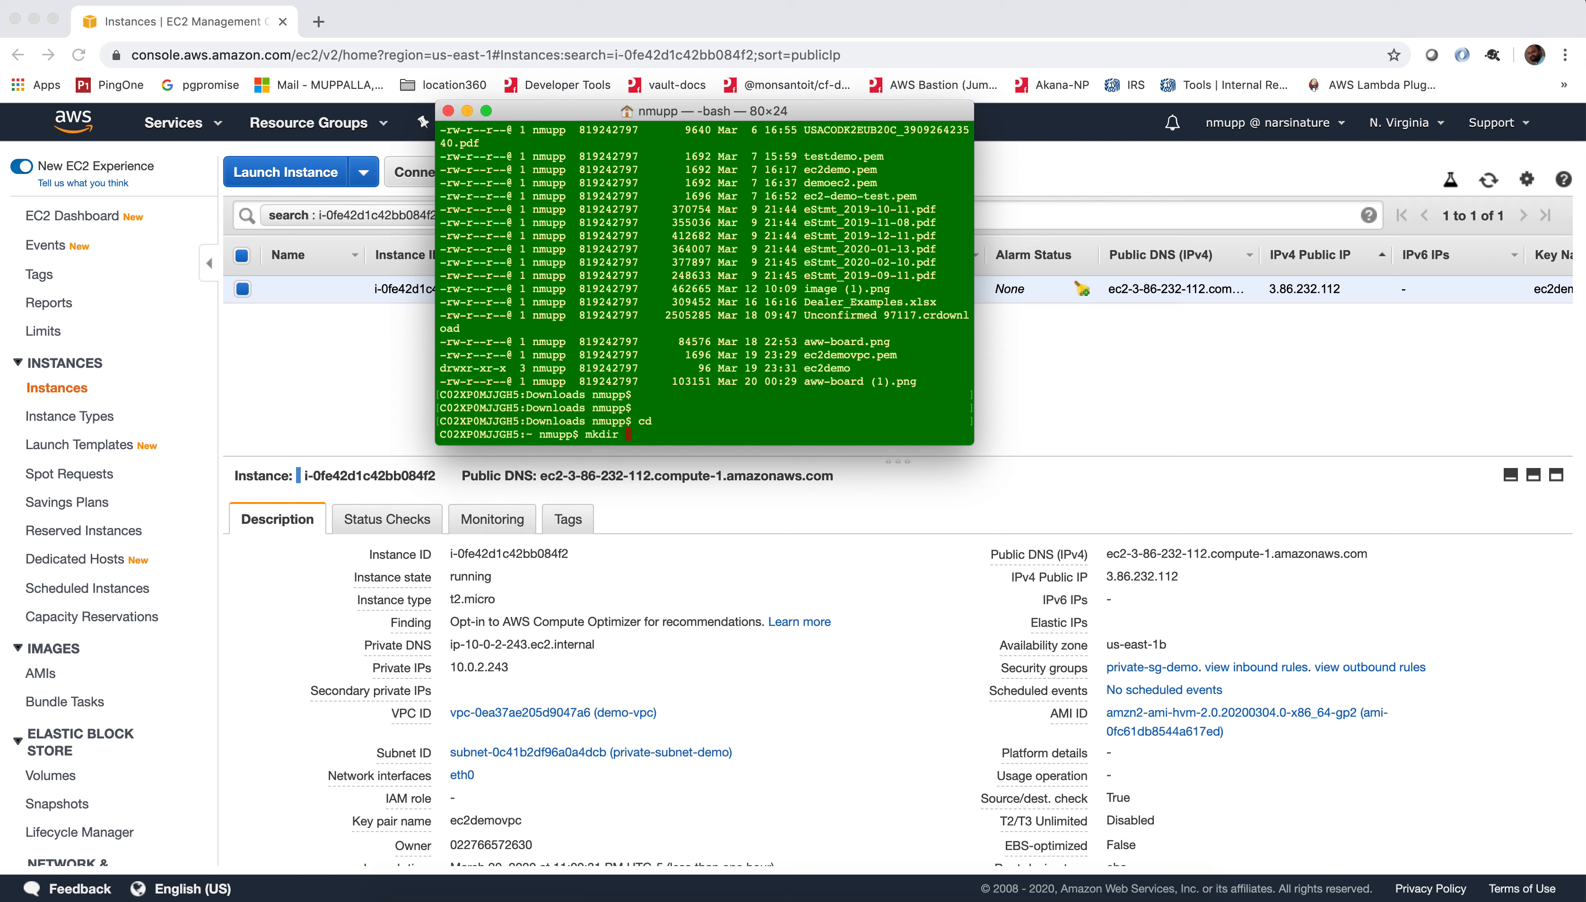
text(privateec2demi)
key(Return)
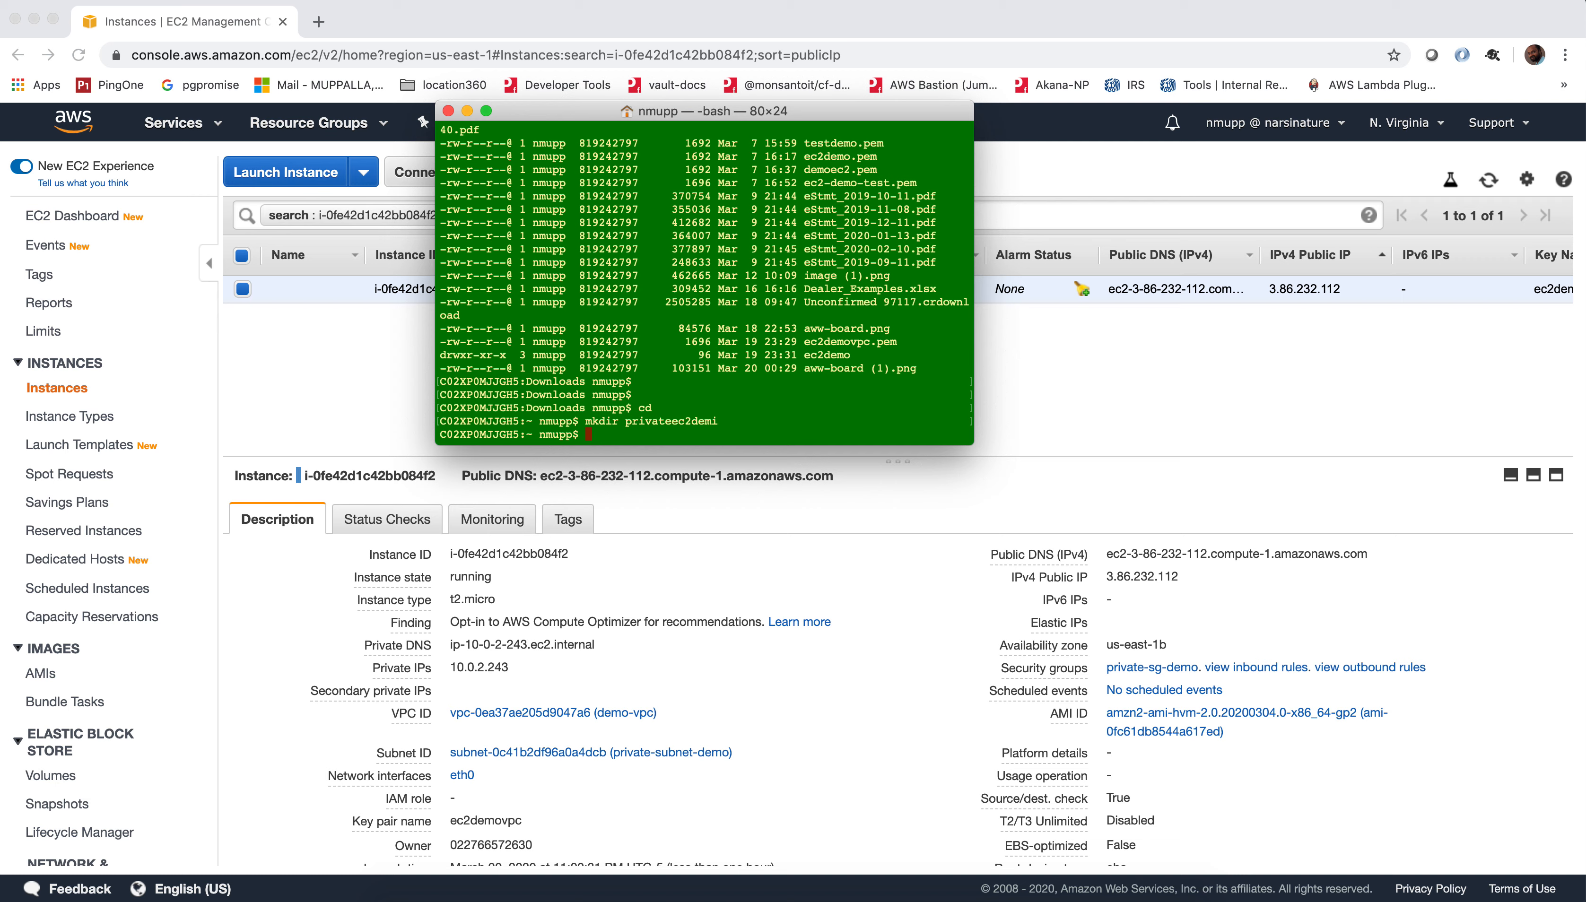
Change into the privateec2demi directory and list its contents with ls -ltr.
text(cd privateec2demi/)
key(Return)
text(ls )
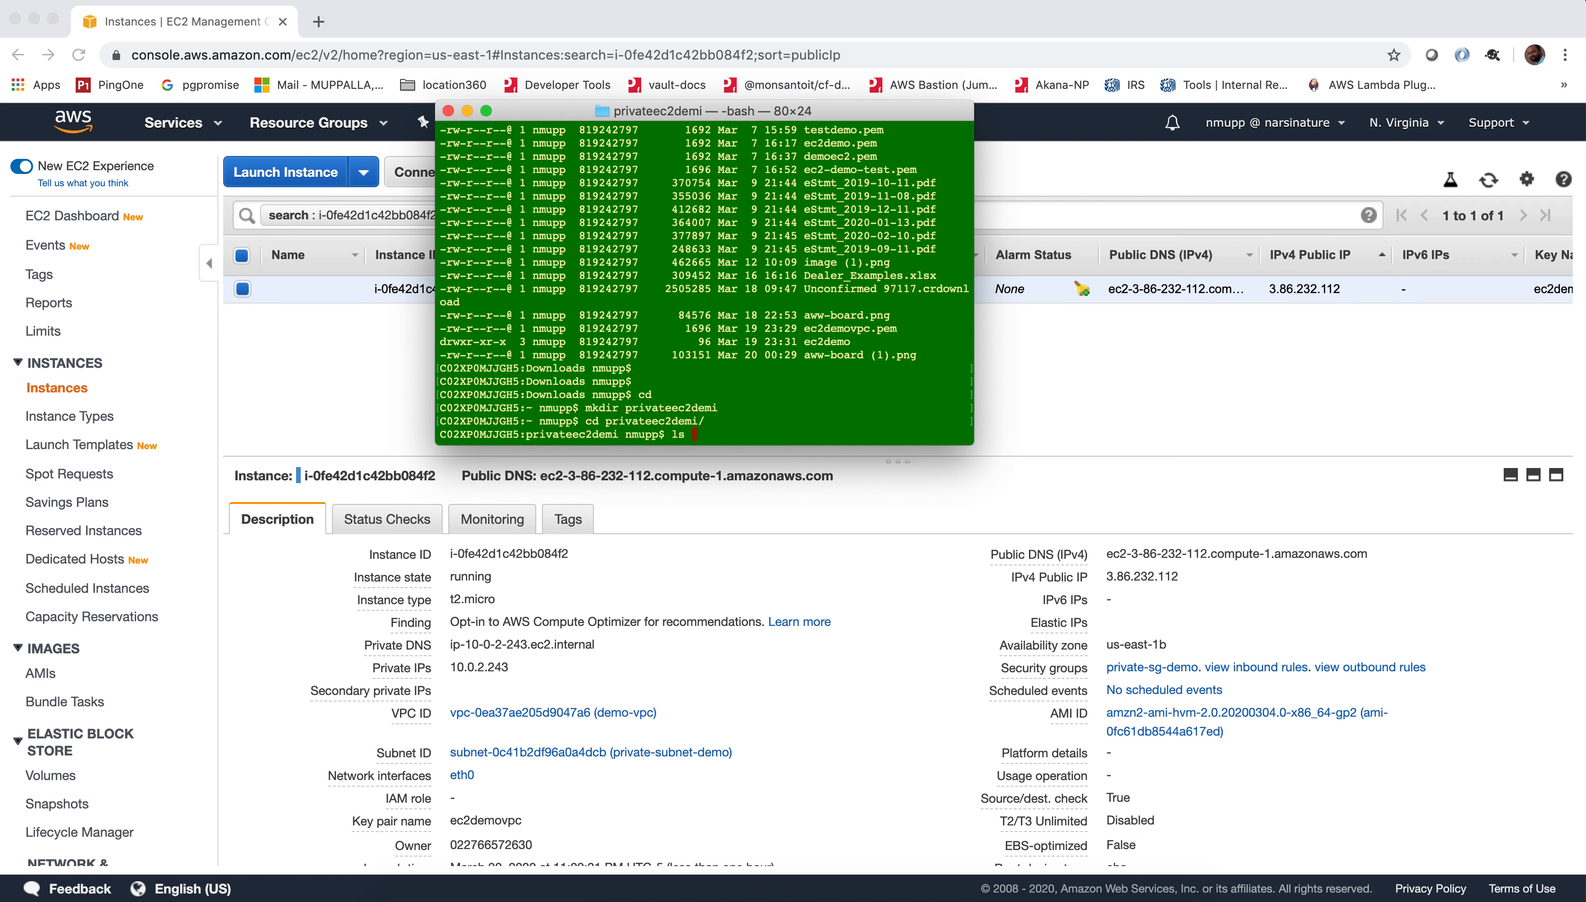
text(-ltr)
key(Return)
Copy ec2demovpc.pem from ../Downloads into the current directory and list the directory with ls -ltr.
text(cp )
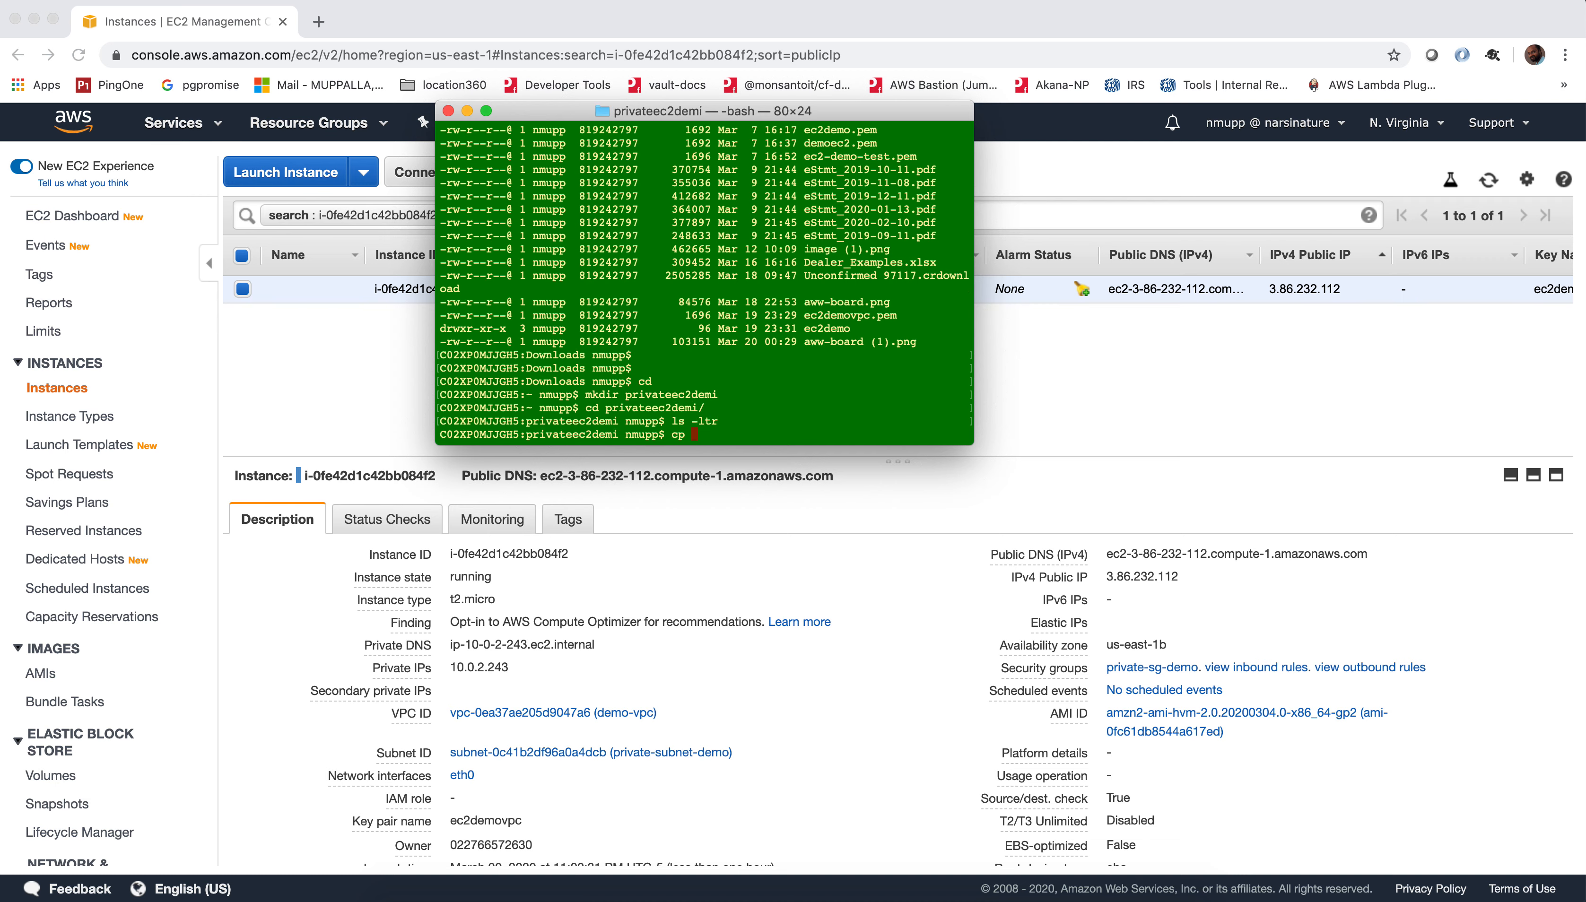
text(../)
key(BackSpace)
key(BackSpace)
key(BackSpace)
text(./Do)
key(Left)
key(Left)
key(Left)
text(.)
key(Right)
key(Right)
key(Right)
text(wn)
key(Tab)
text(ec2)
key(Tab)
key(Tab)
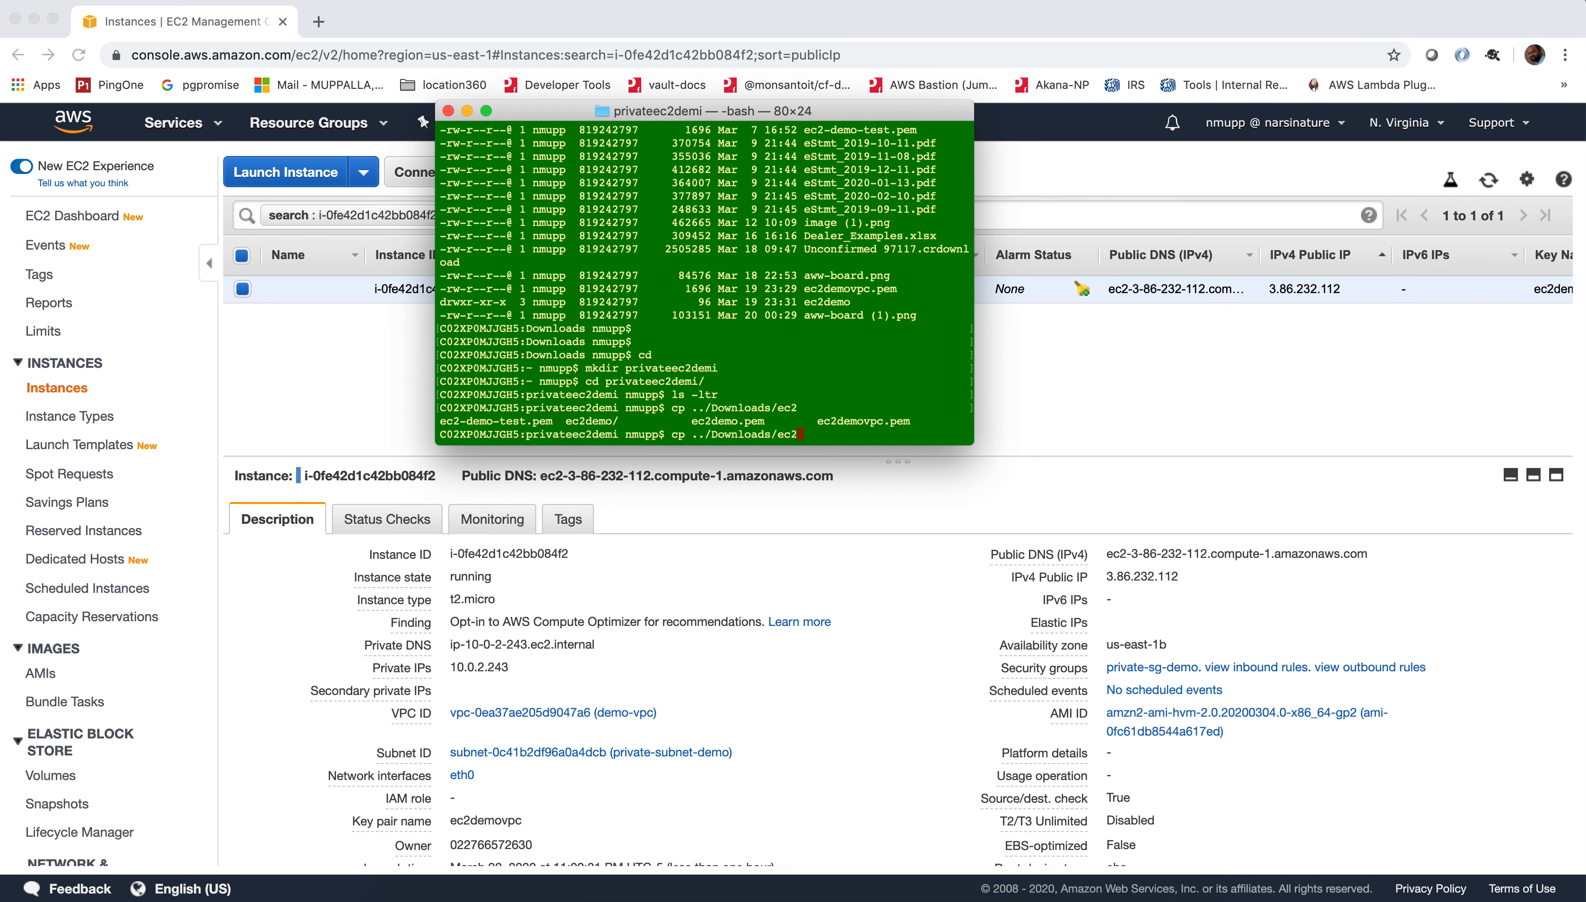
text(demov)
key(Tab)
text(.)
key(Return)
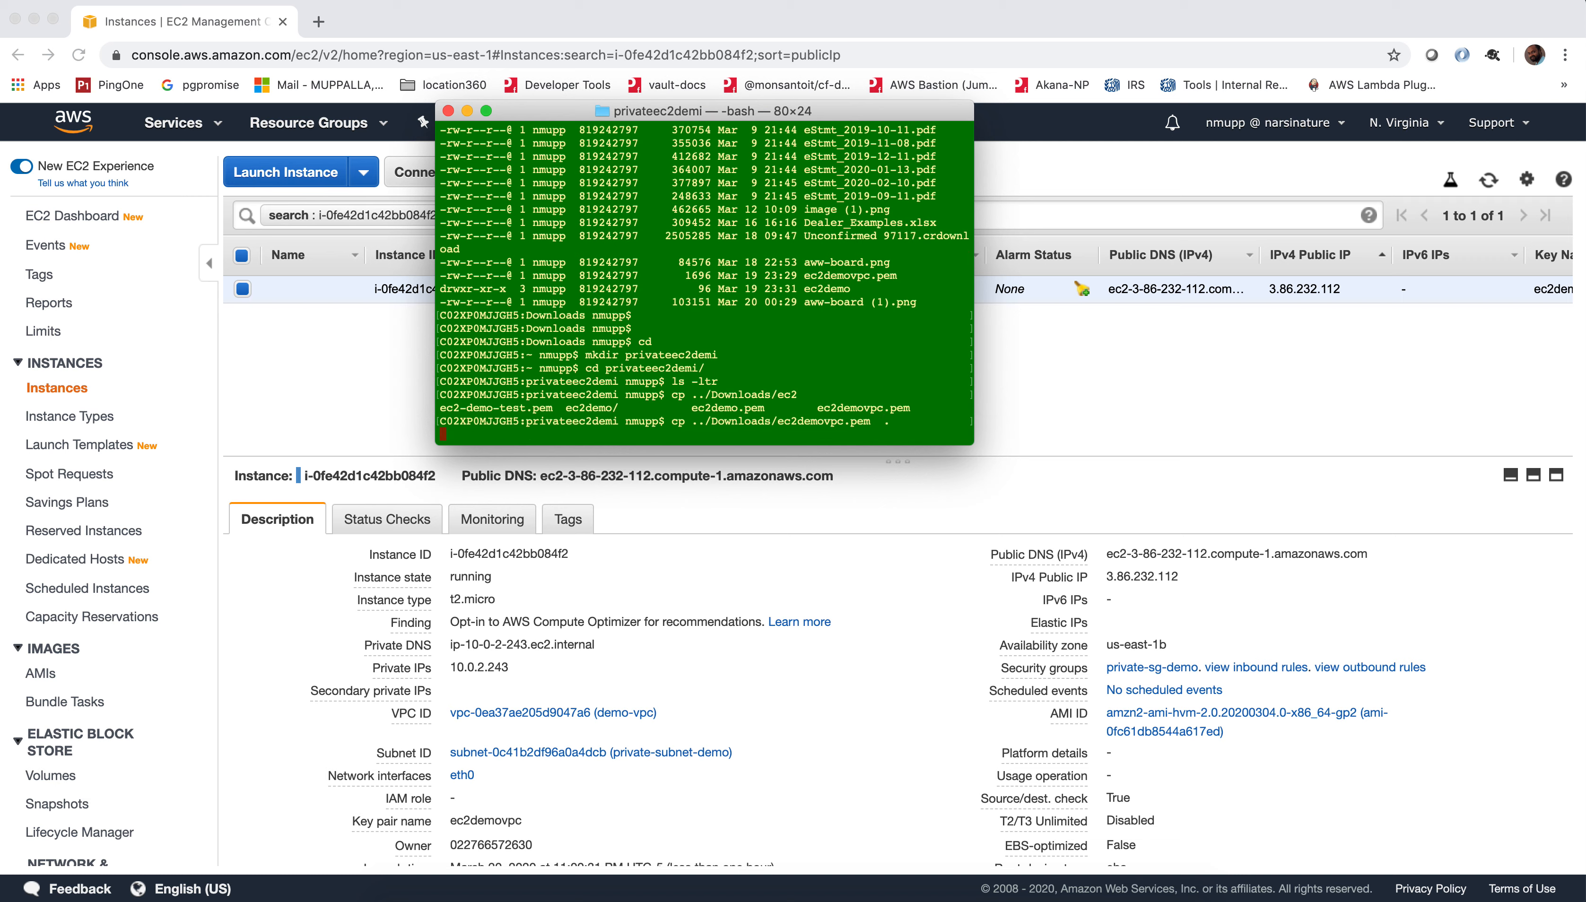
text(ls -ltr)
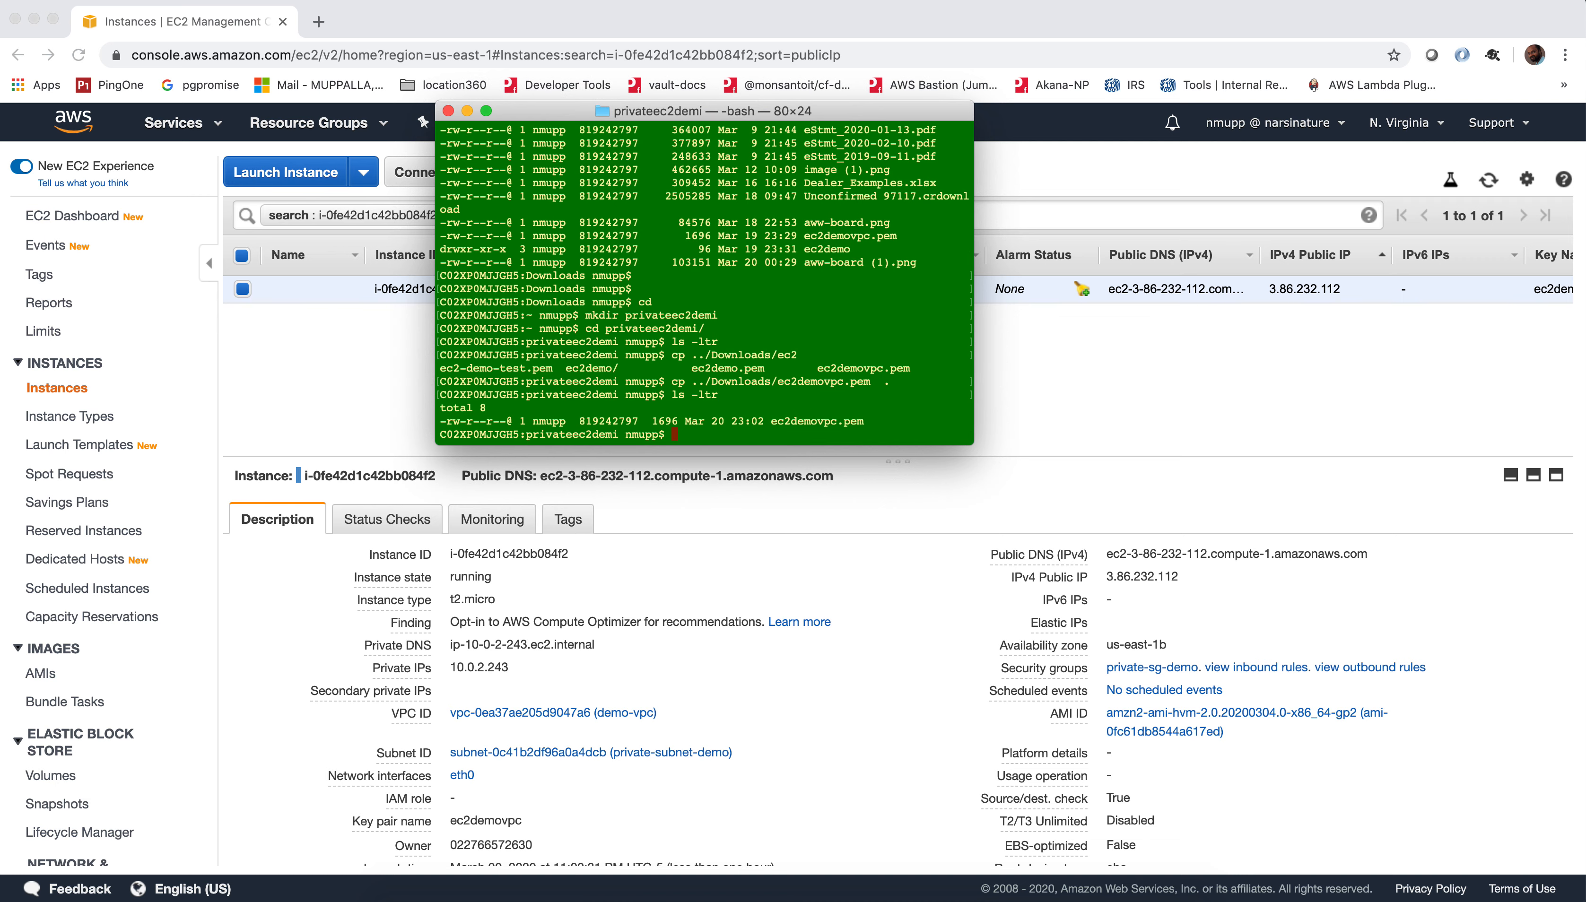
key(Return)
key(Return)
Set the permissions of ec2demovpc.pem with chmod 400 and list the directory with ls -ltr.
text(chmod)
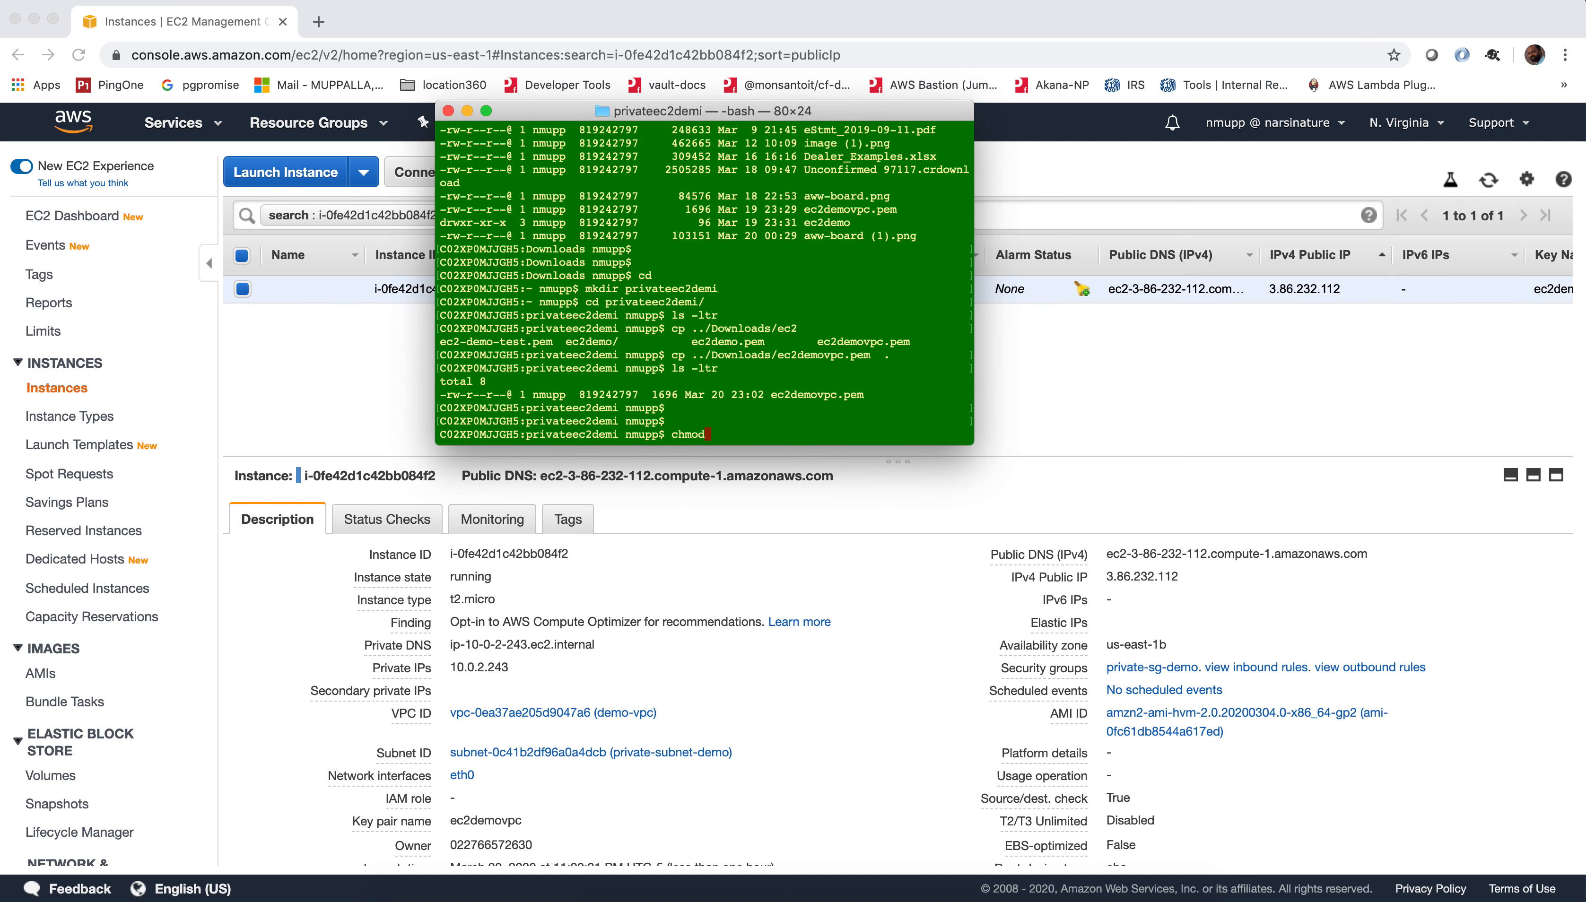
text( 400 ec2)
key(Tab)
key(Return)
text(ls )
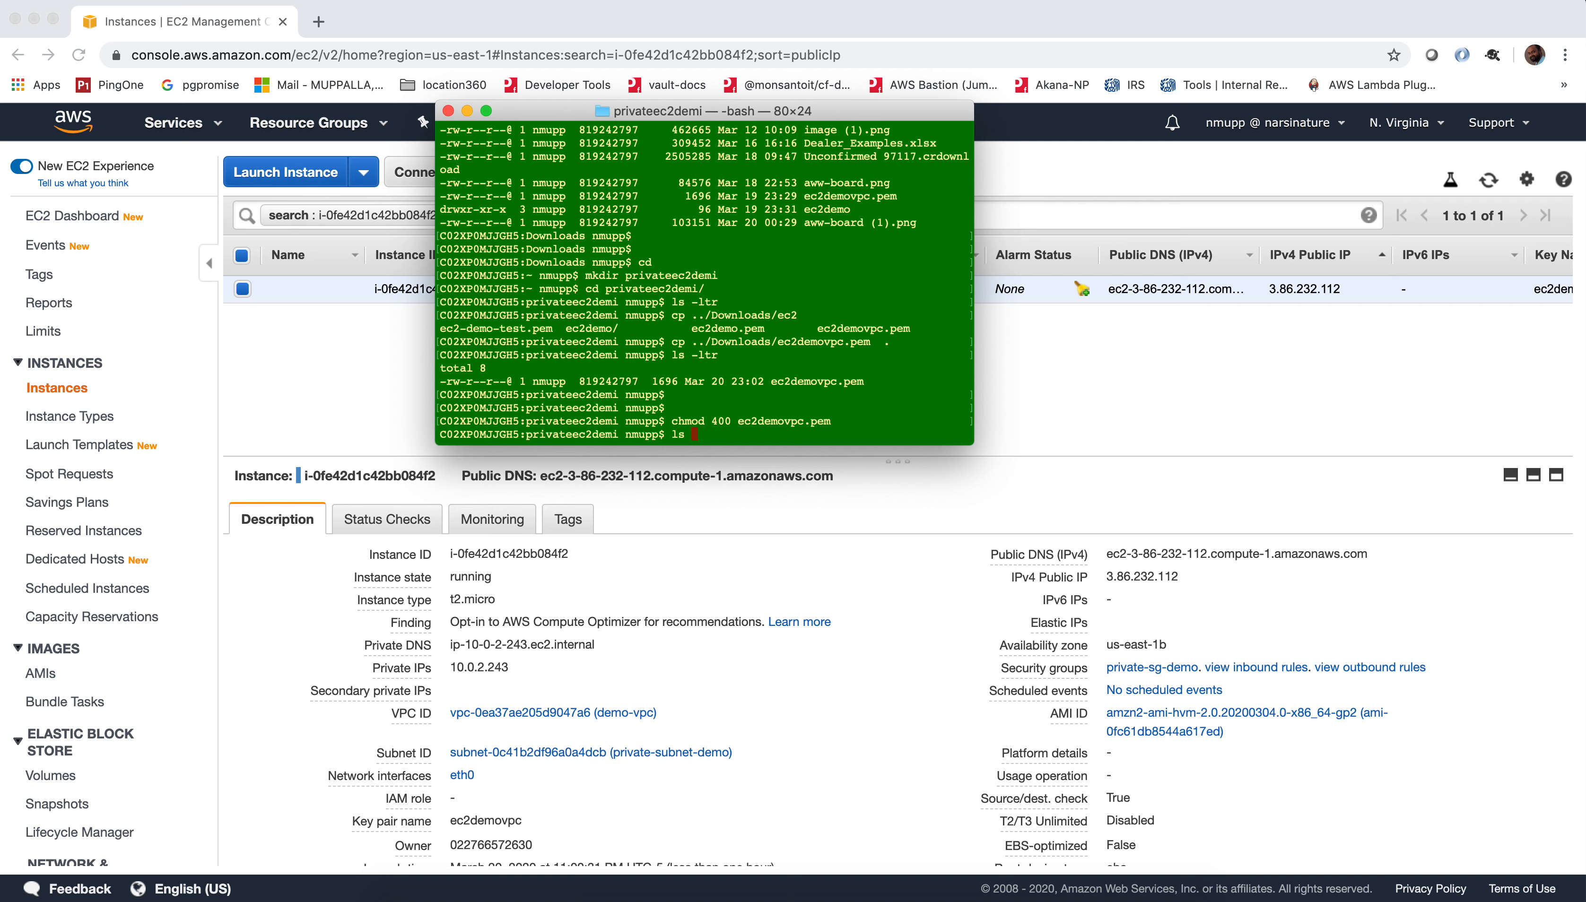
text(-ltr)
key(Return)
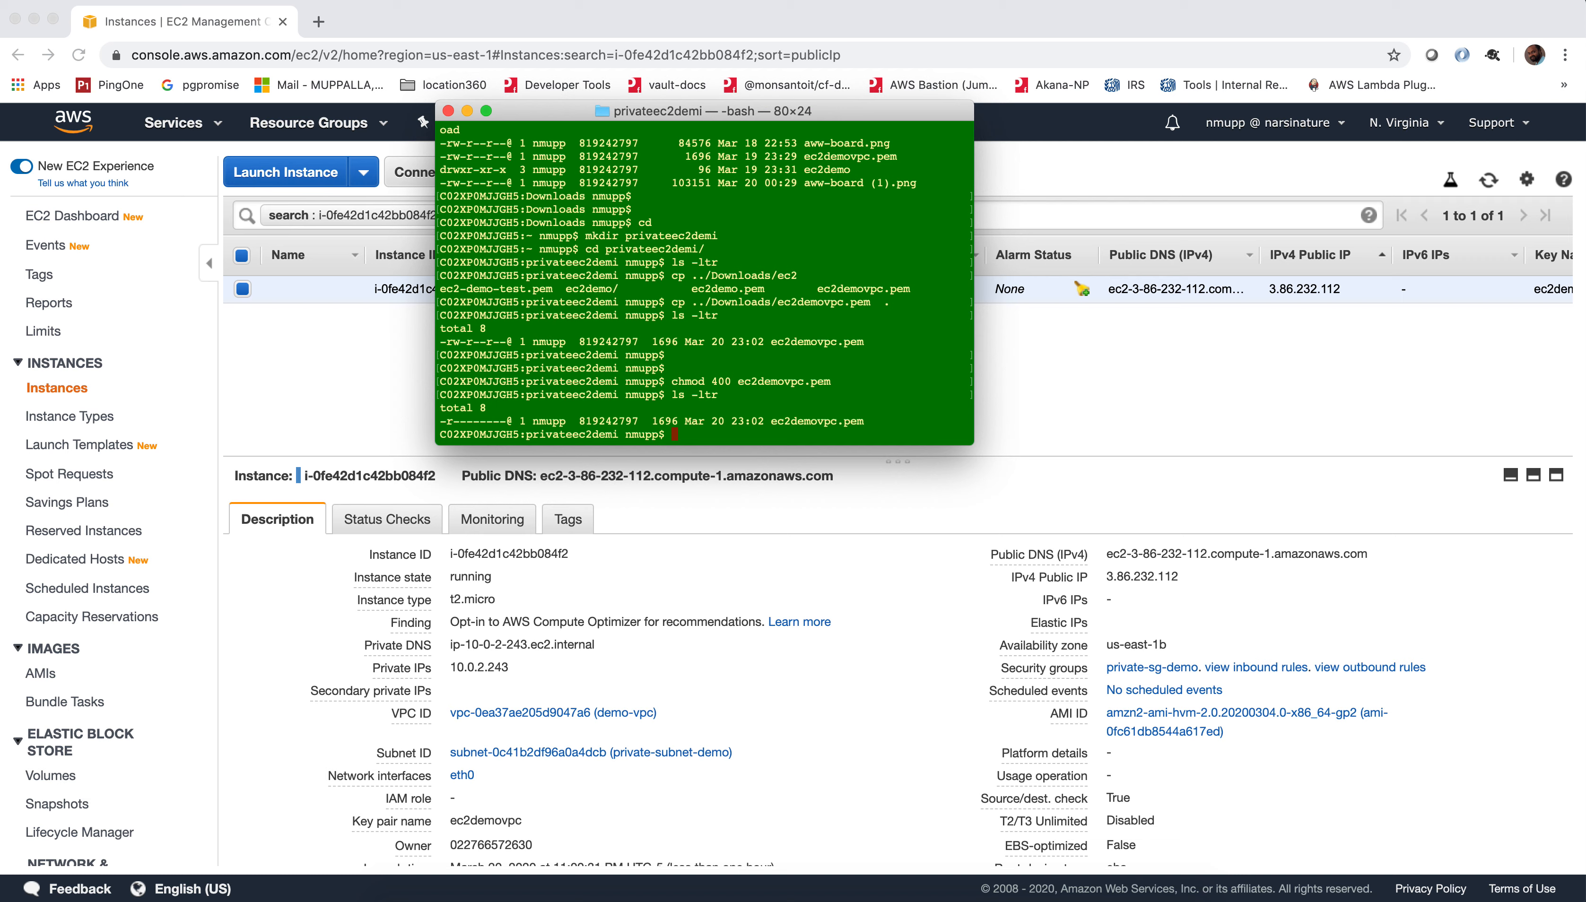
key(Return)
key(Return)
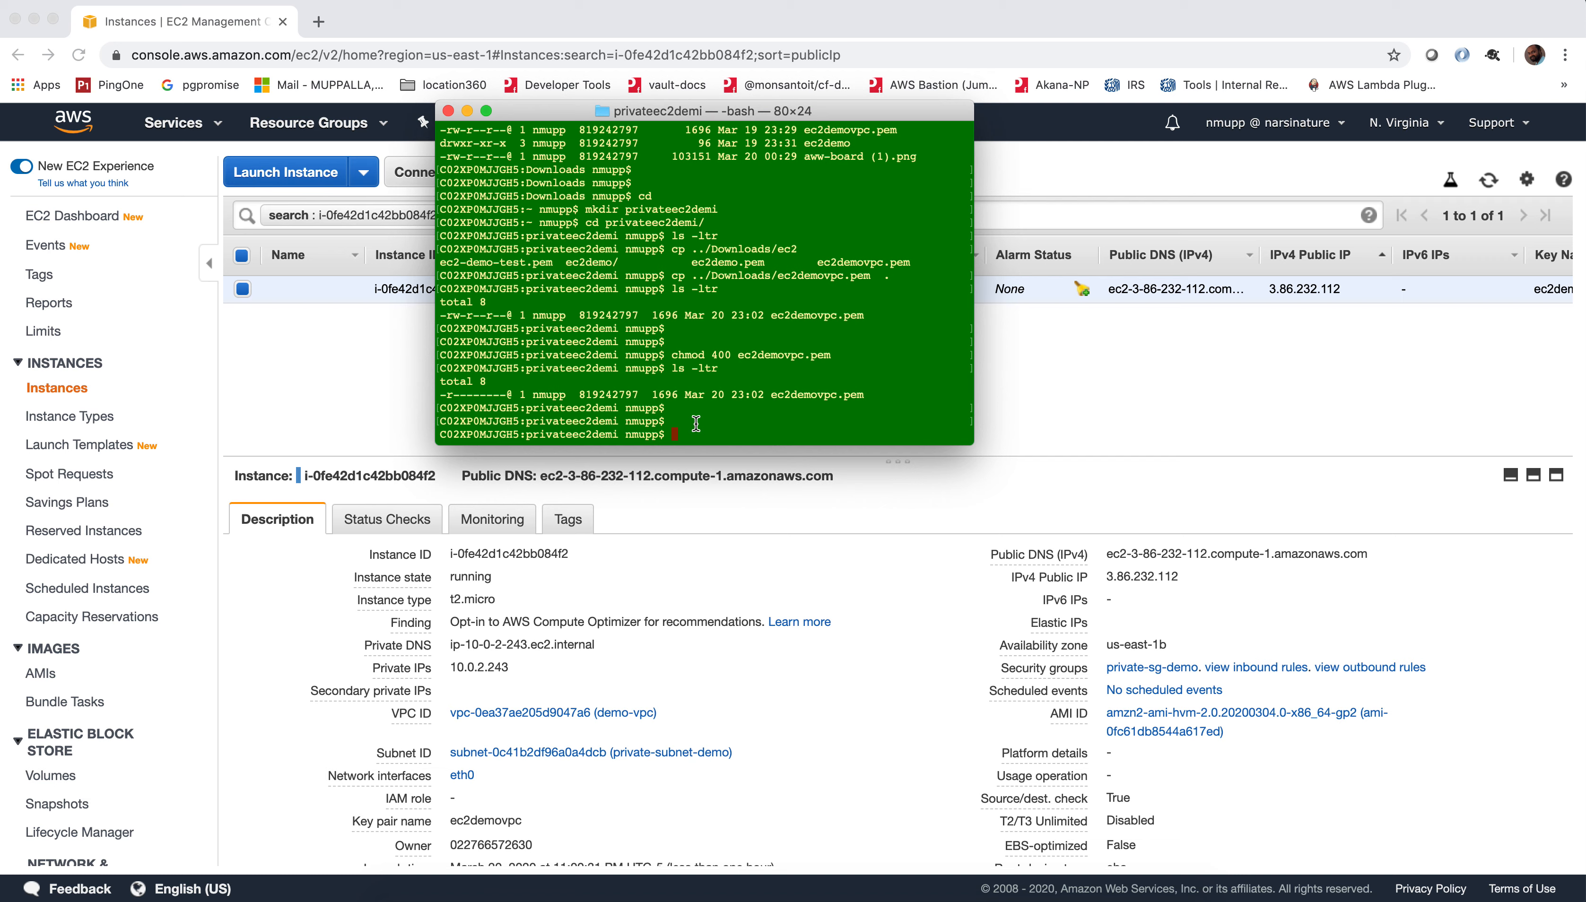
Run ls -ltr again to check the key file's permissions.
text(ls -ltr)
key(Return)
key(Return)
key(Return)
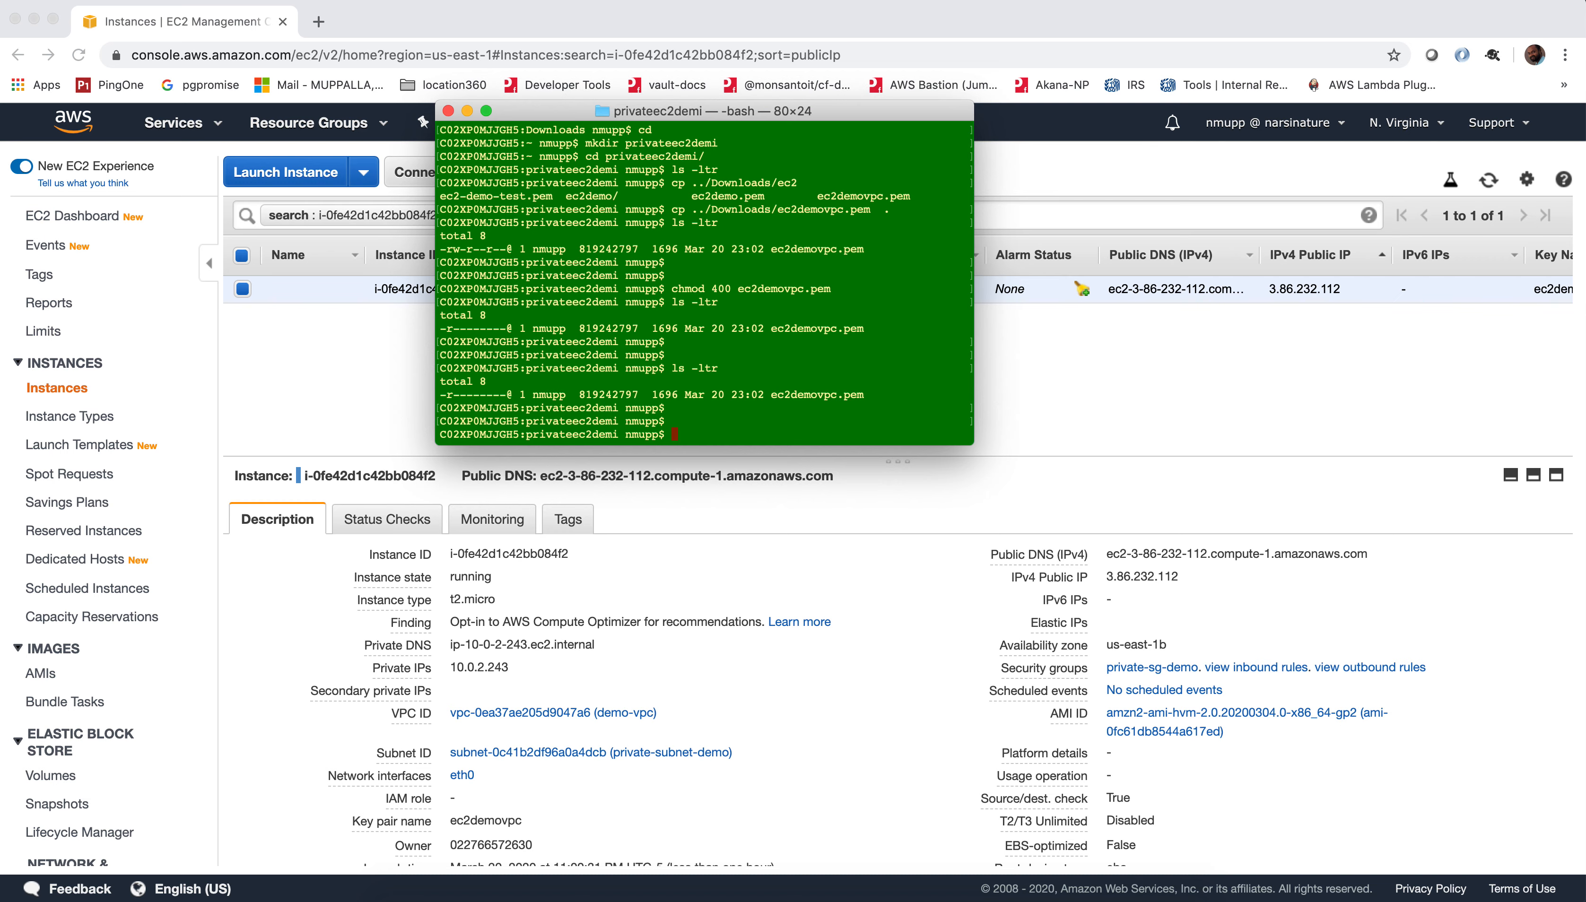
Switch to Chrome and copy the instance's Public DNS (IPv4) name from its description details.
click(1378, 568)
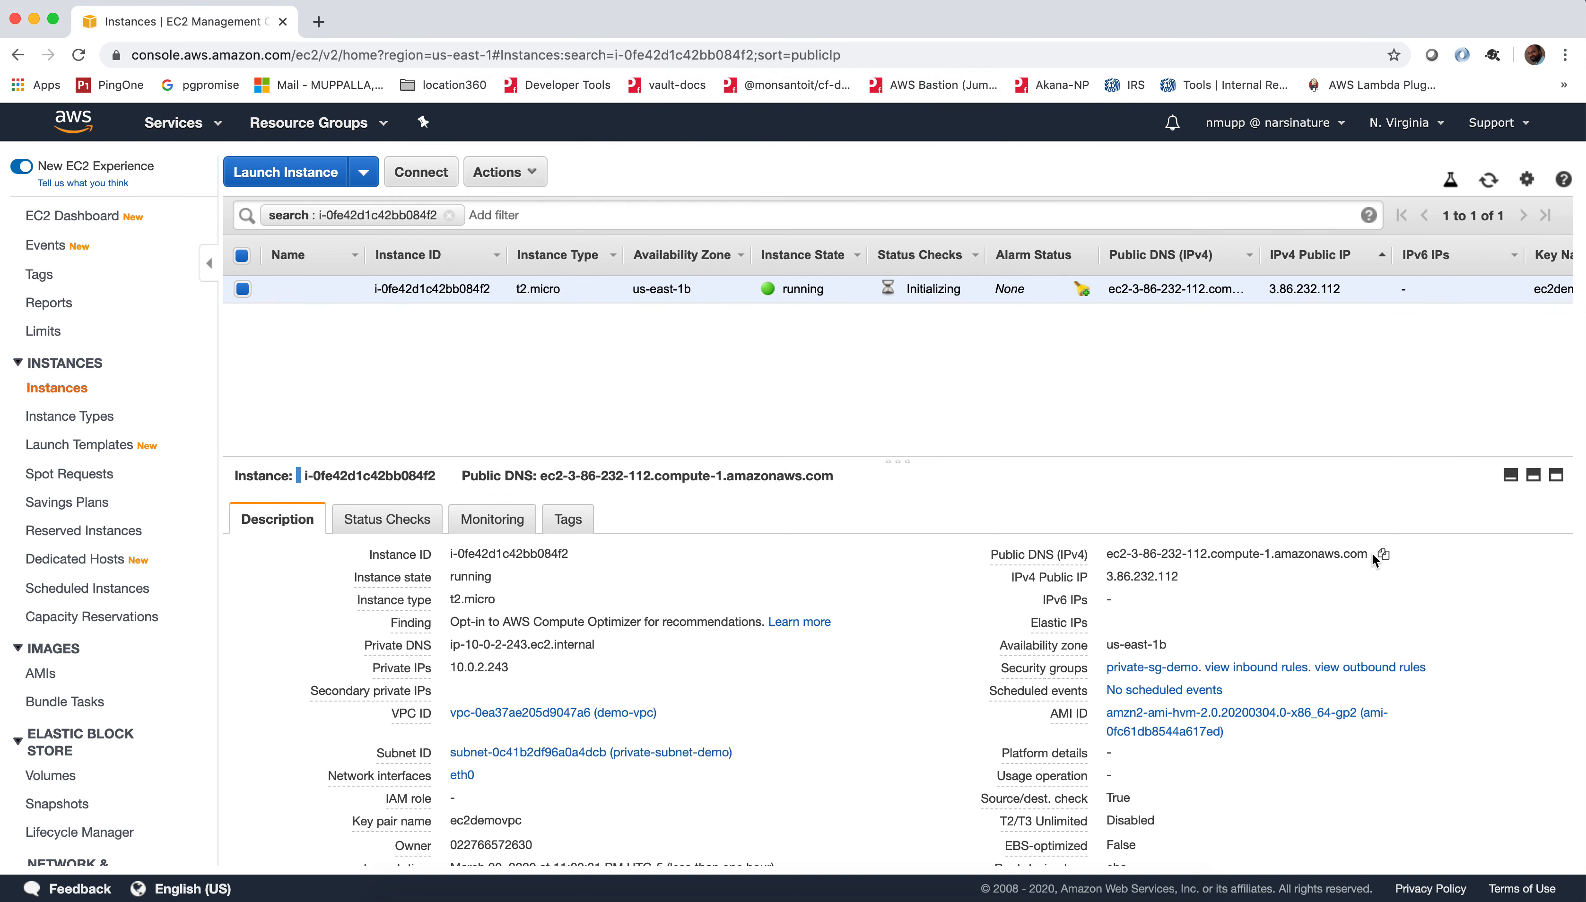
drag(1372, 555, 1318, 554)
click(1343, 575)
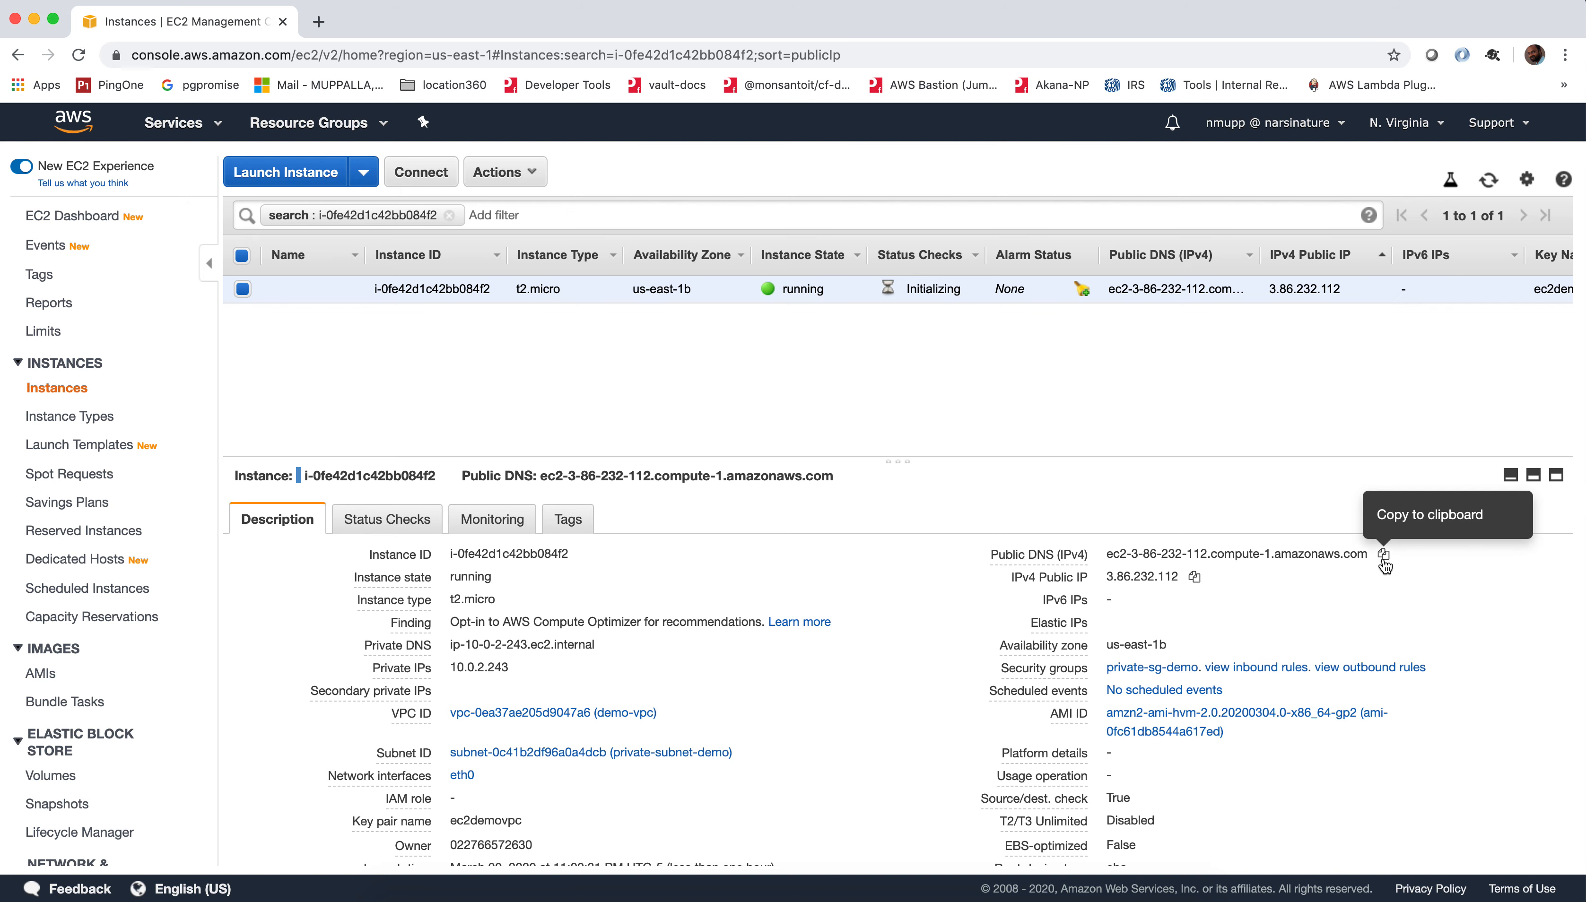
Switch to Preview to examine the VPC network diagram, and return to Chrome.
click(928, 897)
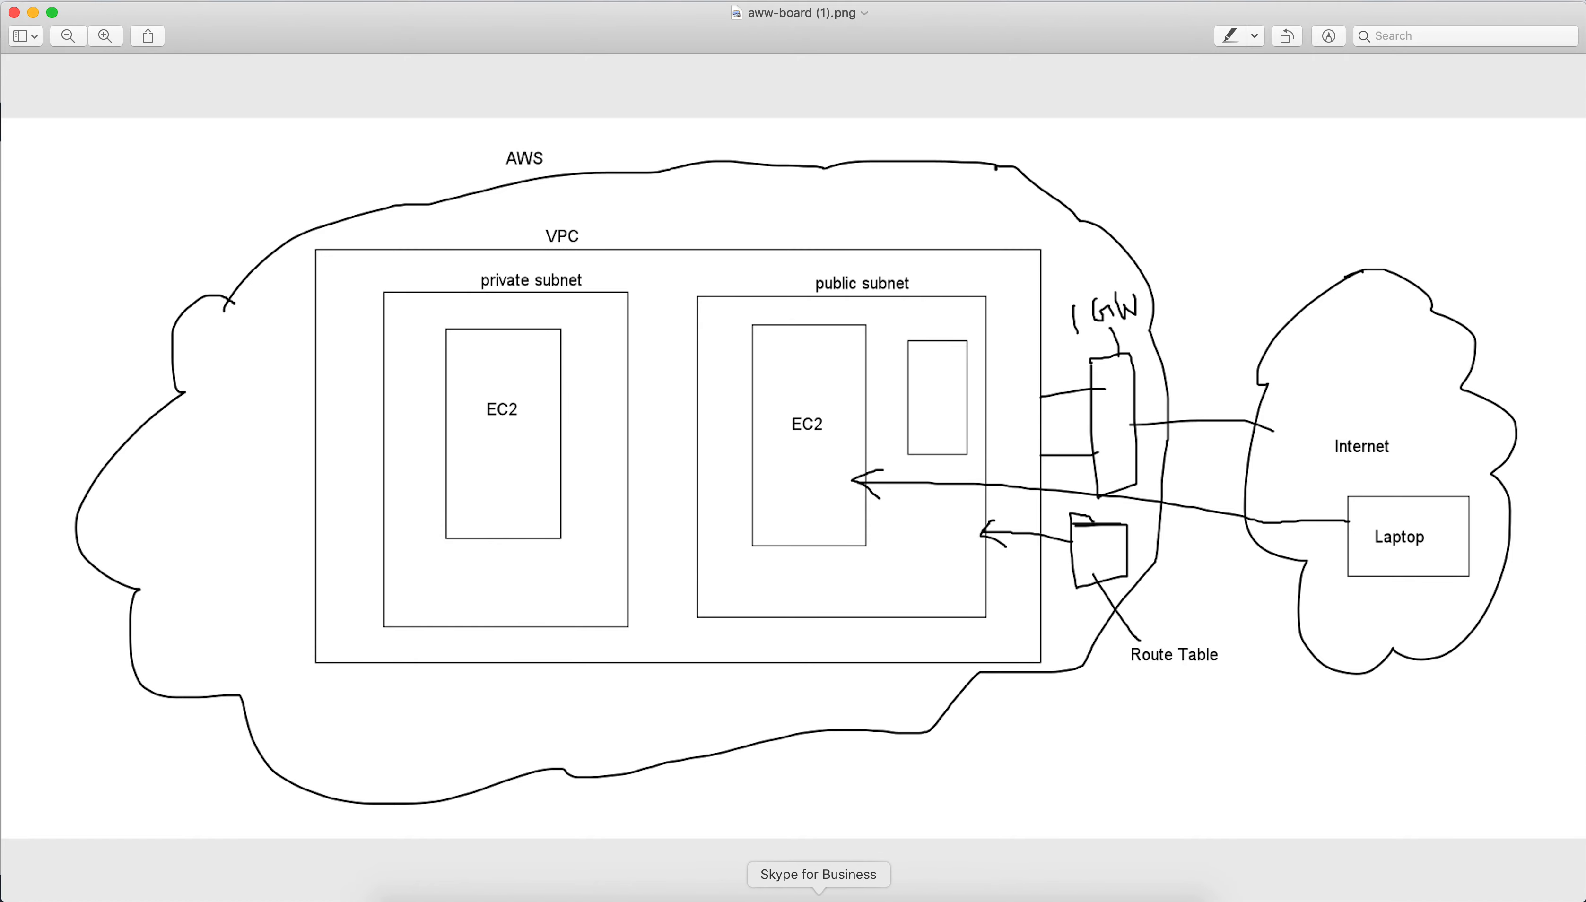
click(684, 889)
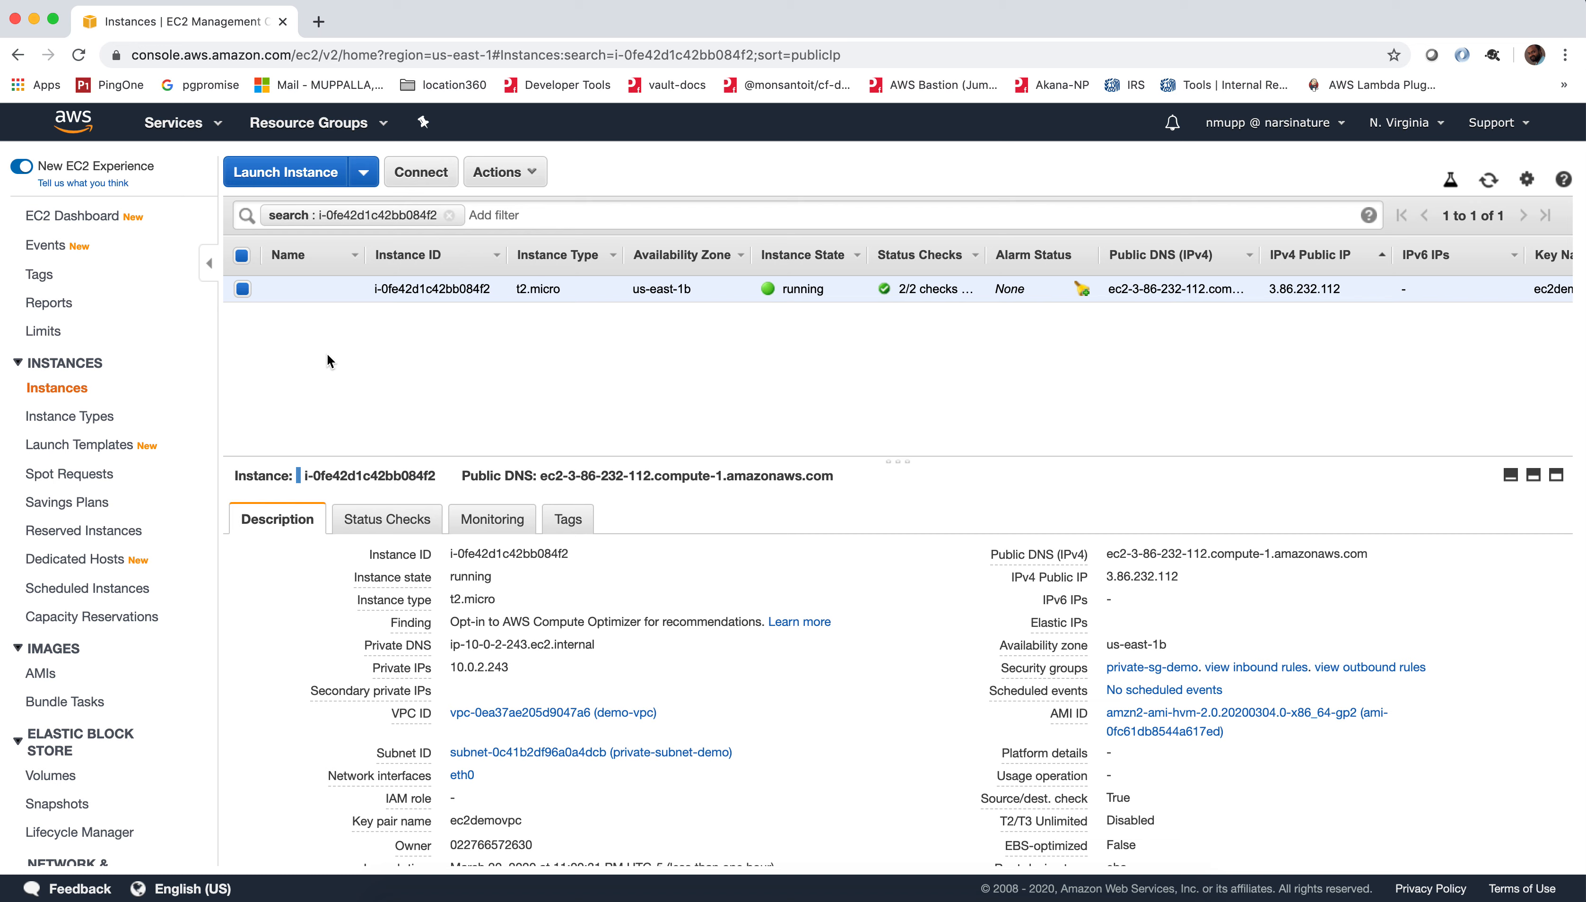
Open the current EC2 instances page address in a new browser tab.
click(288, 52)
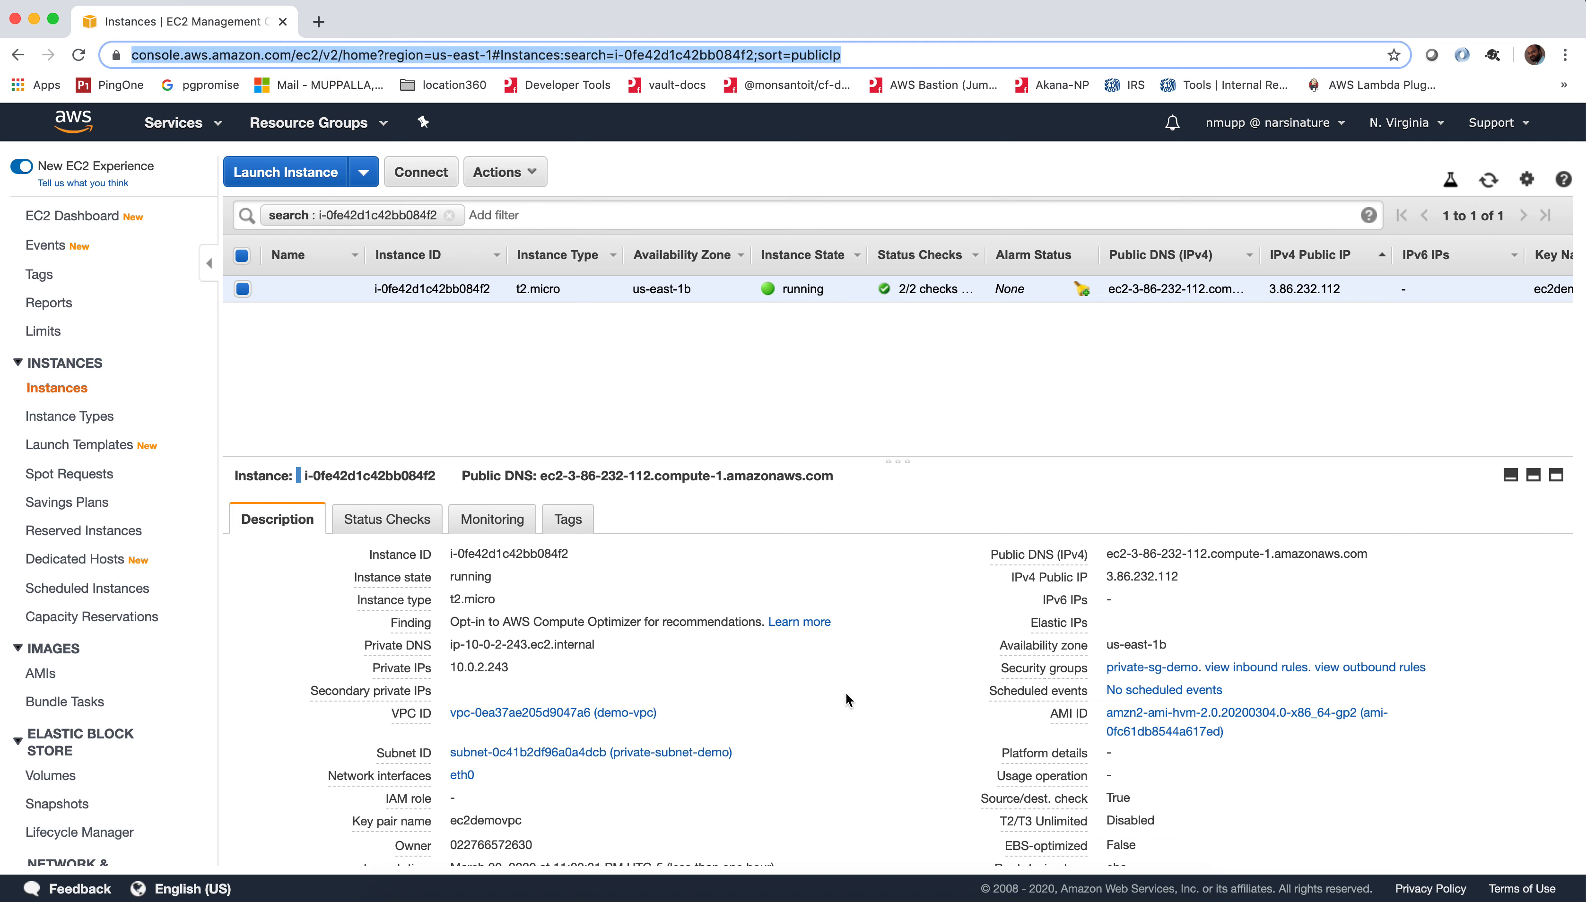
scroll(846, 691, down, 5)
scroll(845, 691, up, 5)
scroll(845, 692, down, 10)
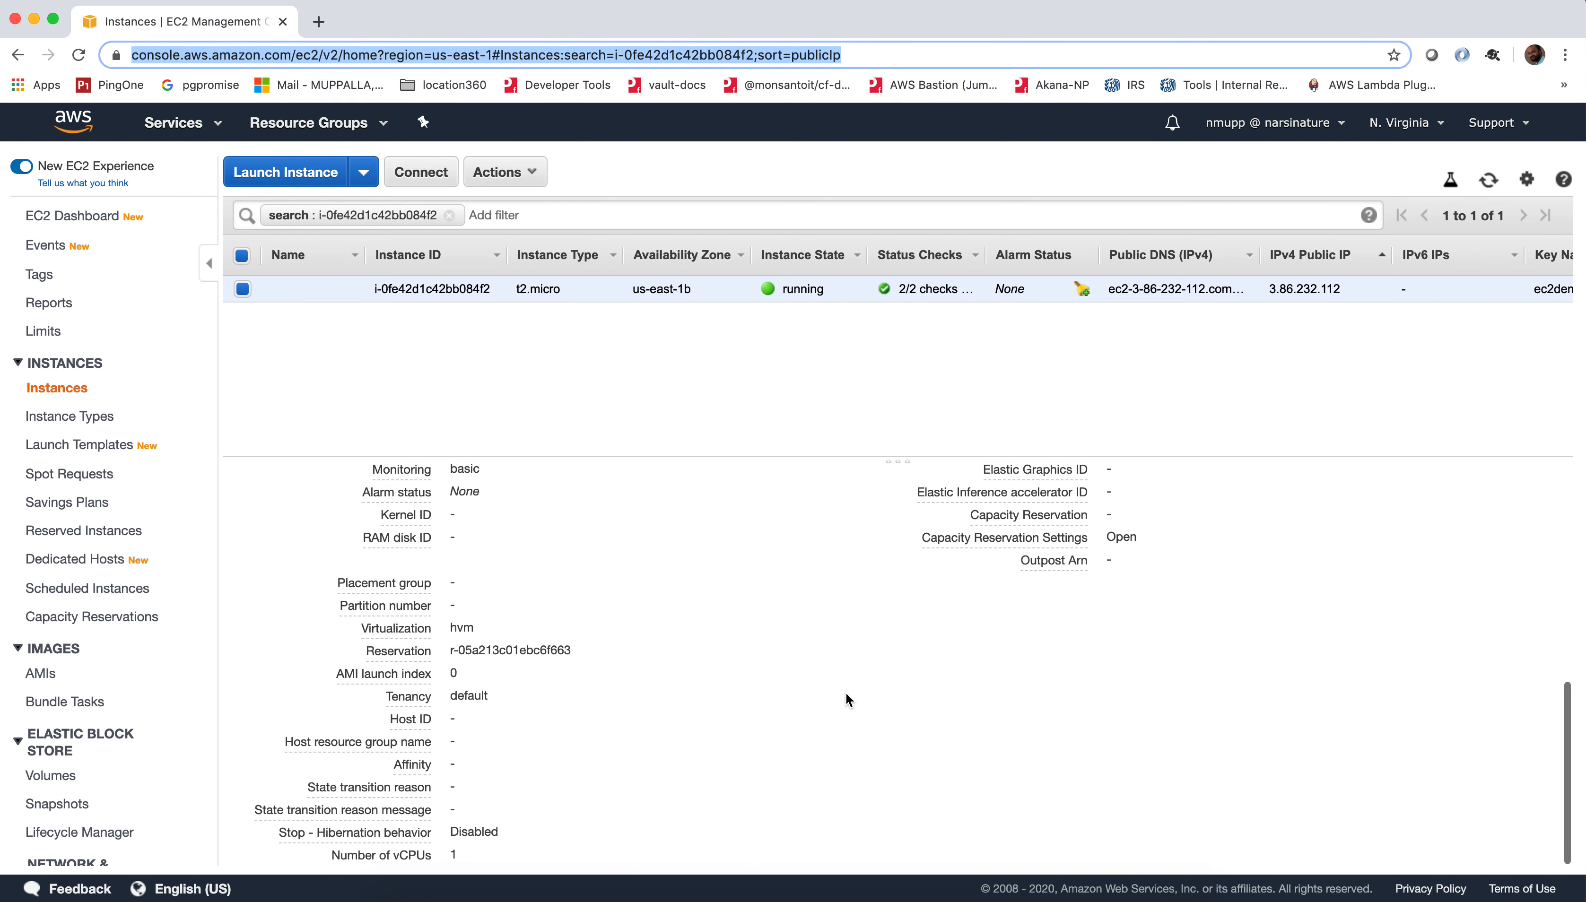
scroll(845, 691, up, 10)
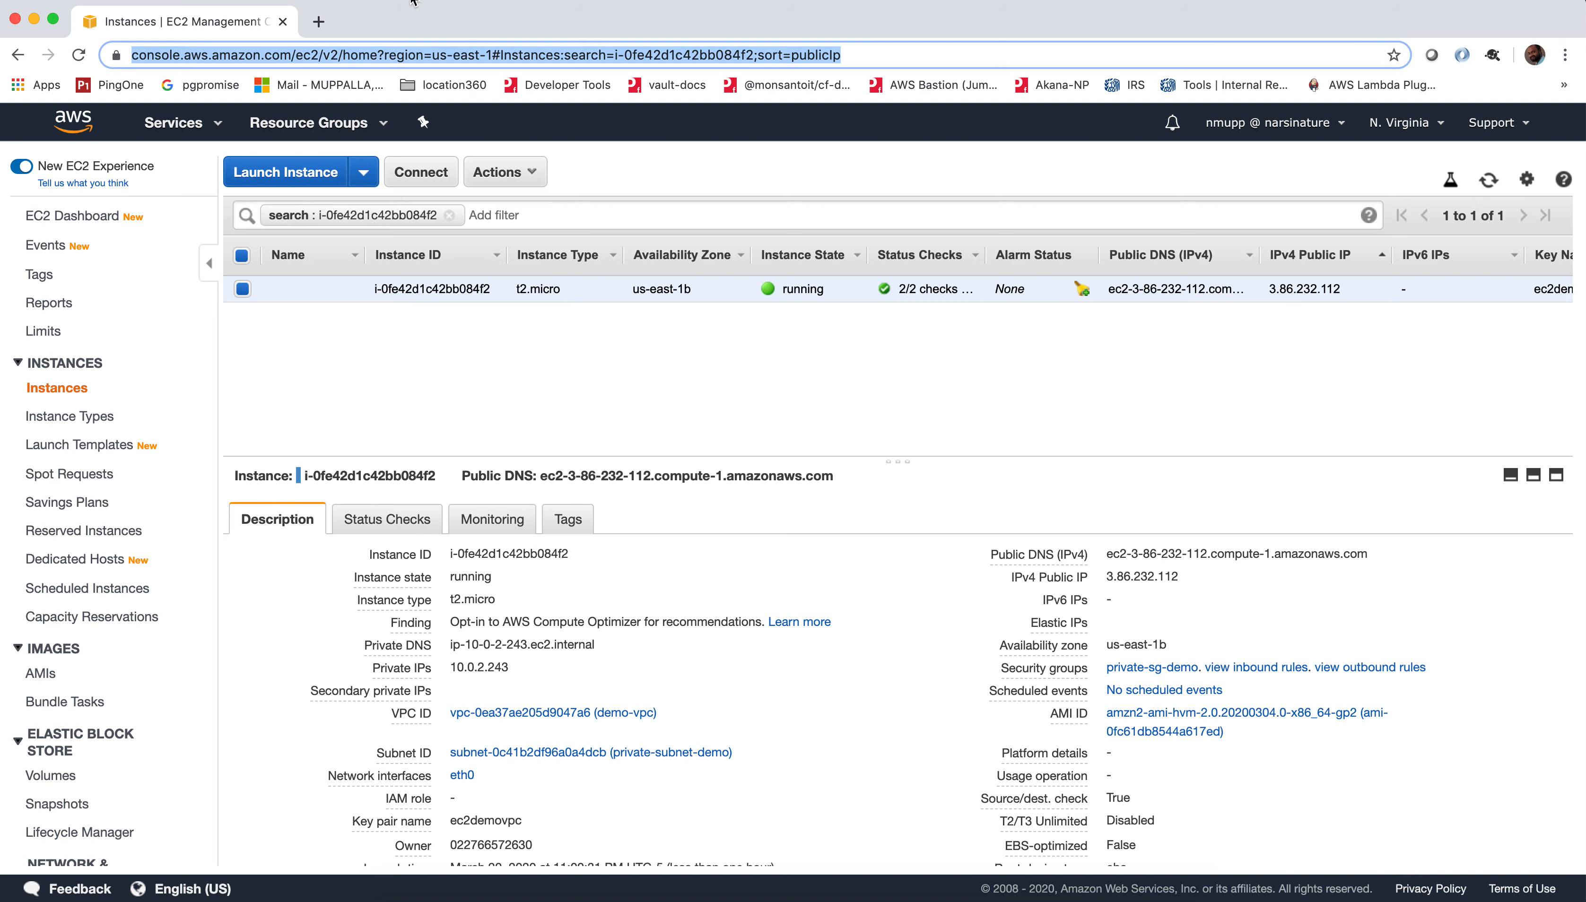
click(319, 22)
key(super+v)
key(Return)
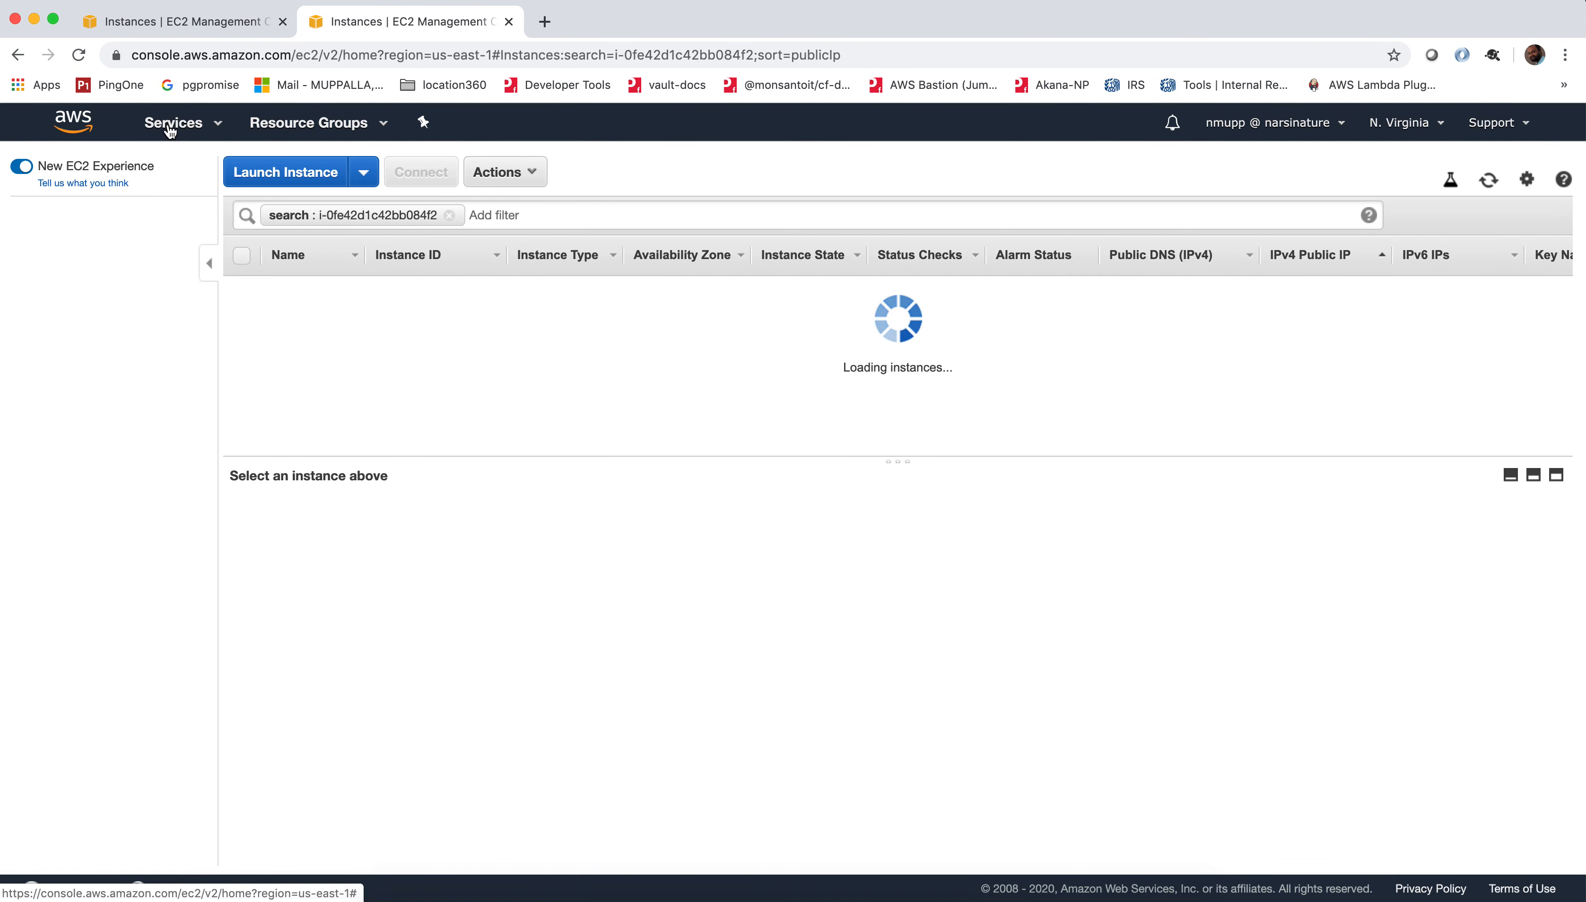
Go to the VPC service in the new tab and open its list of subnets.
click(170, 129)
click(57, 272)
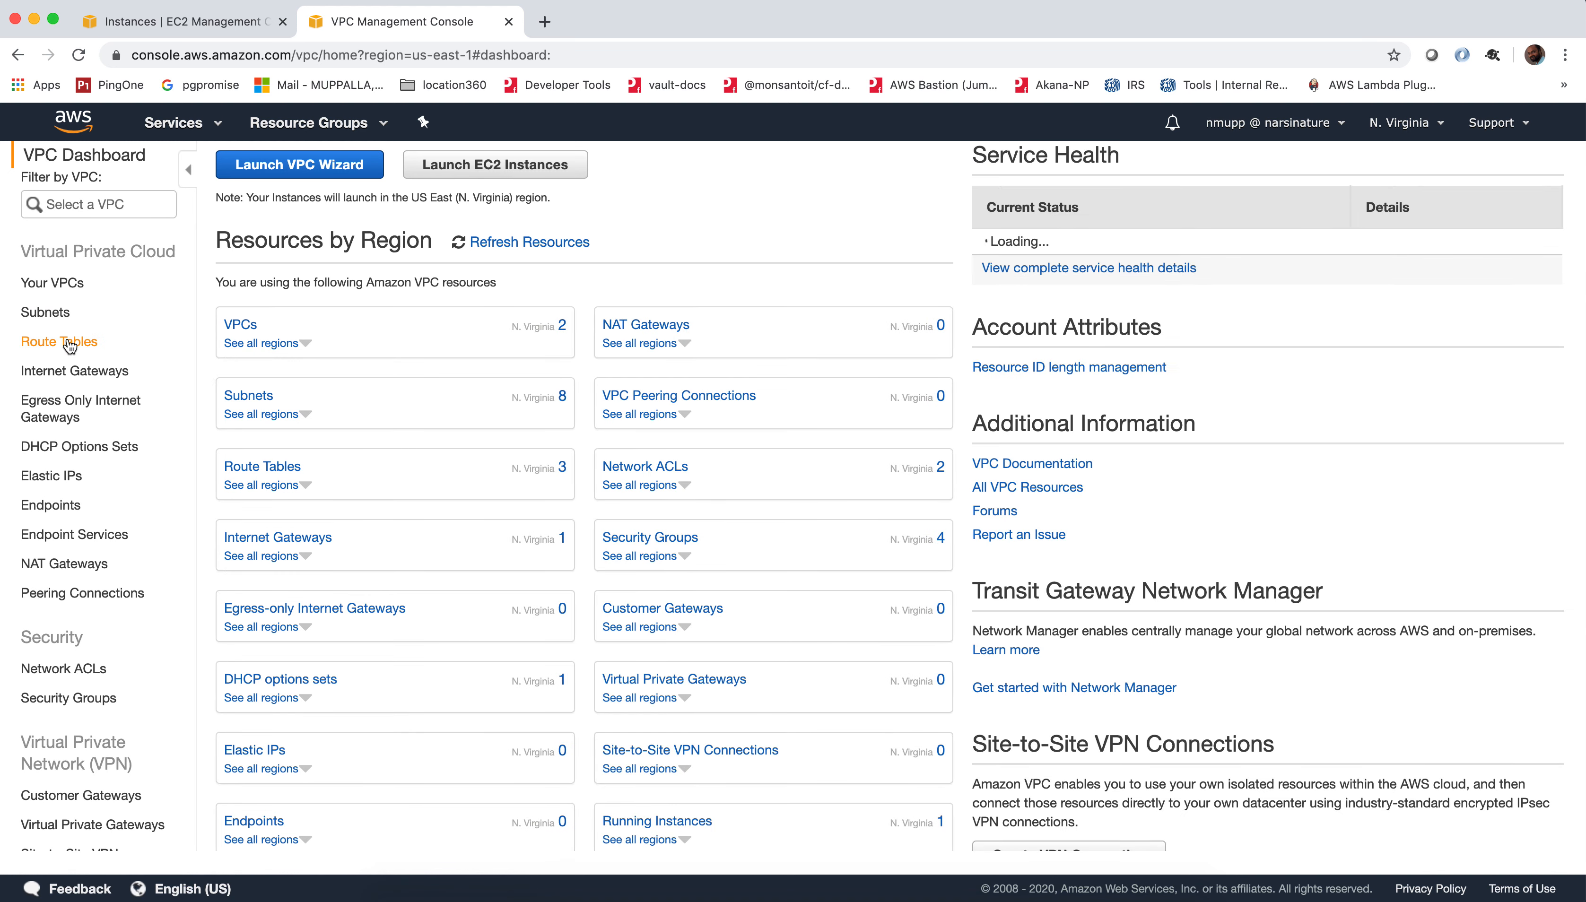
click(44, 312)
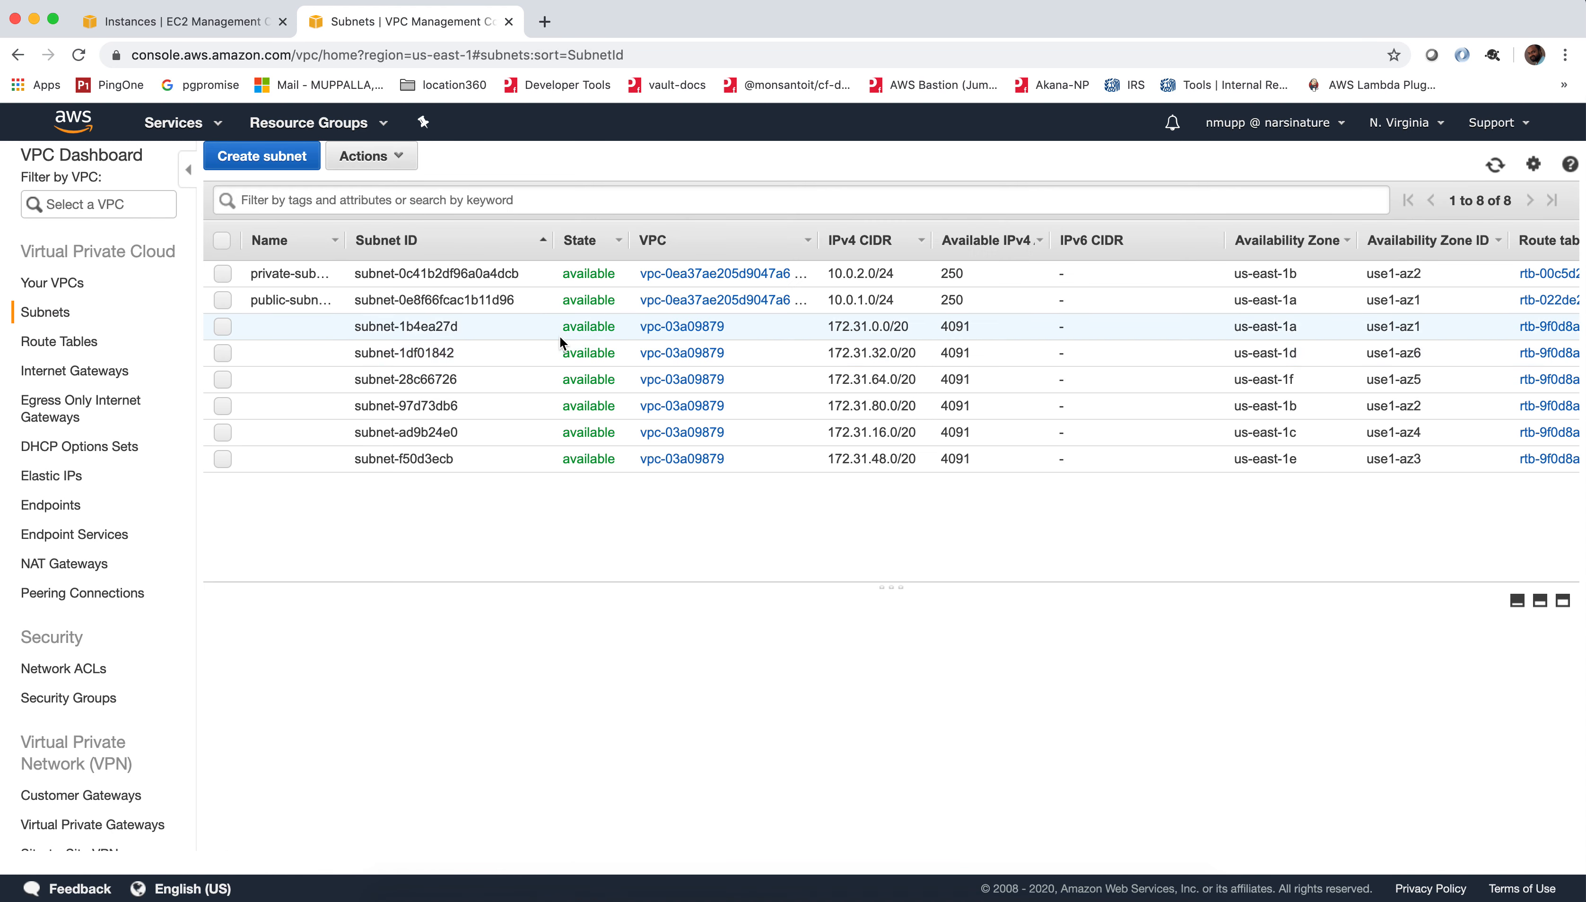
Select the private subnet with CIDR 10.0.2.0/24 and open its associated route table to examine the routes.
click(222, 274)
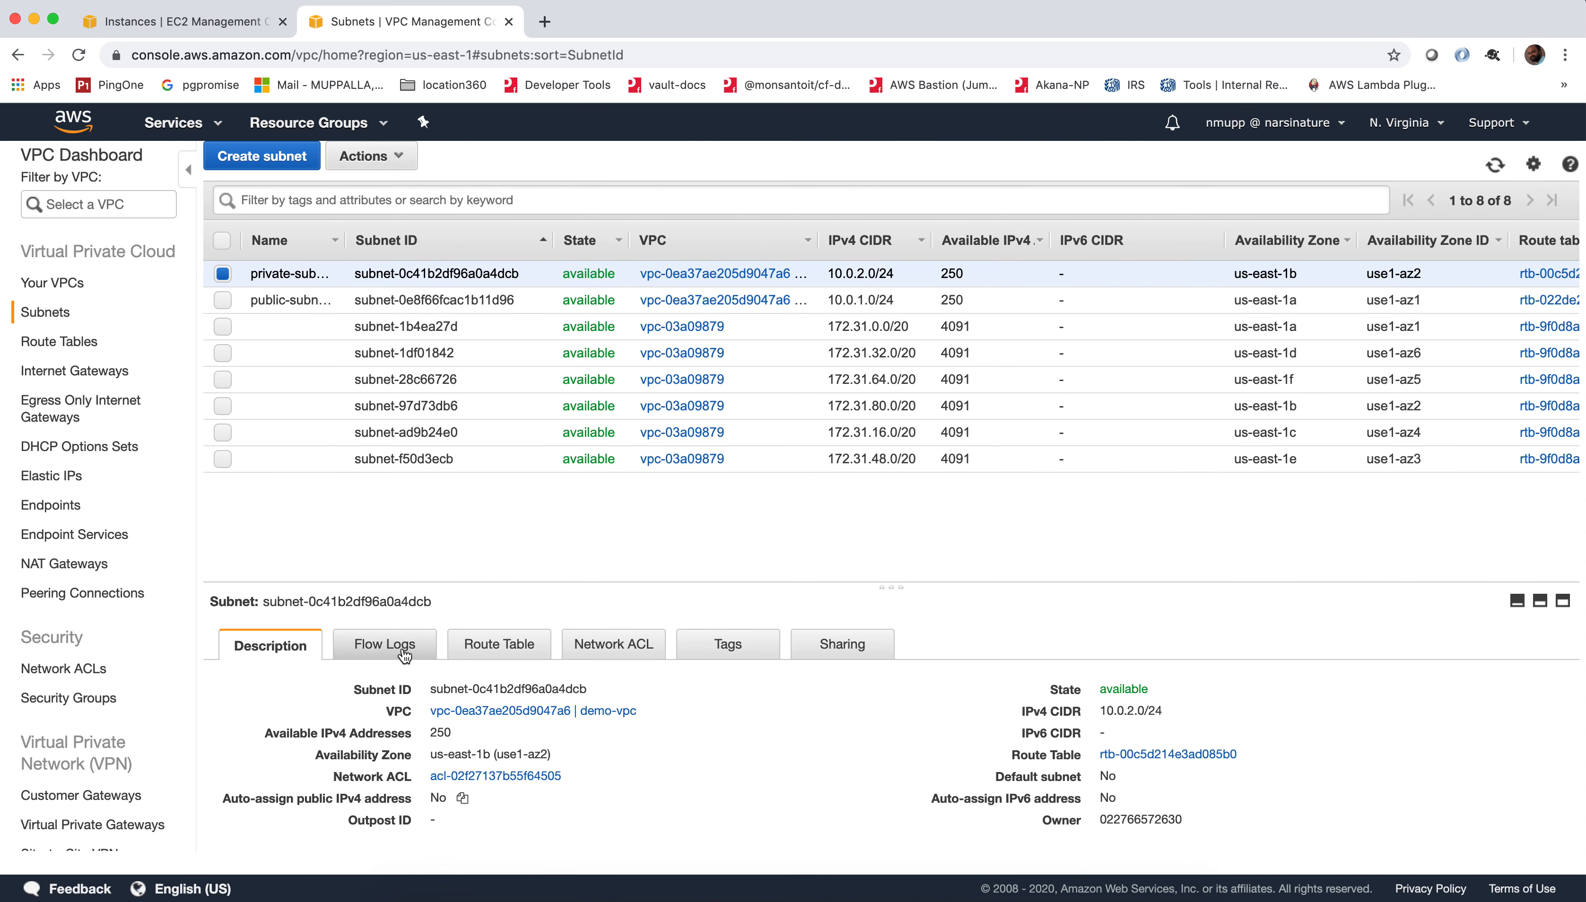
click(510, 654)
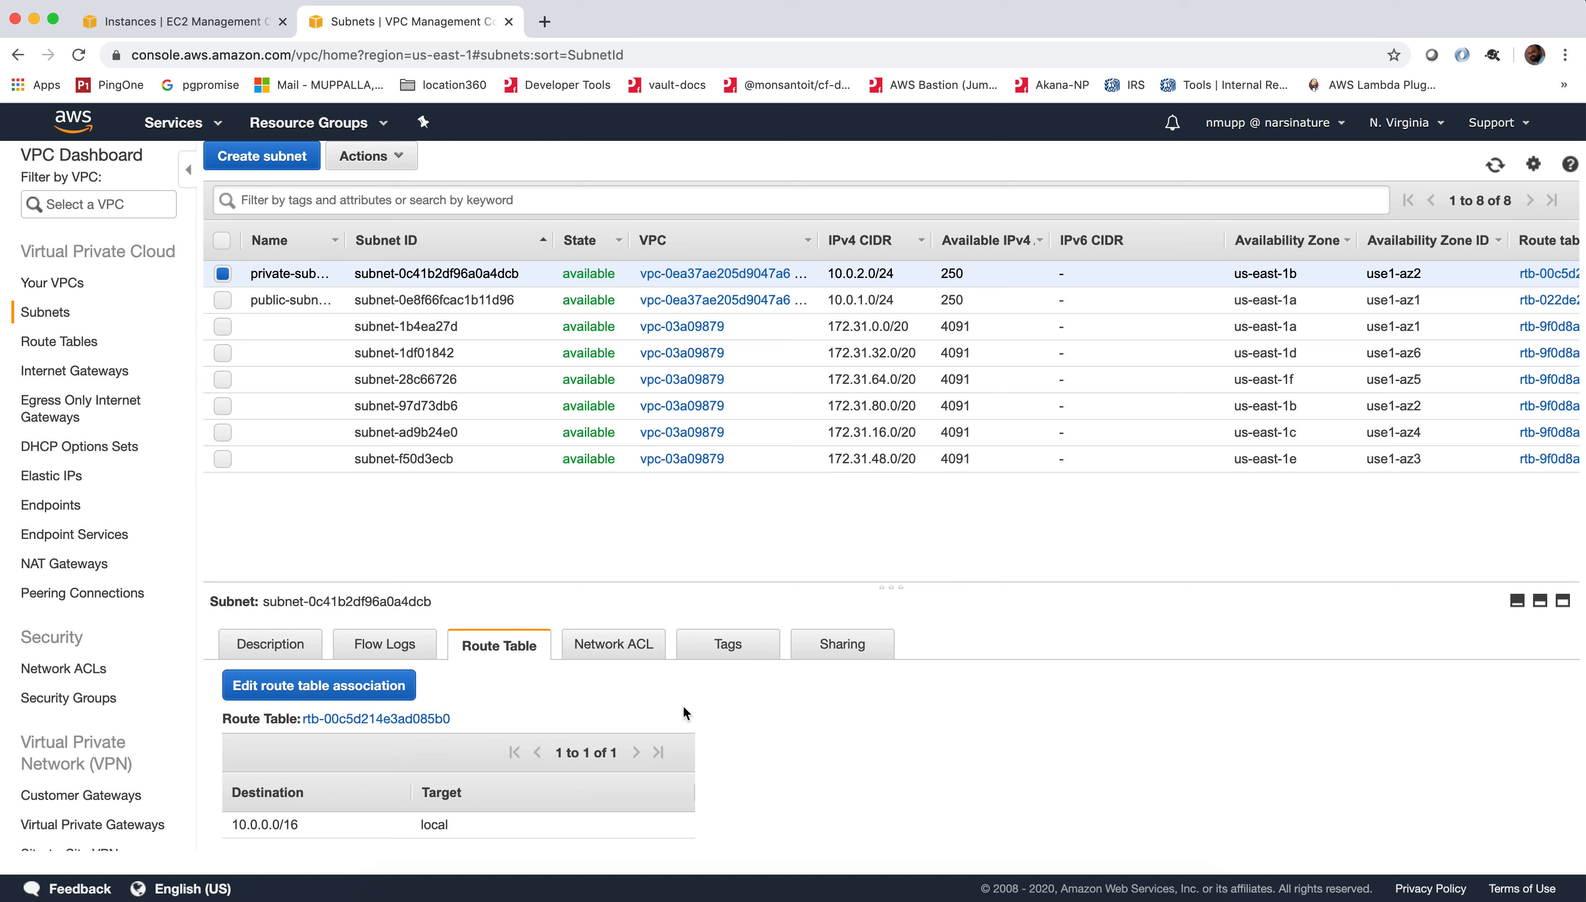
scroll(708, 719, down, 1)
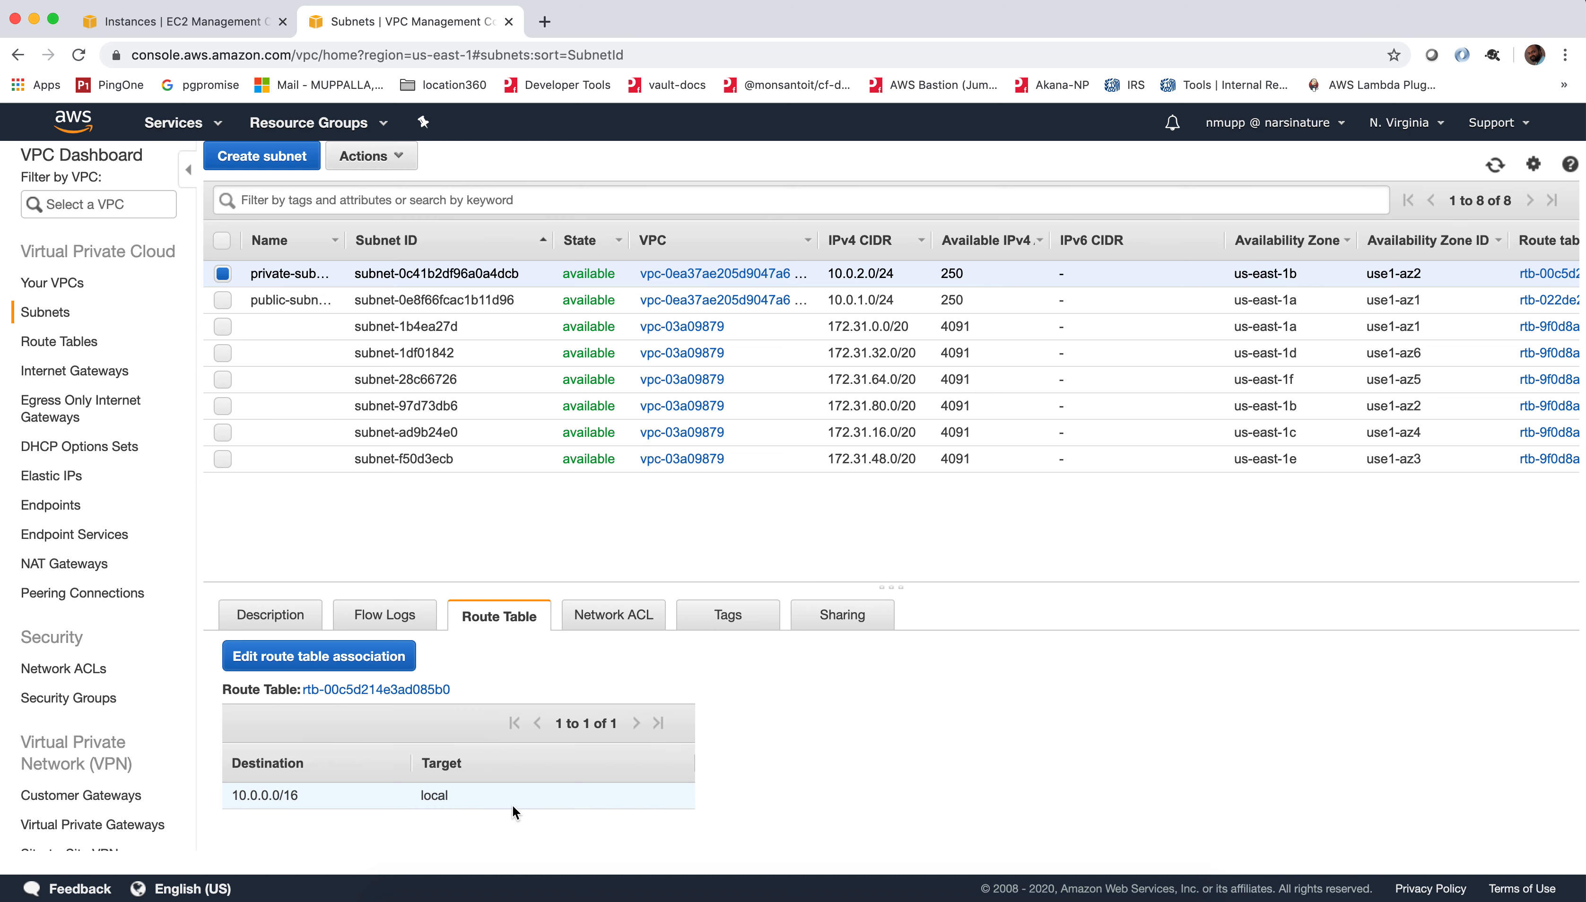
click(434, 690)
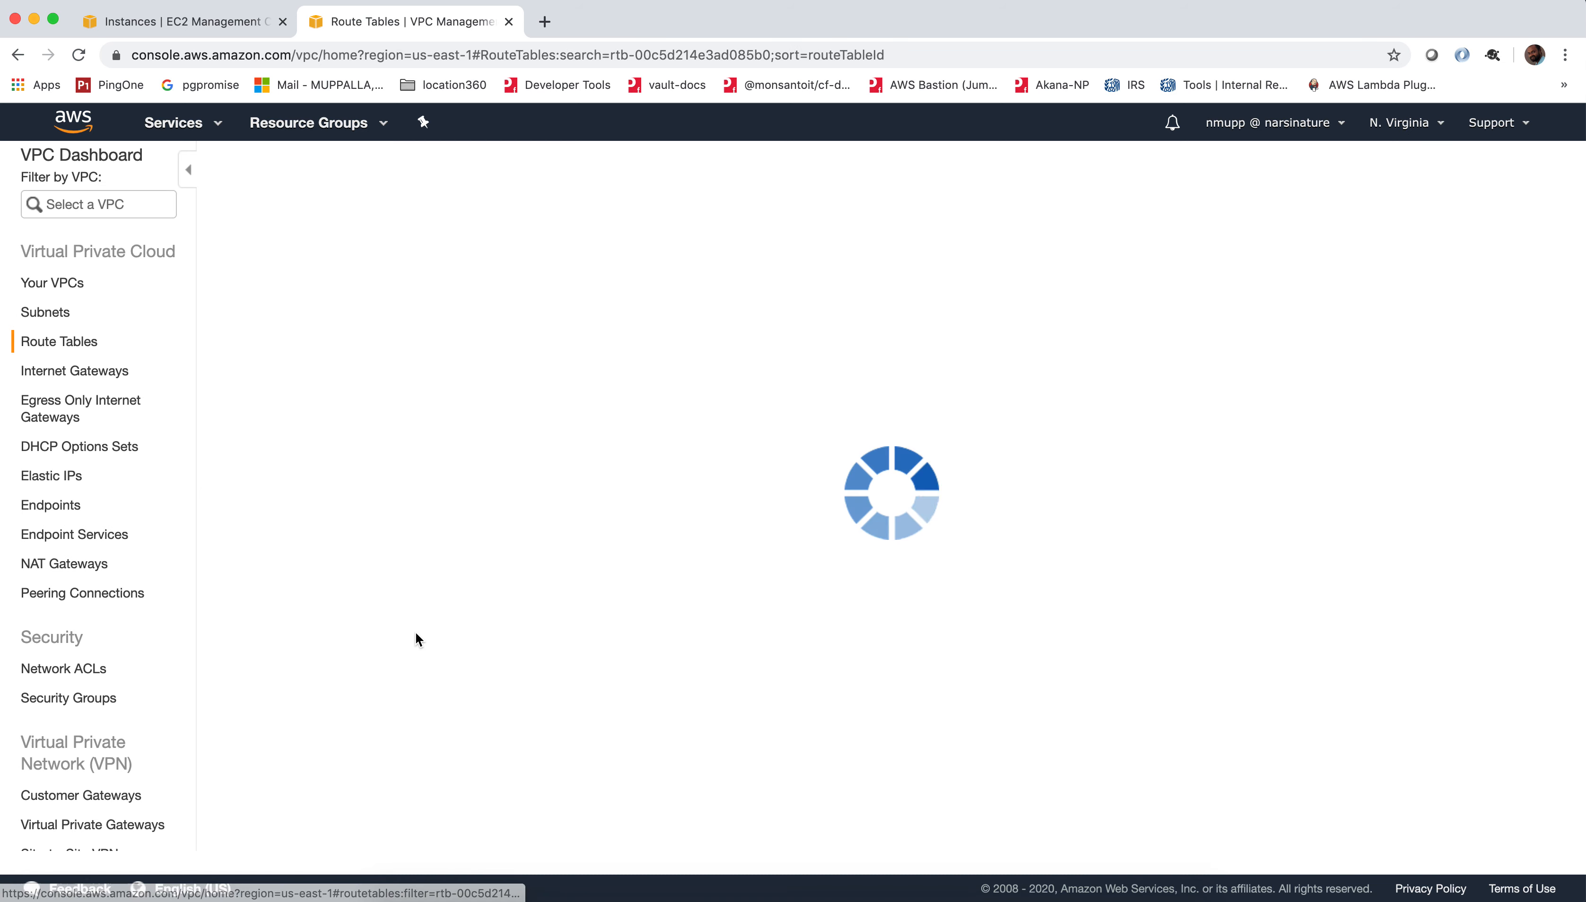
click(400, 586)
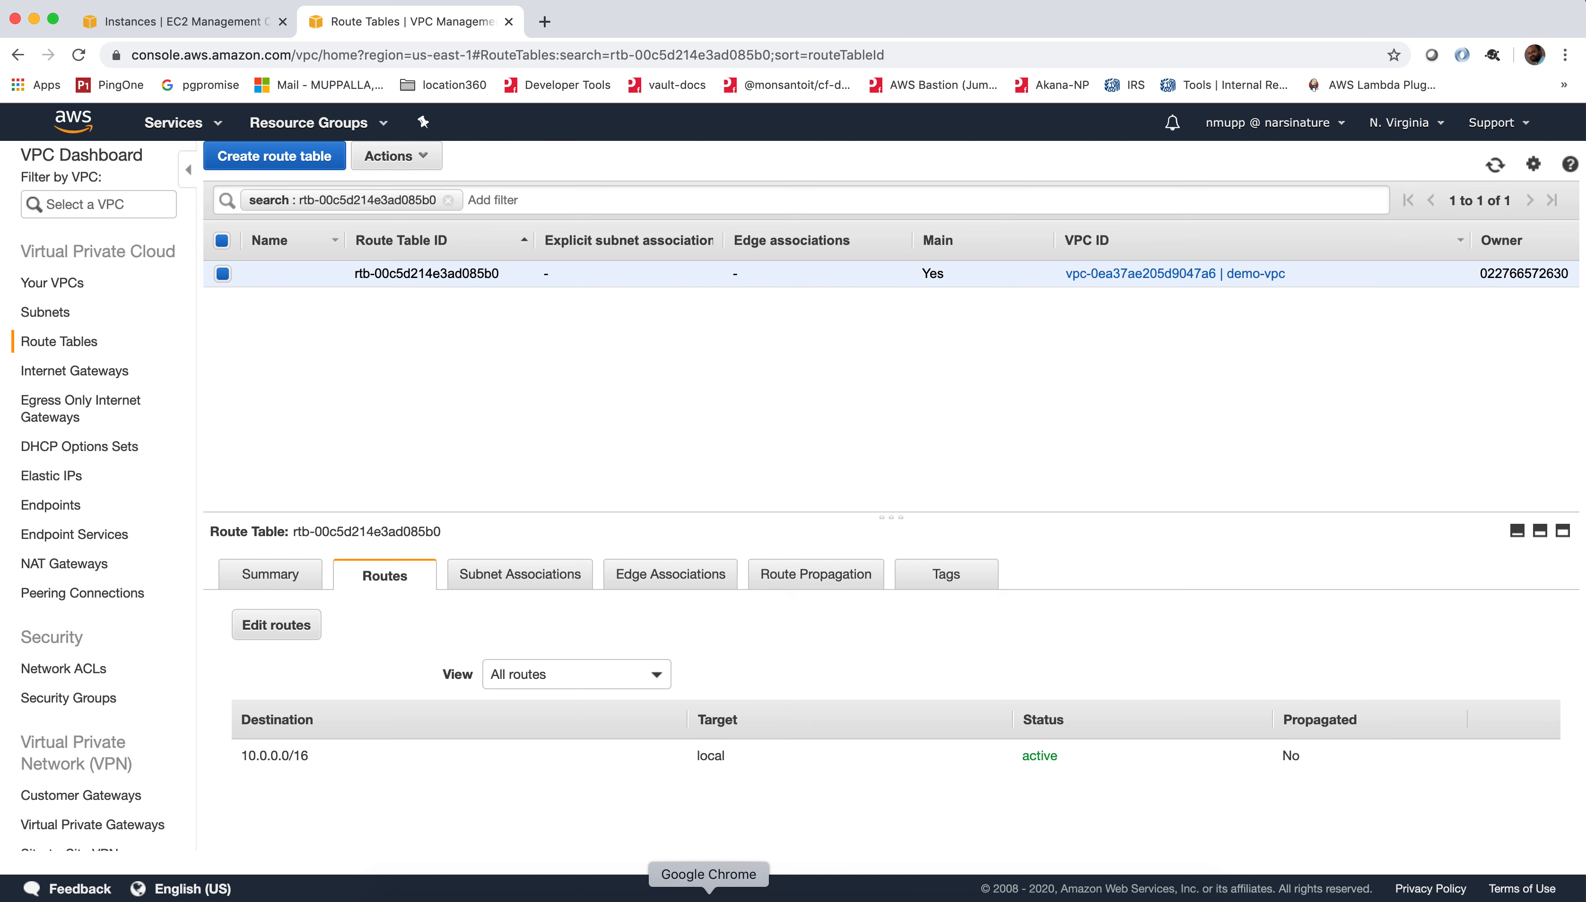
Examine the network diagram in Preview, and return to the EC2 instances tab in Chrome.
click(928, 896)
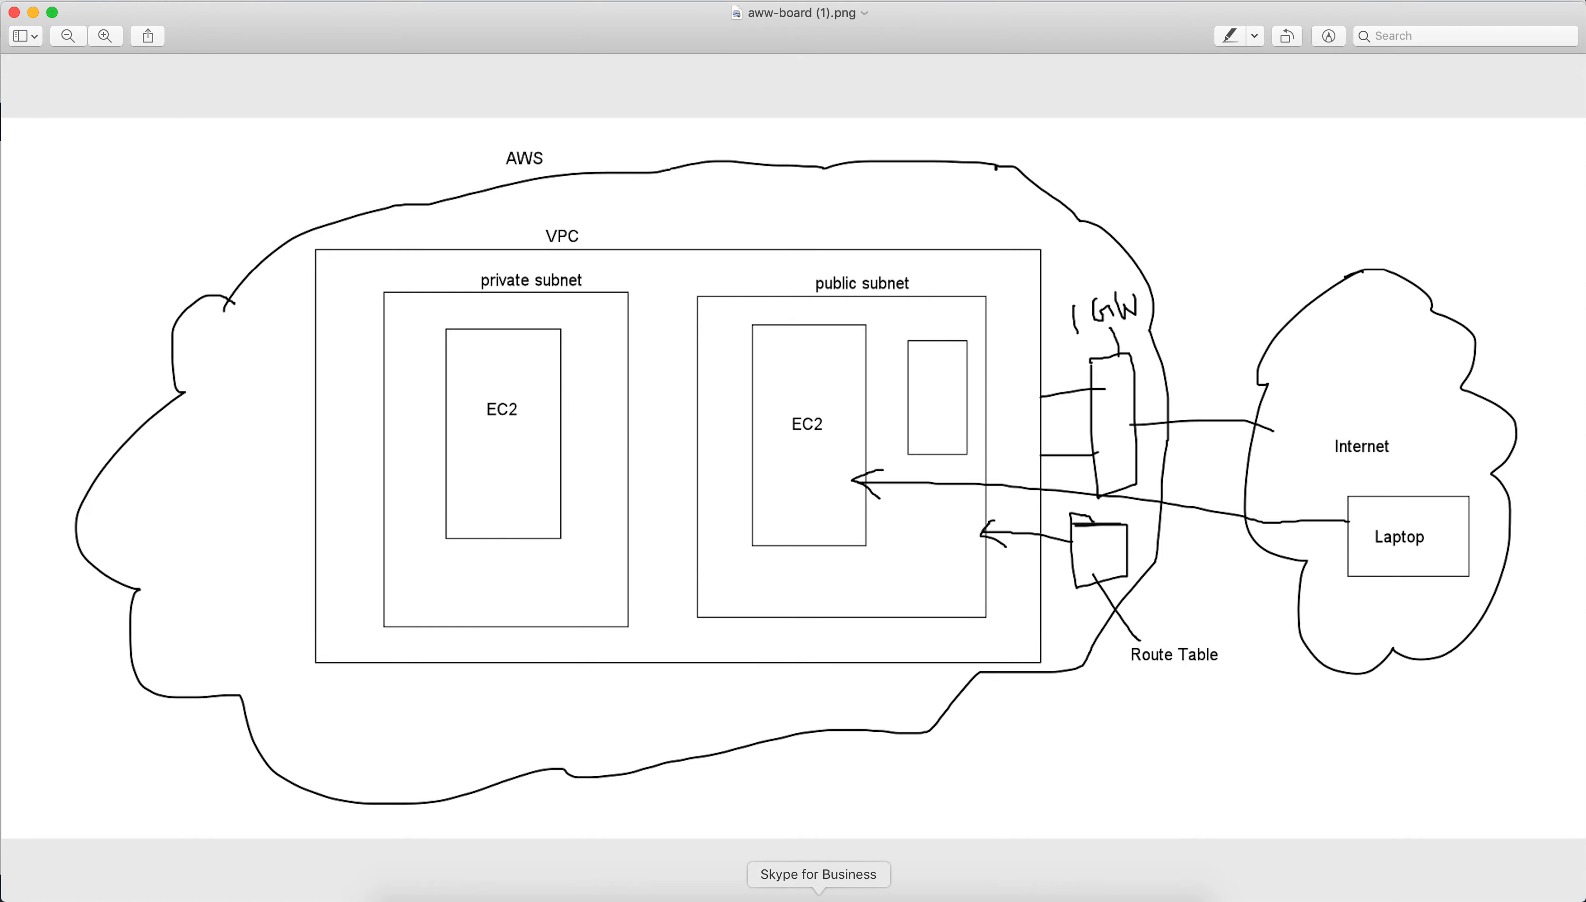
click(709, 893)
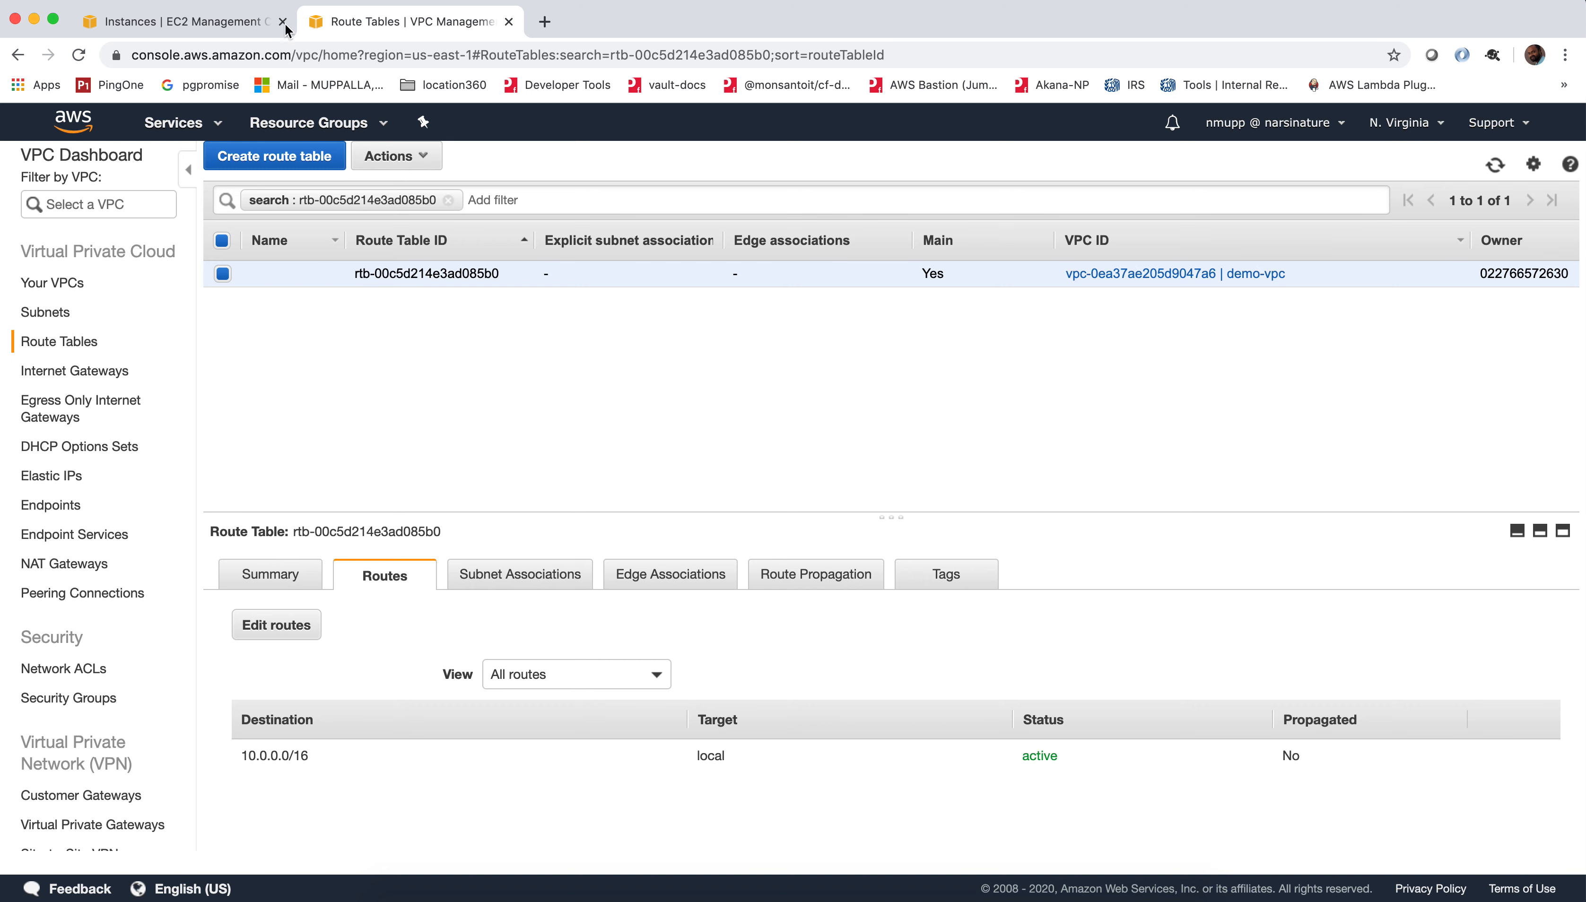
click(188, 21)
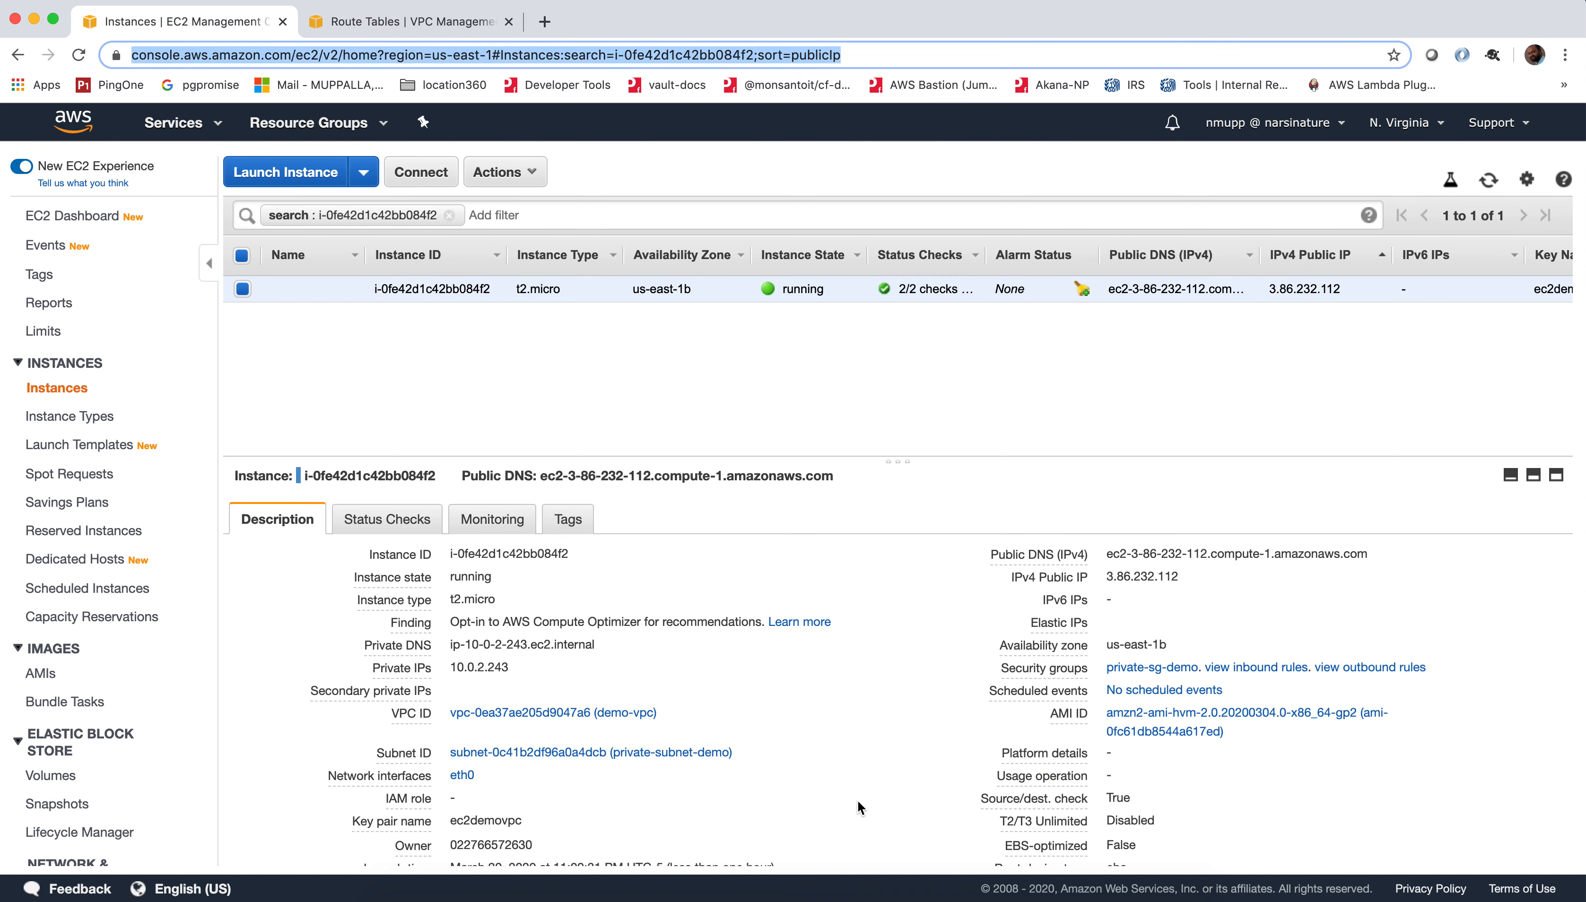
Switch to Terminal and clear its screen.
click(860, 883)
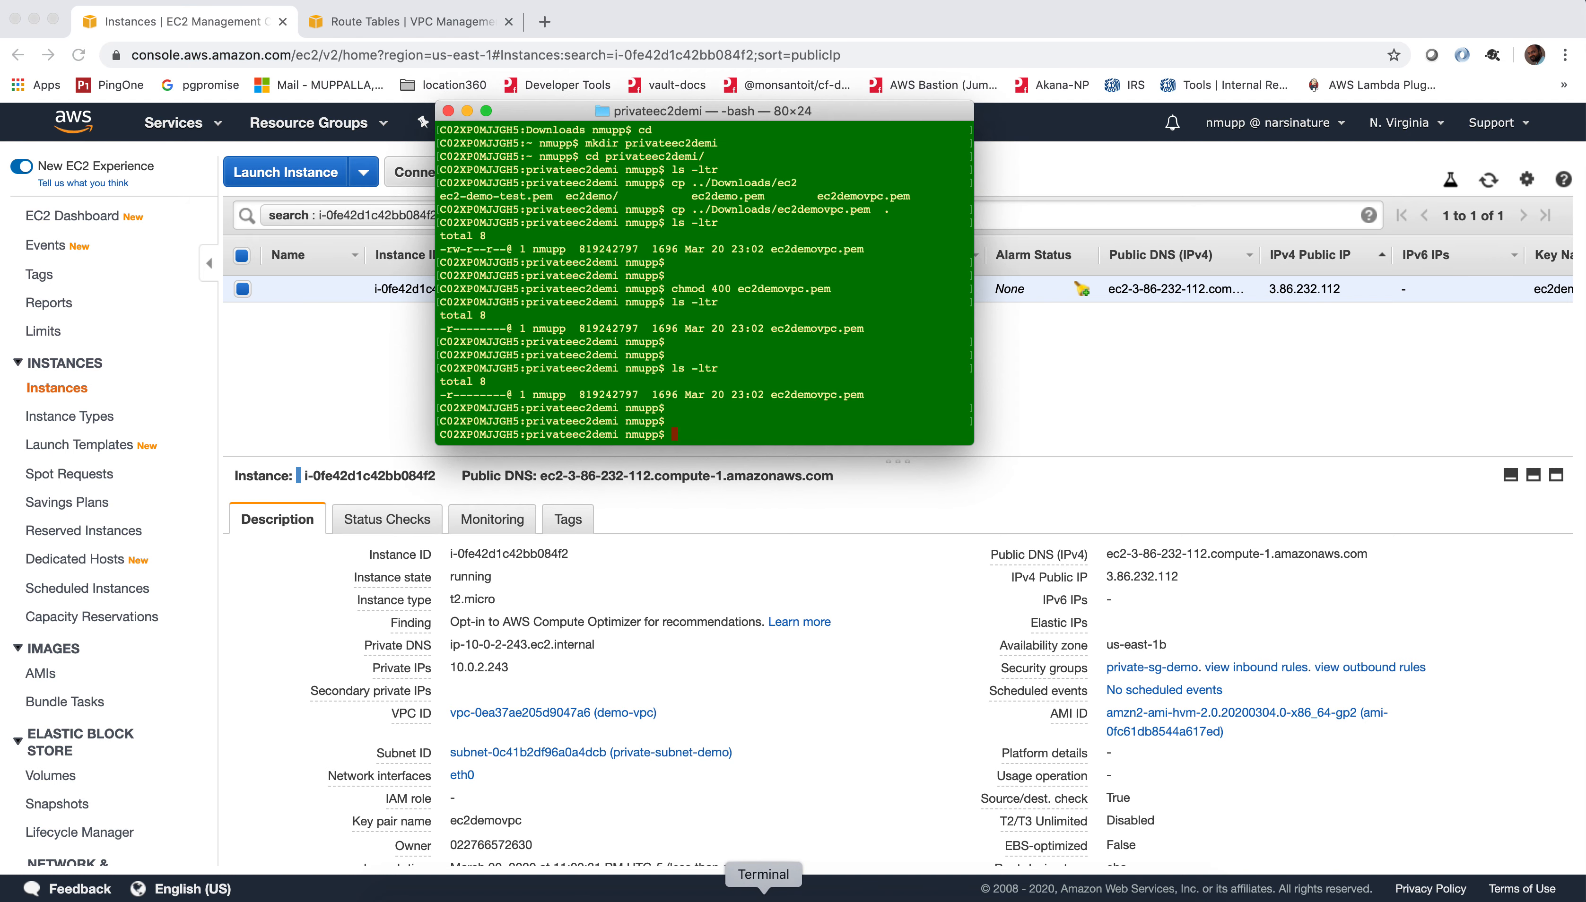
key(Return)
key(Return)
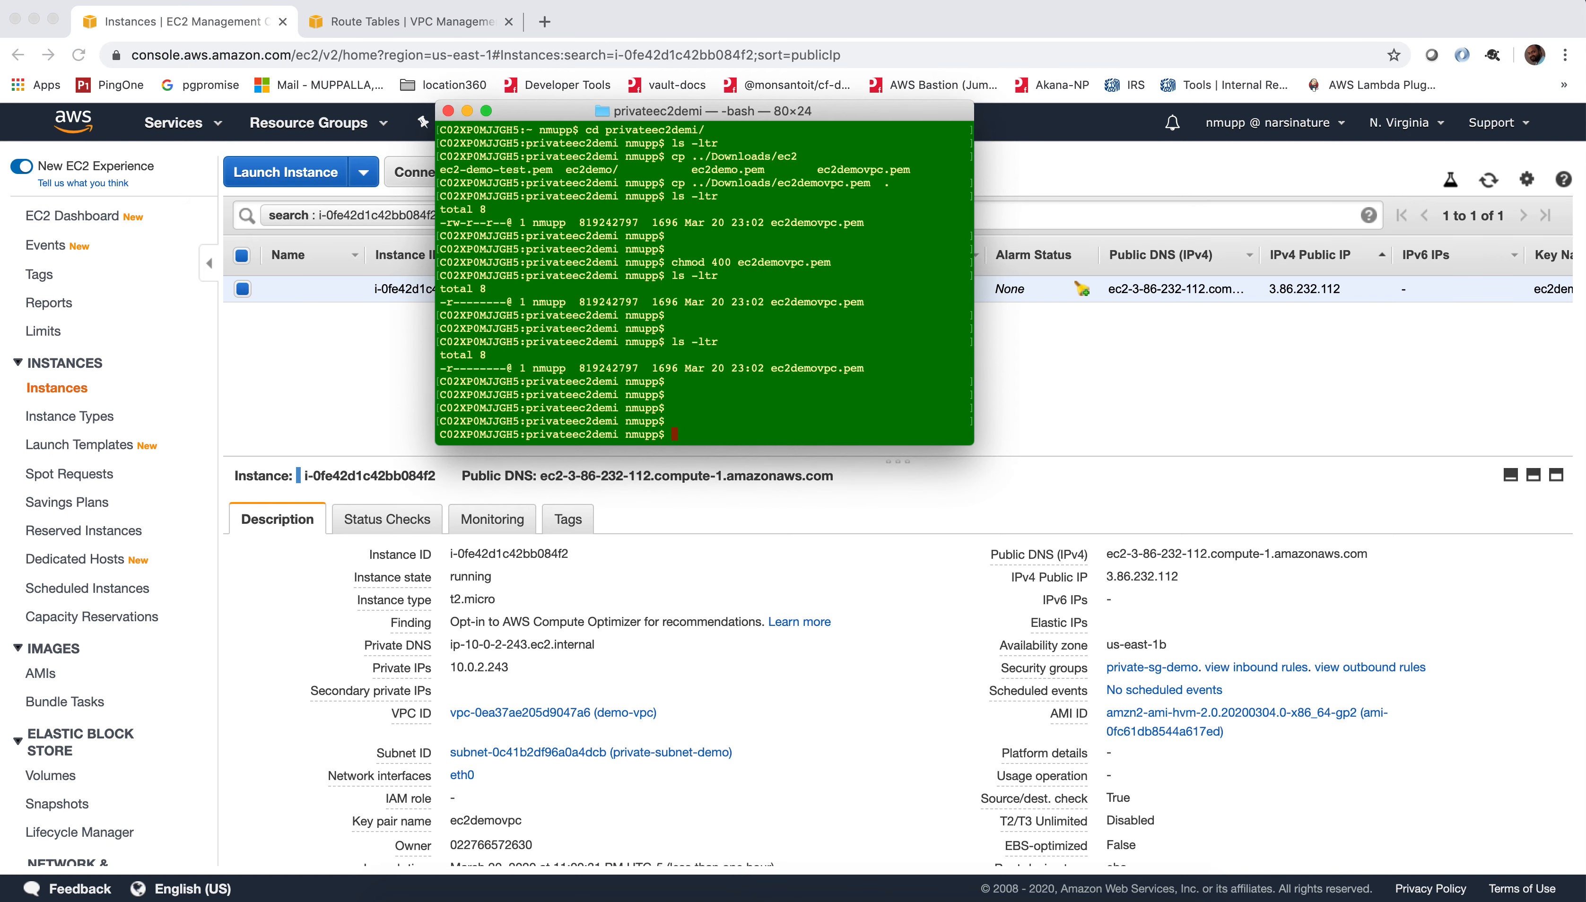
key(super+k)
Try to connect with ssh -i ec2demovpc.pem as ec2-user to ec2-3-86-232-112.compute-1.amazonaws.com.
text(ssh )
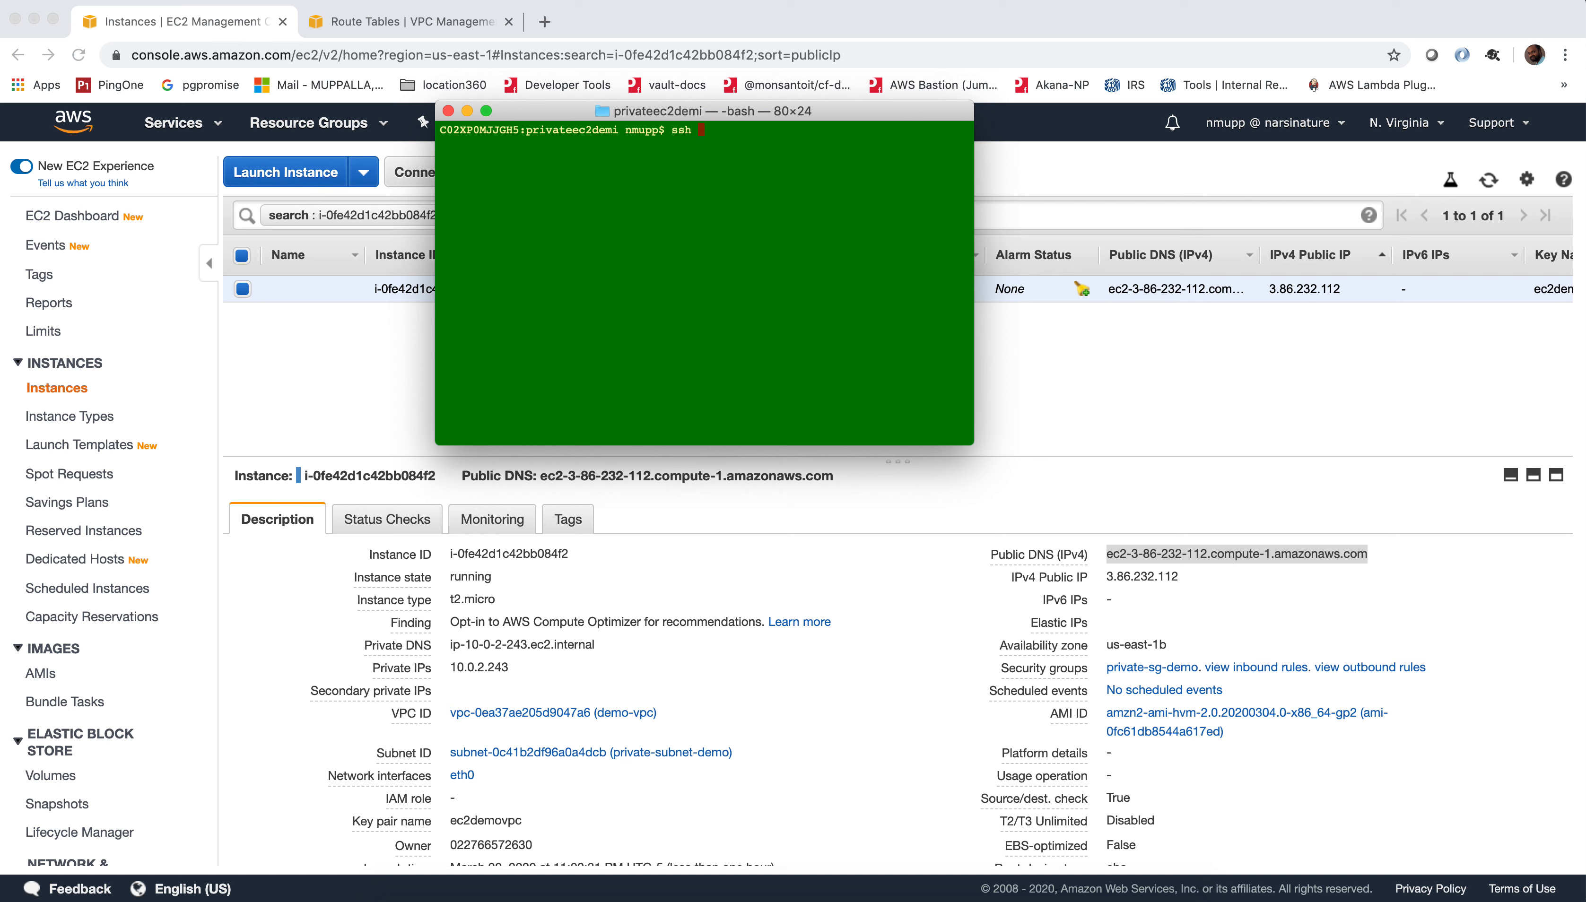
text(-i ec2-user)
key(BackSpace)
key(BackSpace)
key(BackSpace)
key(BackSpace)
key(BackSpace)
key(BackSpace)
key(BackSpace)
key(BackSpace)
text(ec)
key(Tab)
text(test)
key(BackSpace)
key(BackSpace)
key(BackSpace)
text(ec2-user@)
key(super+v)
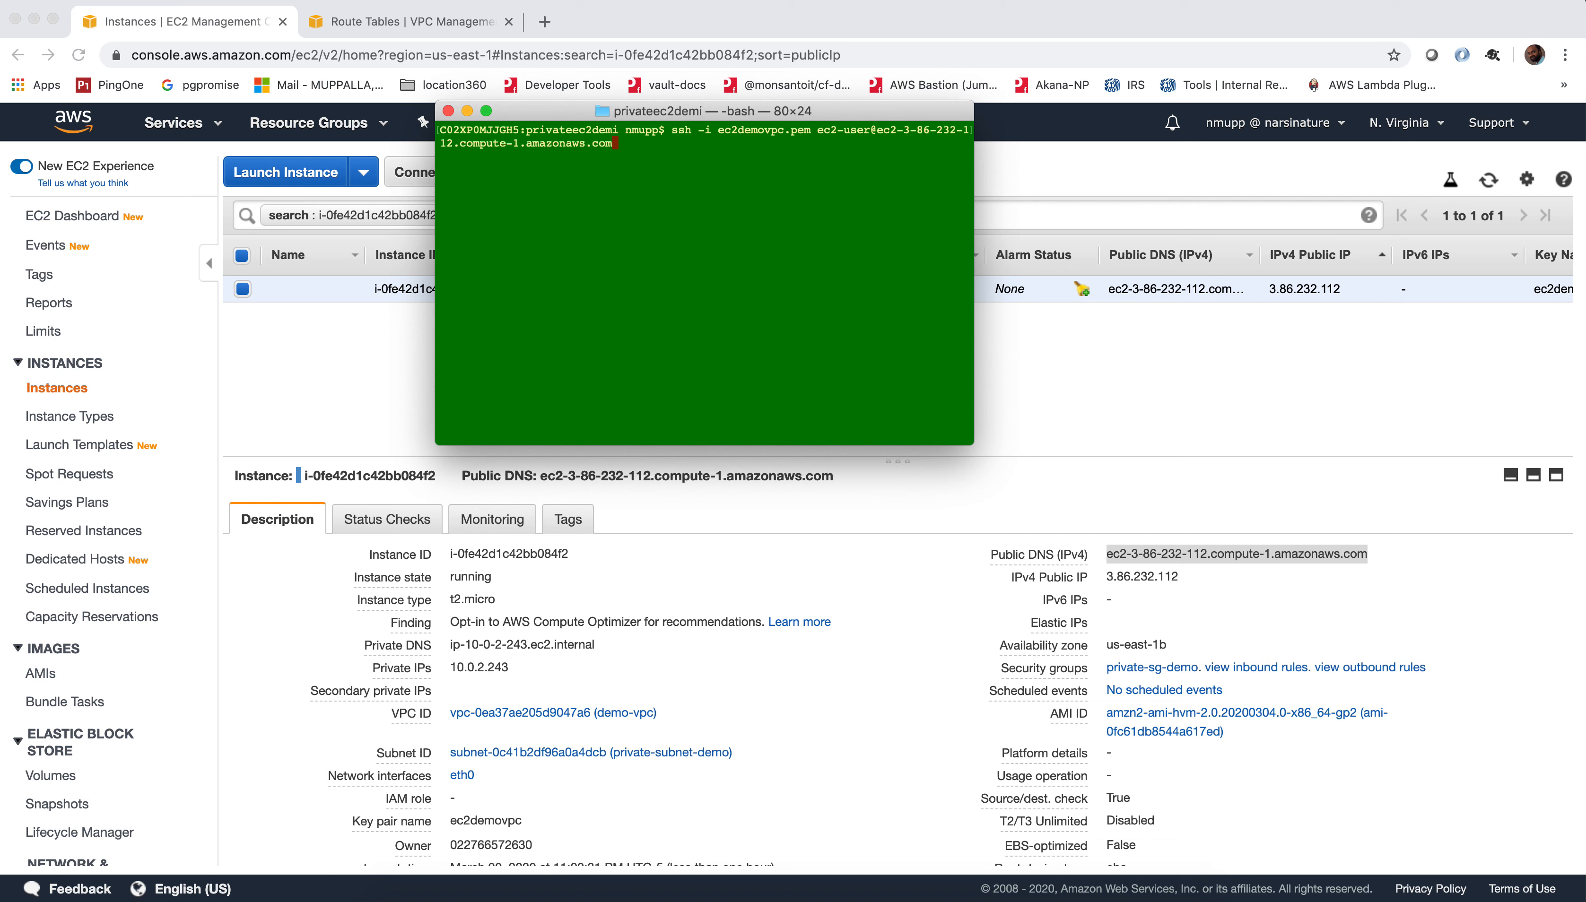
key(Return)
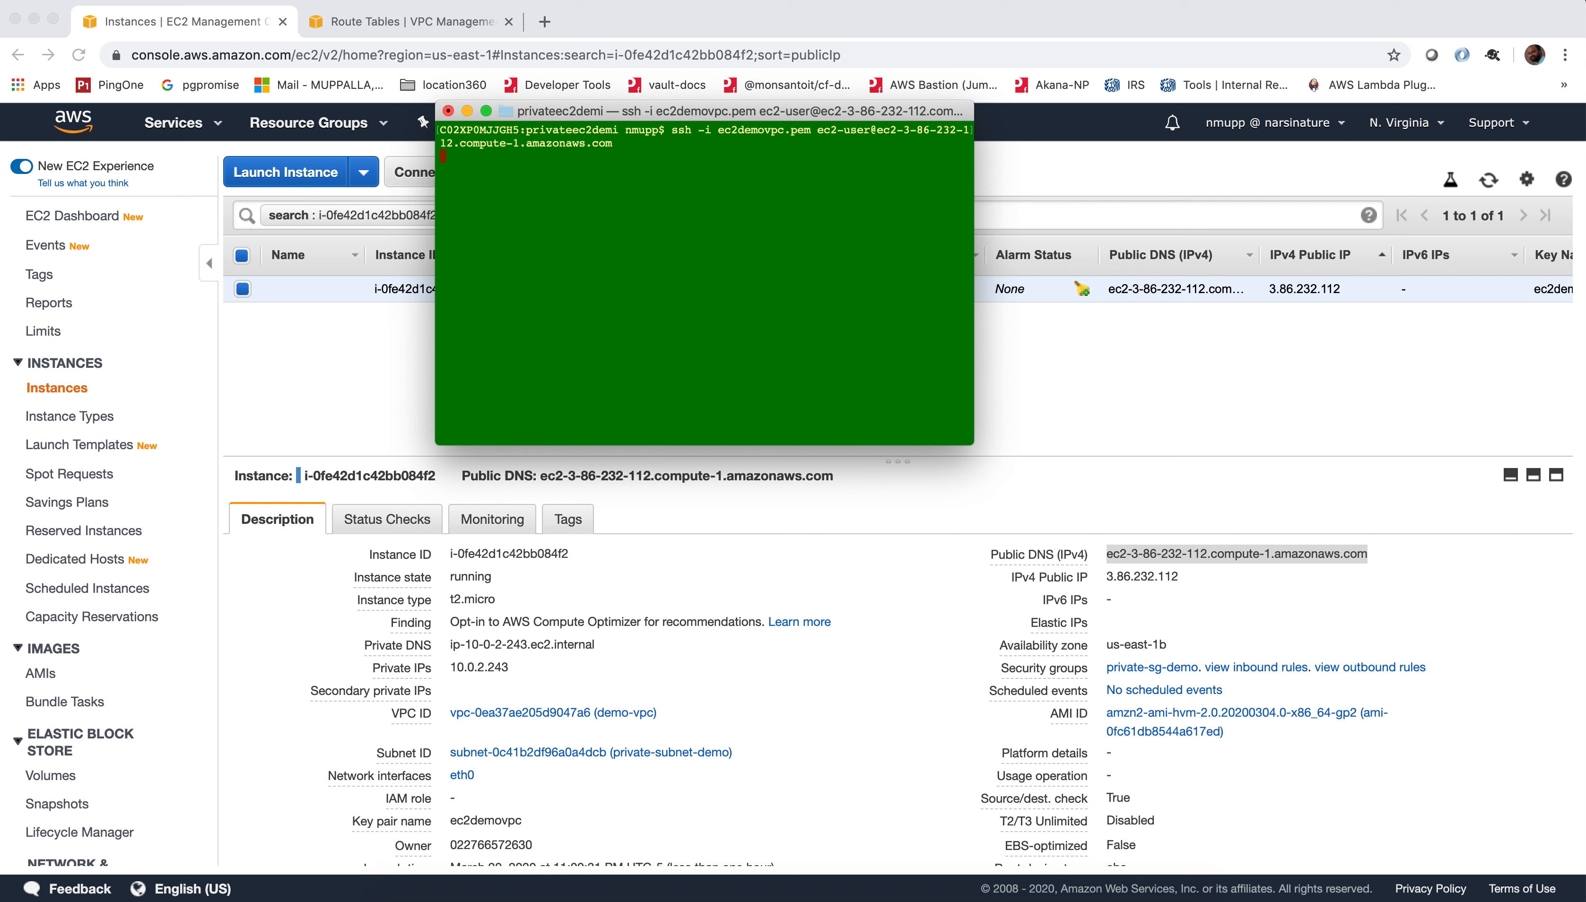
Interrupt the connection attempt and rerun the same ssh command.
key(ctrl+c)
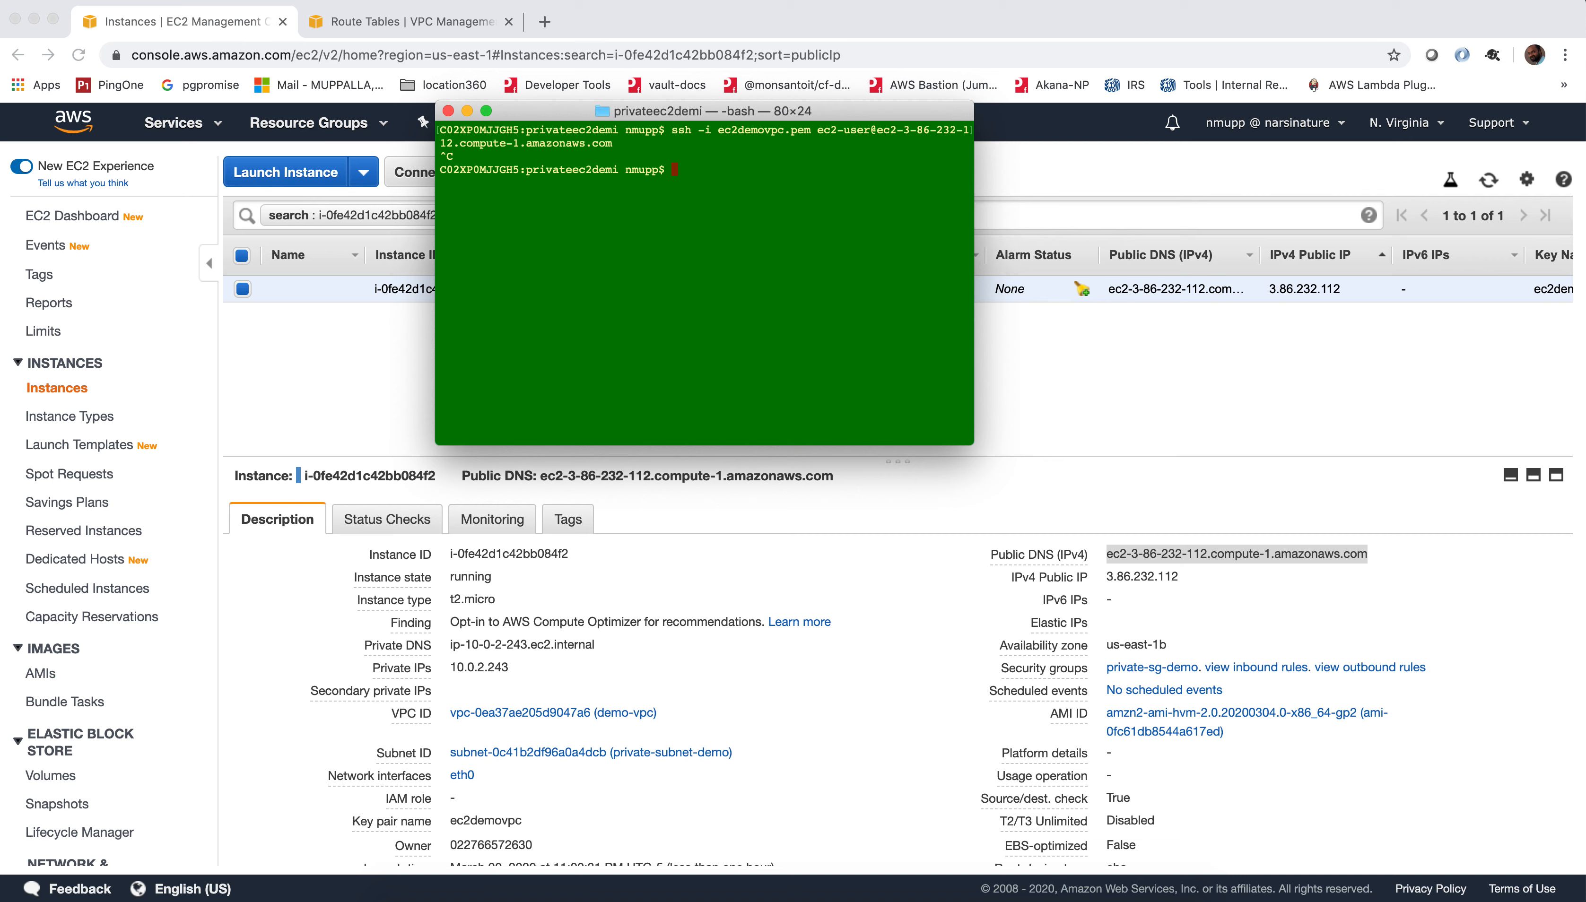
key(Return)
key(Return)
key(Return)
key(Return)
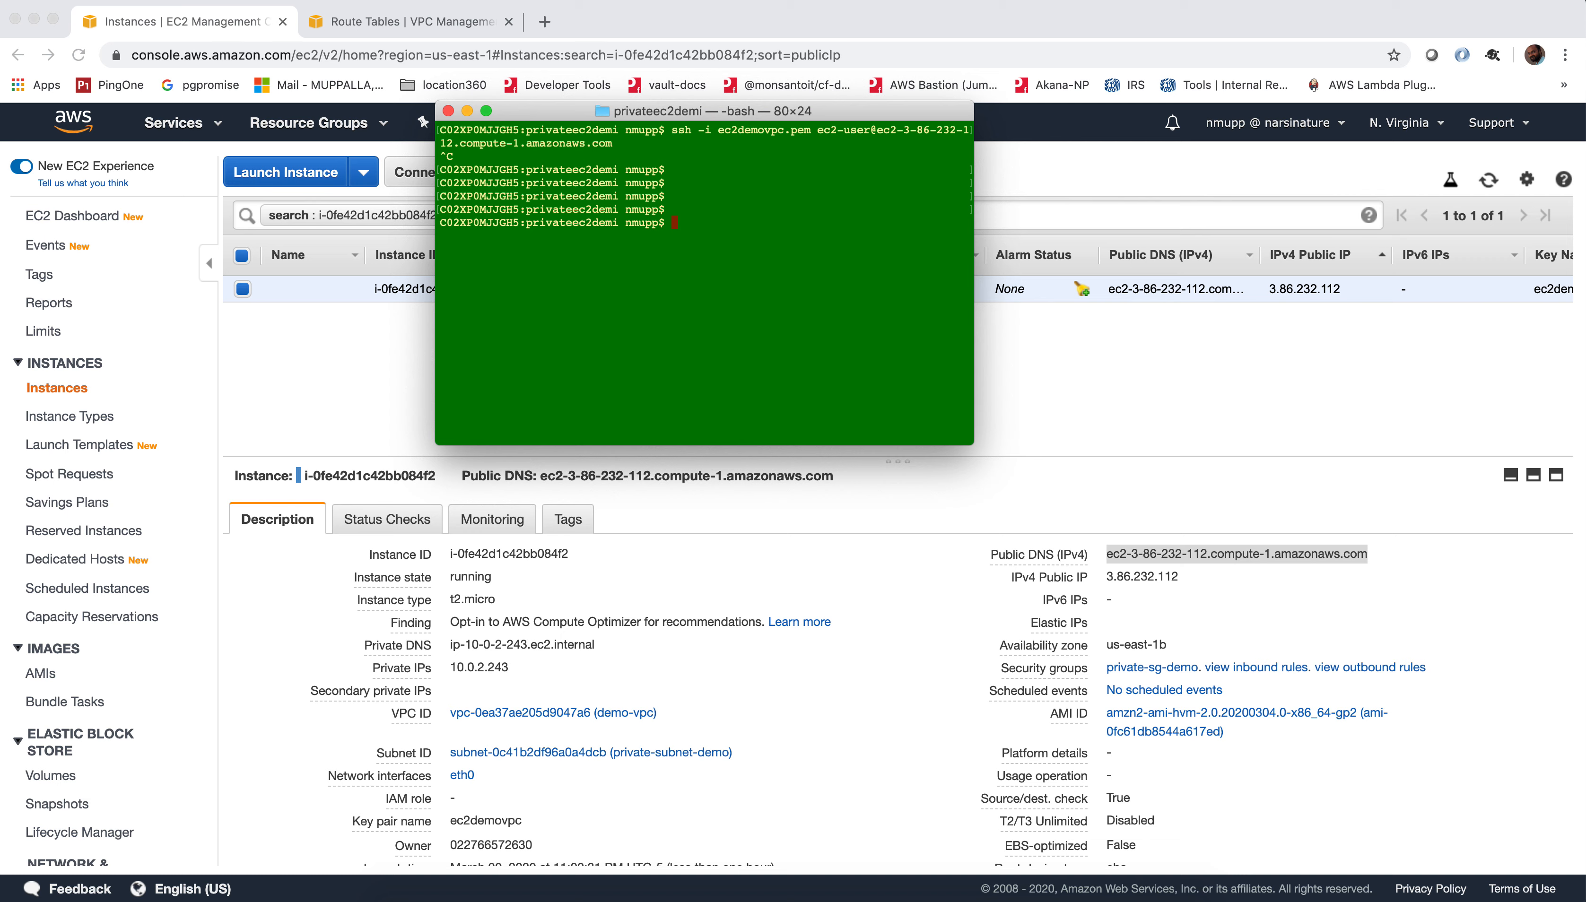
key(Up)
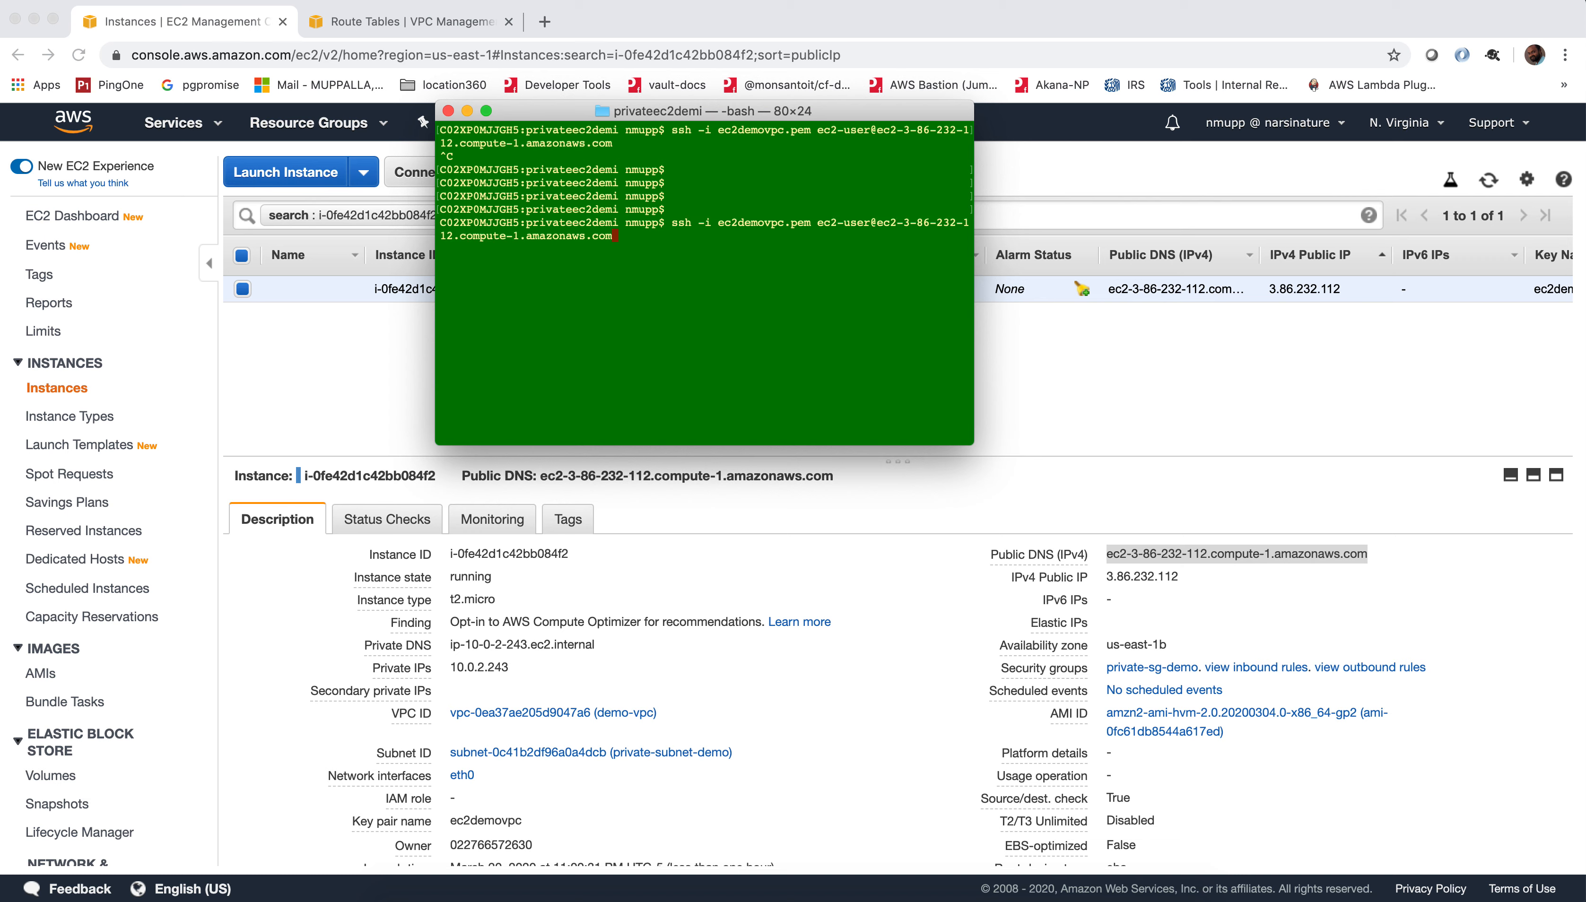
key(Return)
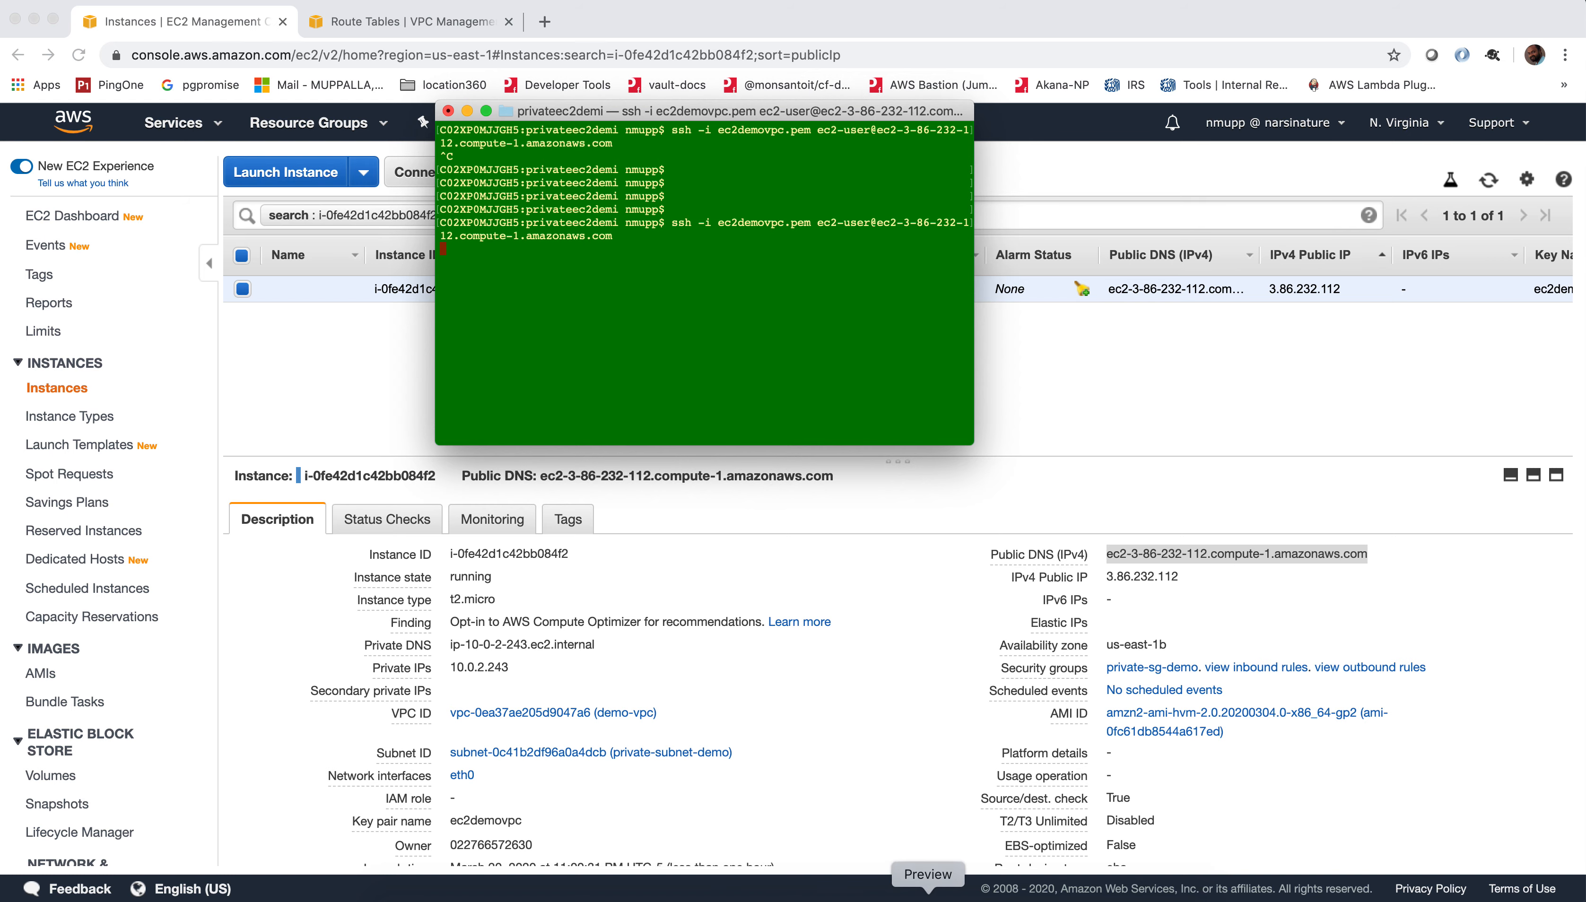
Switch to Preview to view the aww-board (1).png network diagram.
click(929, 896)
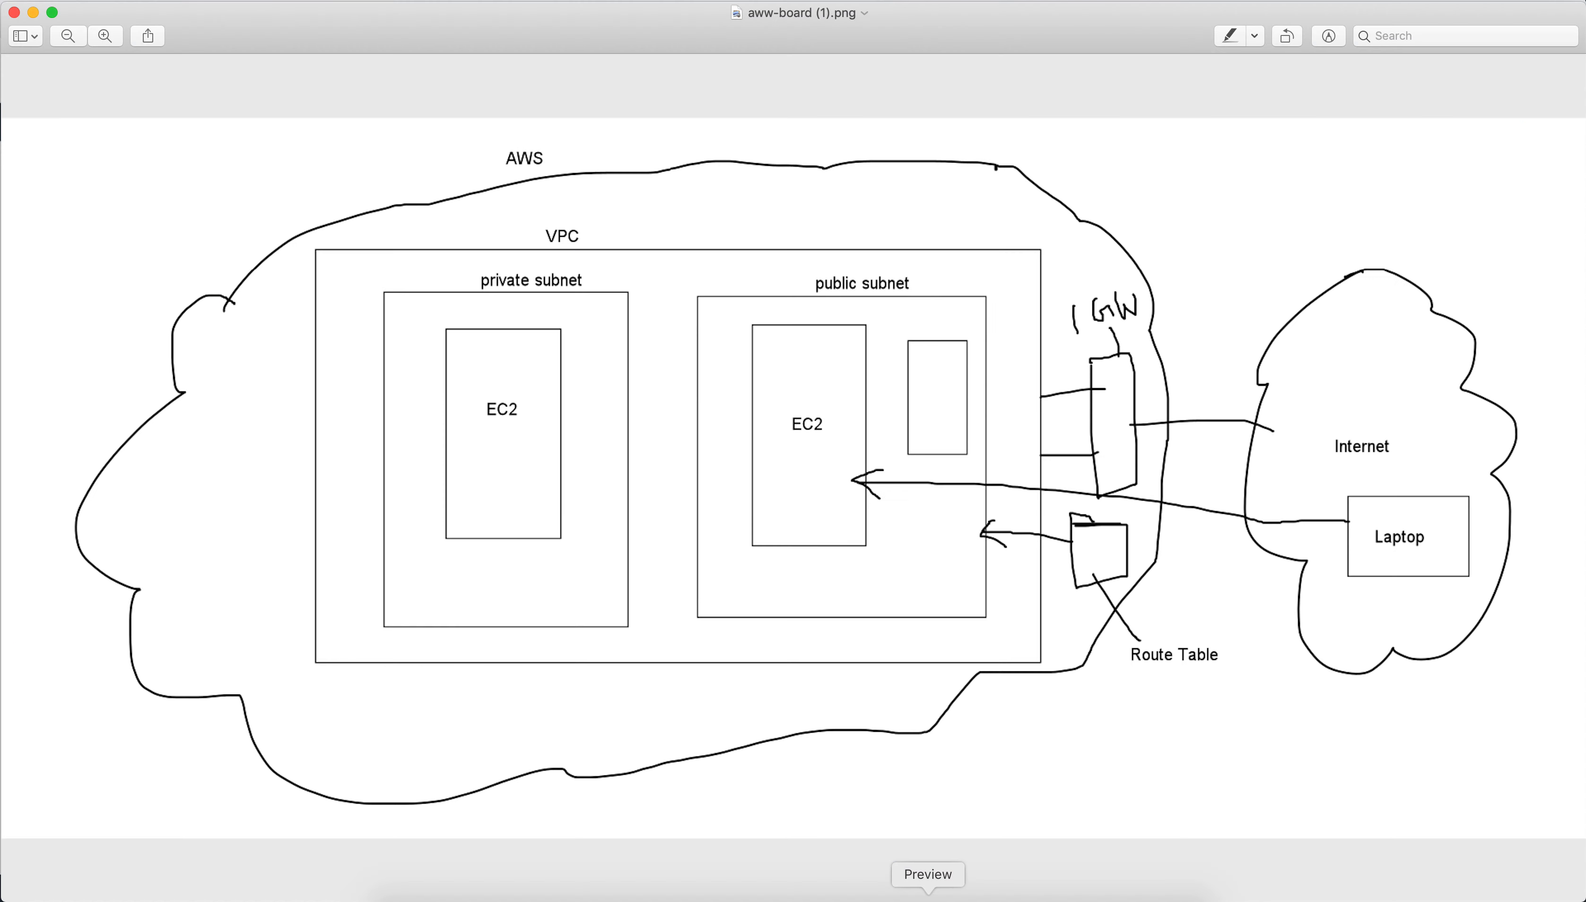